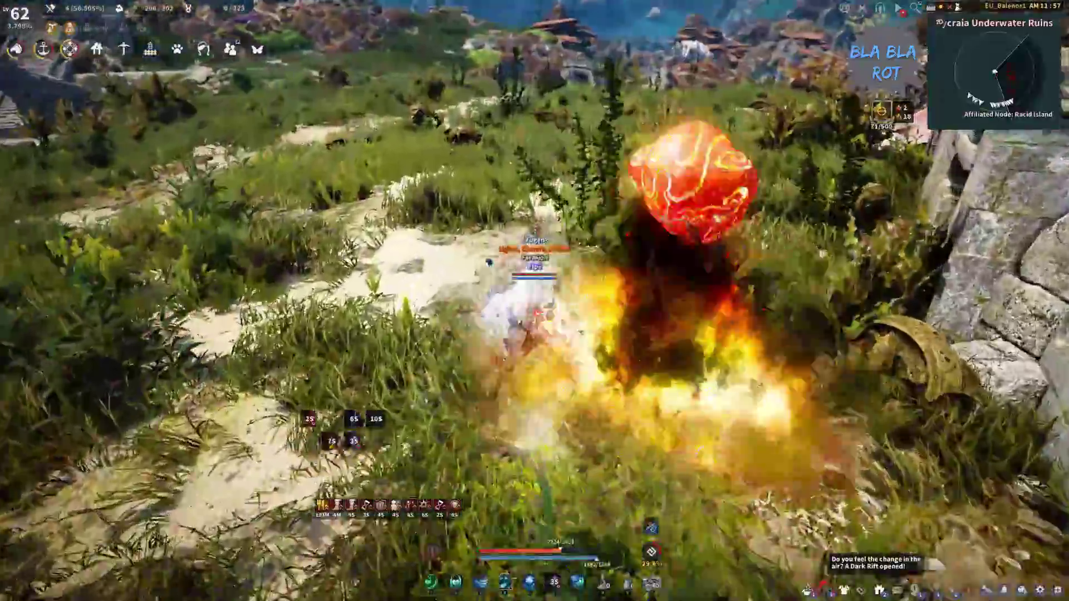
pyautogui.press('6')
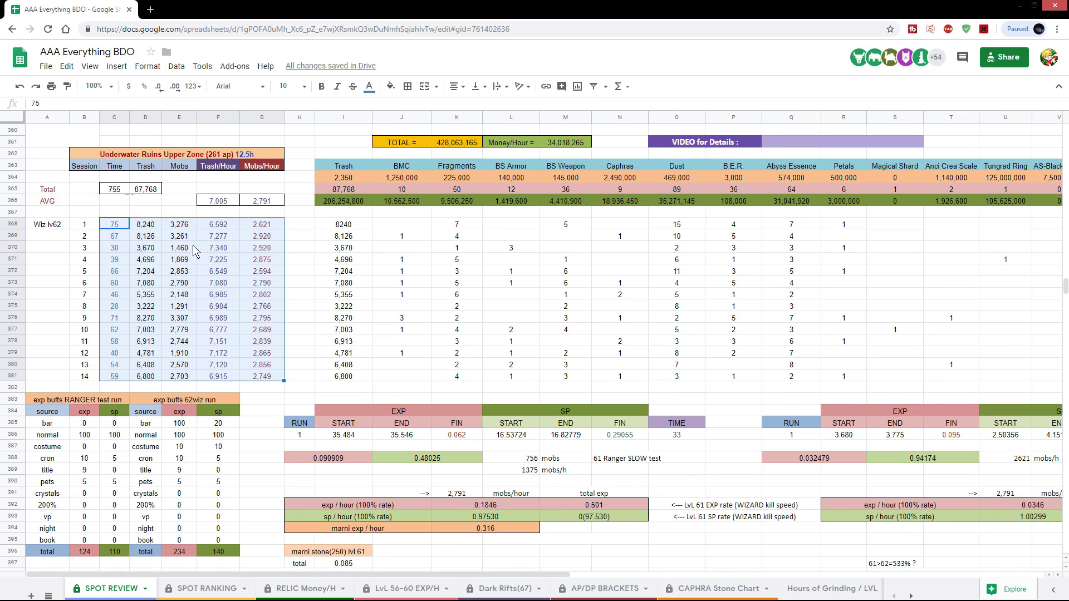
pyautogui.click(239, 266)
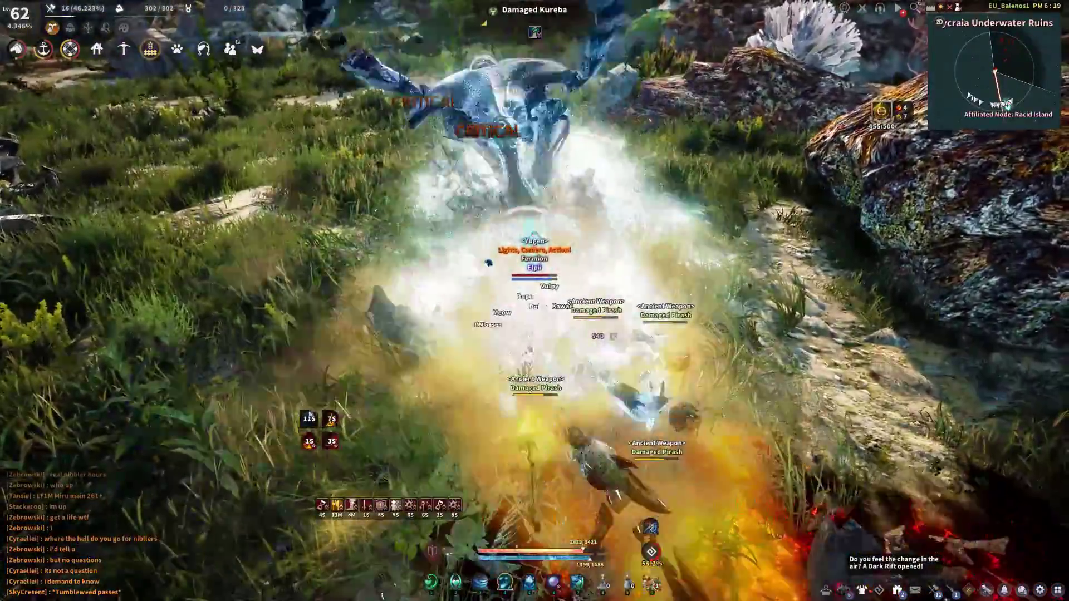
pyautogui.click(488, 263)
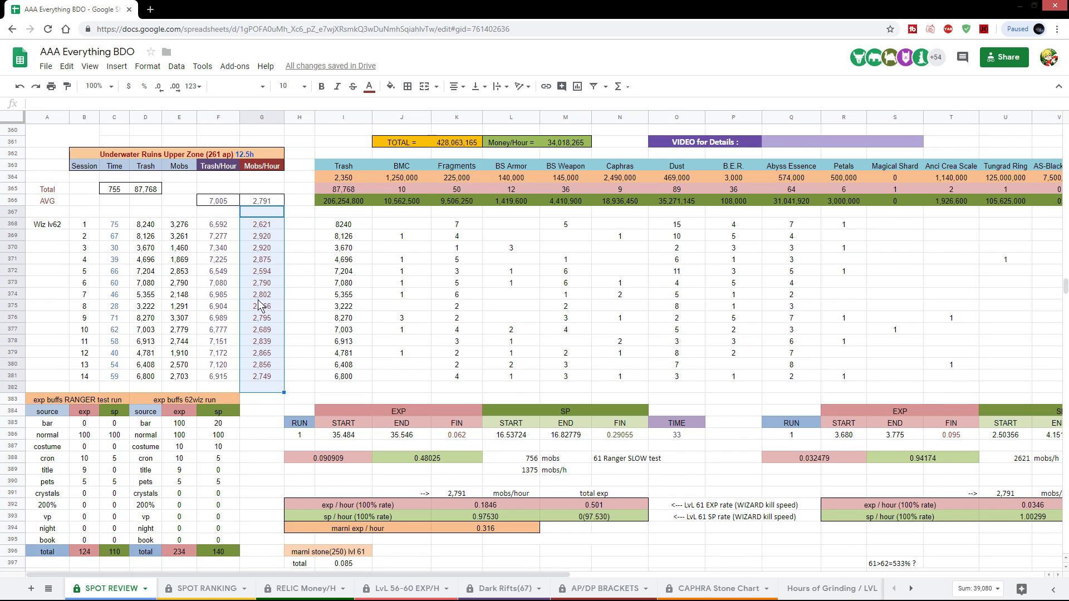
# Step: Inspect the average and first-session Mobs/Hour cells and highlight session 1's figures from Time to Mobs/Hour
pyautogui.click(260, 200)
pyautogui.click(261, 225)
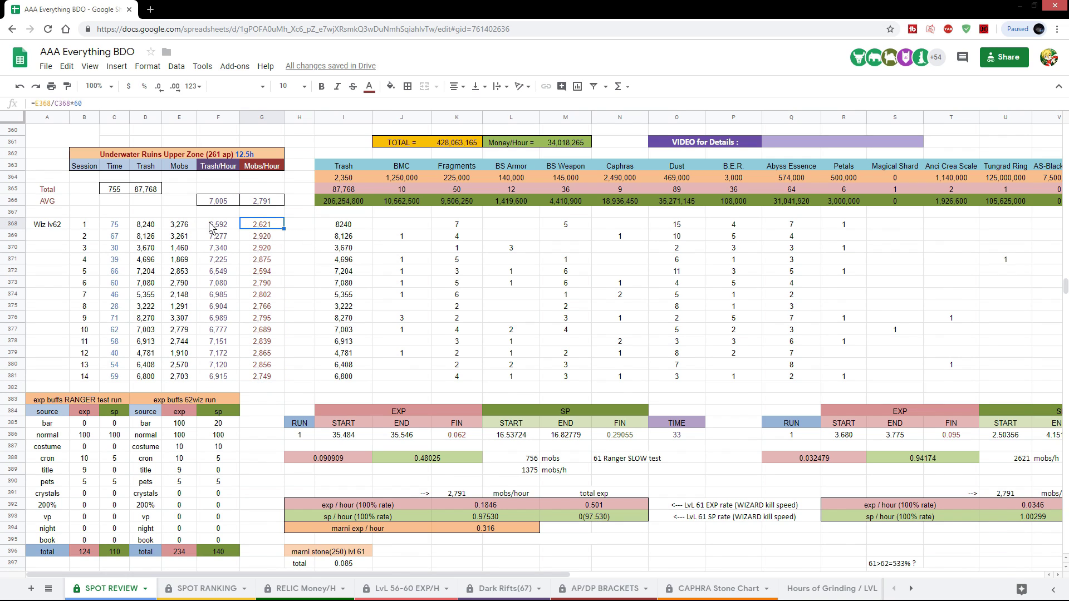
pyautogui.moveTo(114, 225); pyautogui.dragTo(270, 227)
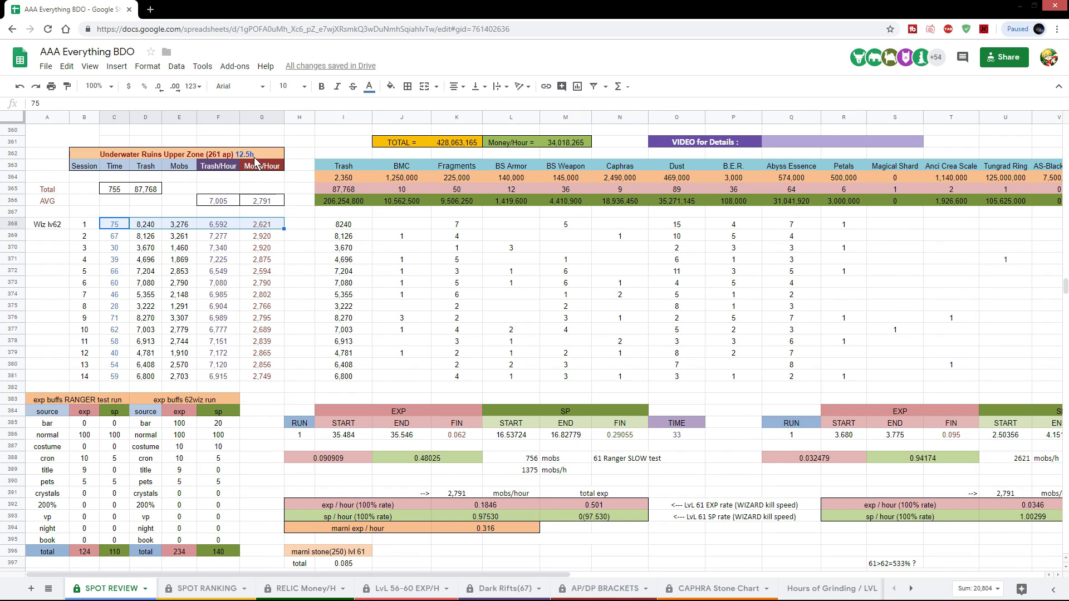
pyautogui.click(306, 237)
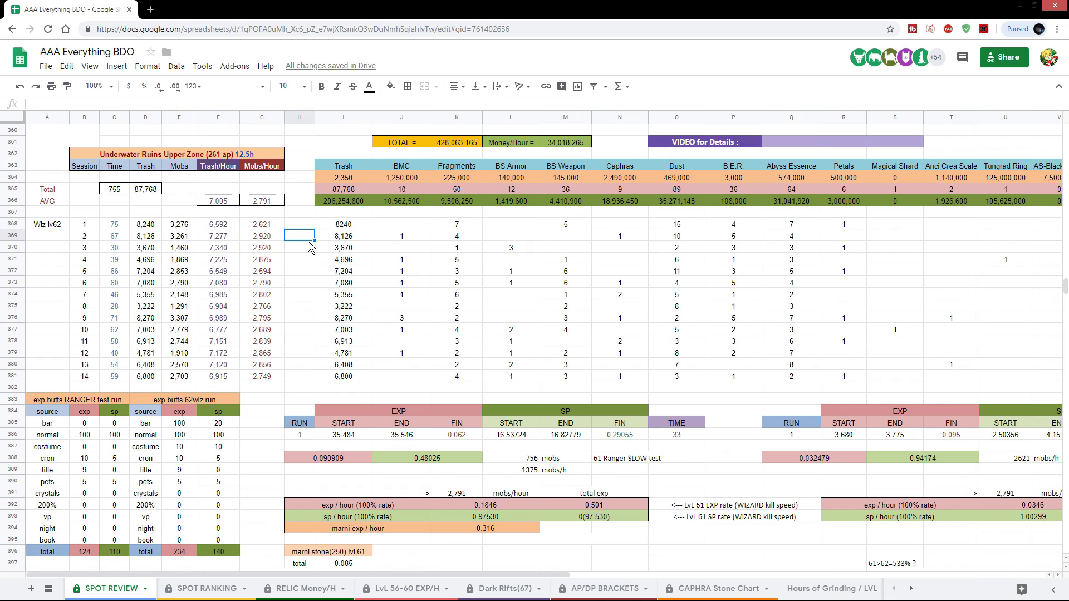
# Step: Highlight the Trash counts of all 14 sessions and the item drop counts from BMC to Petals
pyautogui.moveTo(337, 224); pyautogui.dragTo(359, 374)
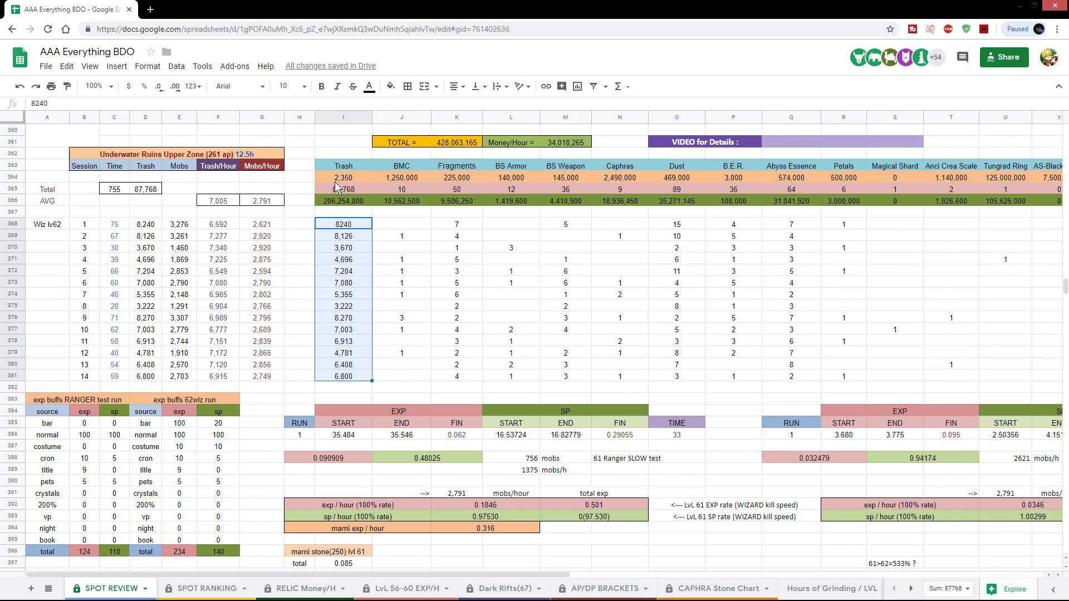
pyautogui.click(344, 229)
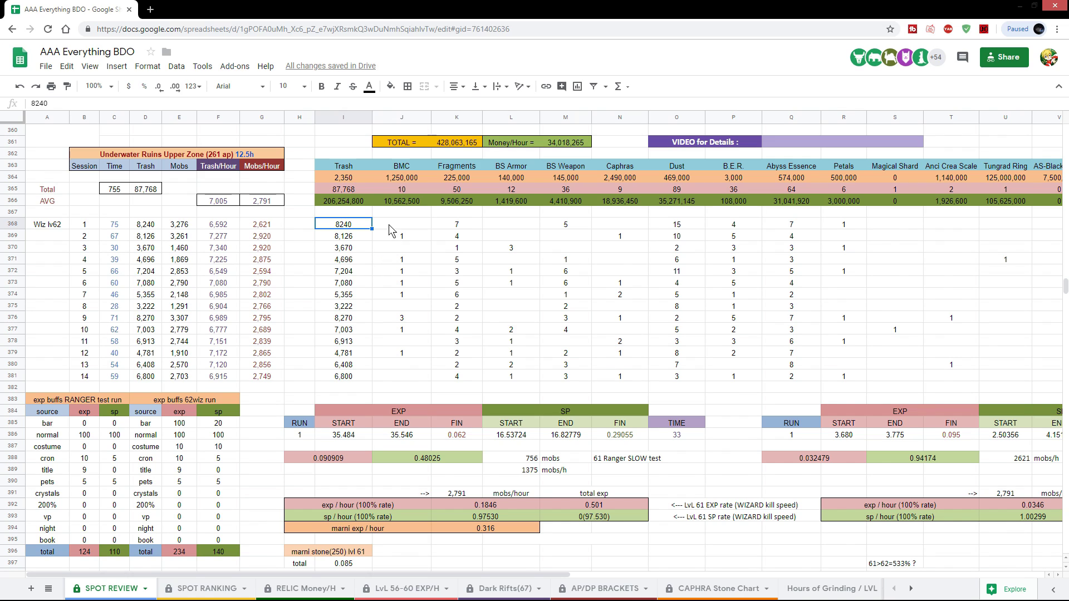
pyautogui.moveTo(389, 225); pyautogui.dragTo(847, 359)
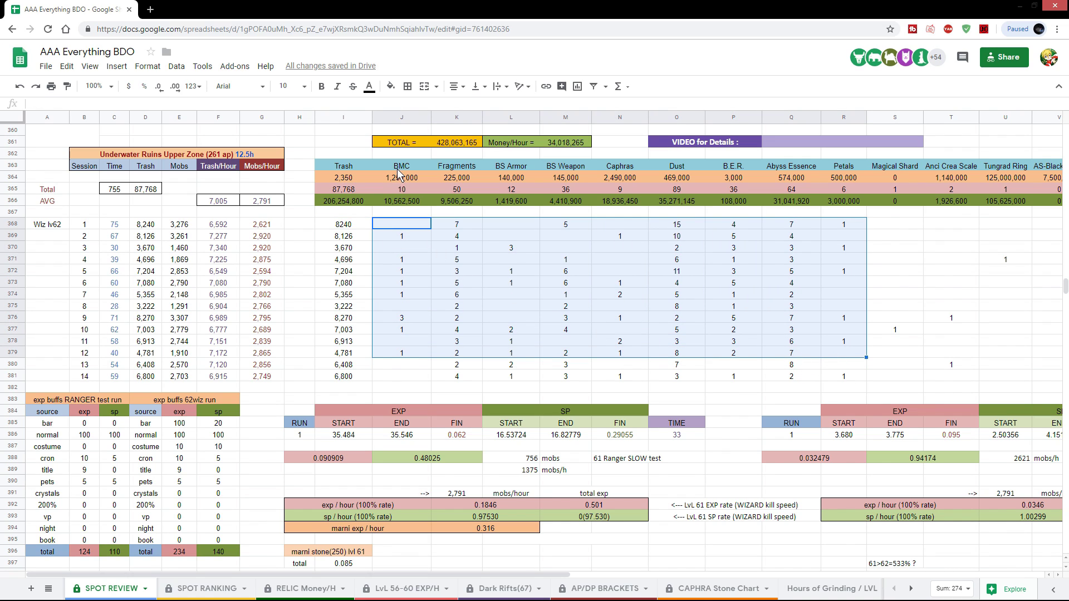
pyautogui.moveTo(404, 247); pyautogui.dragTo(399, 334)
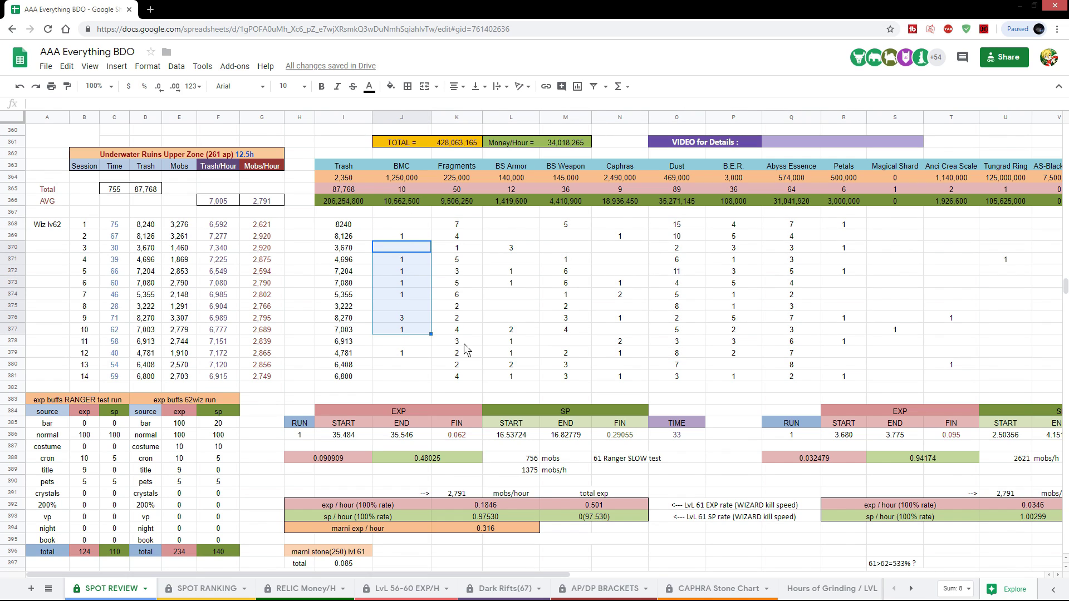
pyautogui.click(448, 229)
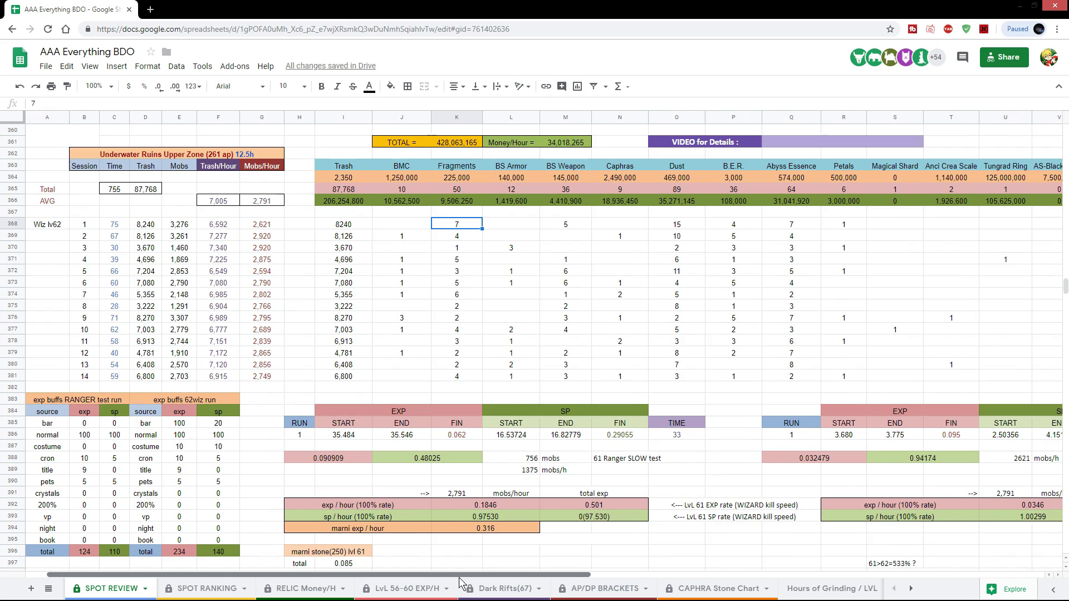
# Step: Highlight the BMC Drops list, from swiftness to ascension, beside the loot table
pyautogui.moveTo(460, 576); pyautogui.dragTo(525, 576)
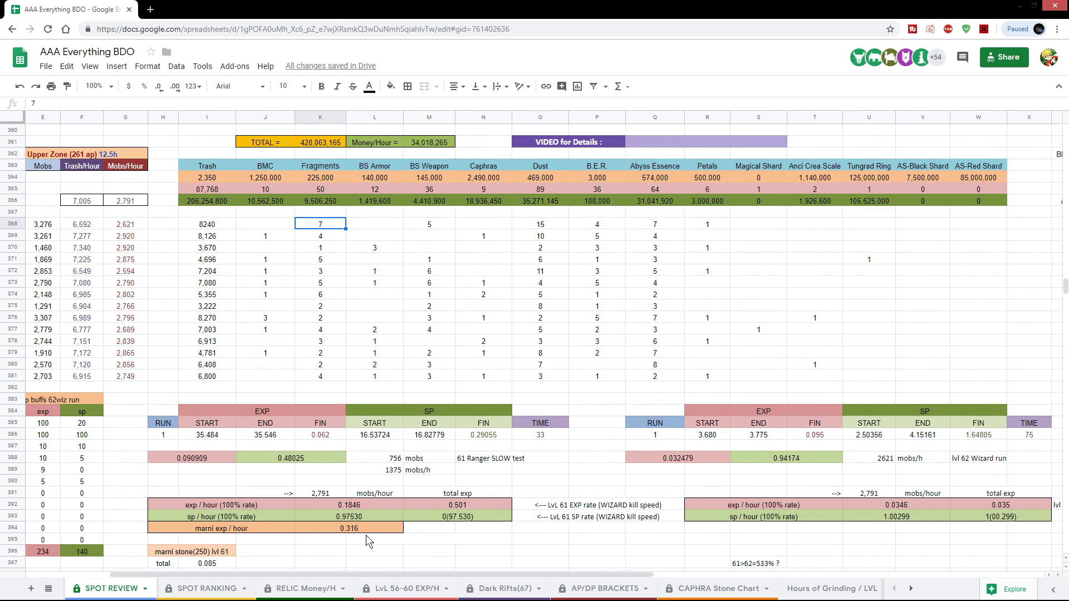
pyautogui.moveTo(391, 578); pyautogui.dragTo(517, 578)
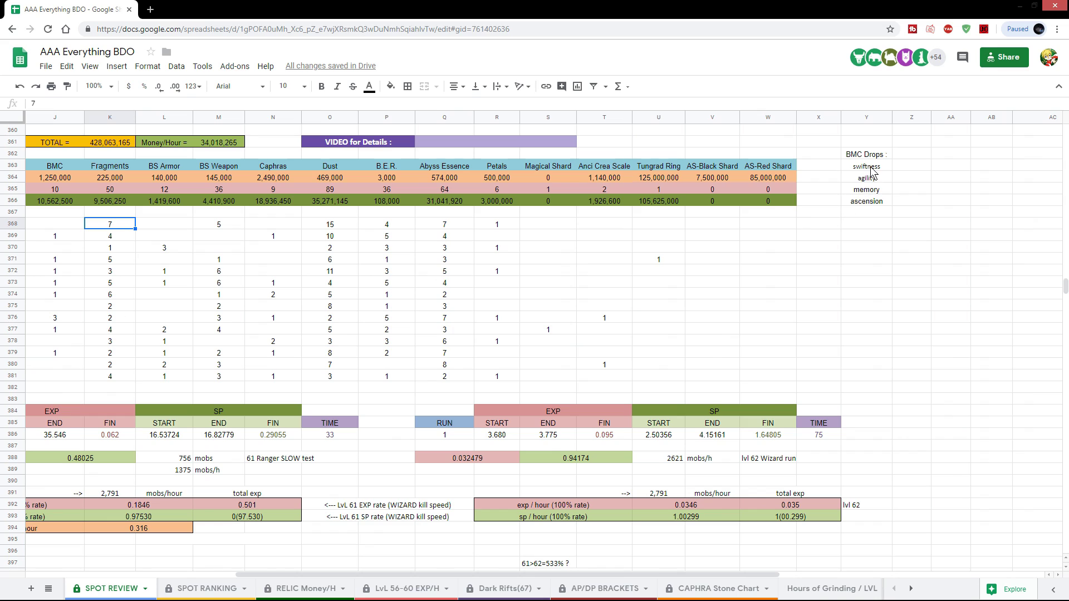
pyautogui.moveTo(871, 168); pyautogui.dragTo(869, 203)
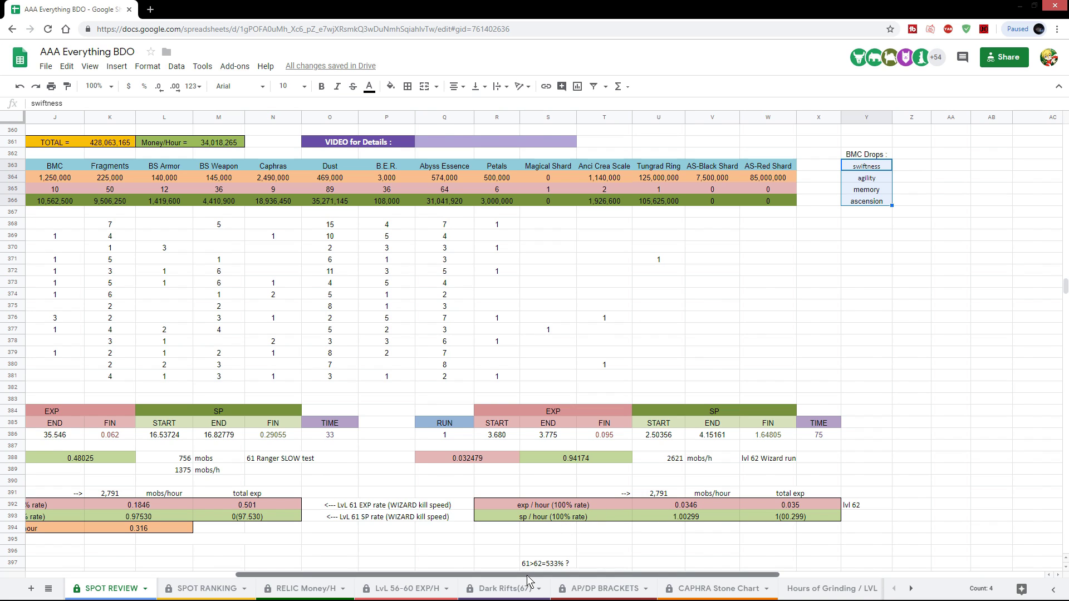
# Step: Return to the loot table and highlight the session counts under BMC and Fragments
pyautogui.moveTo(527, 577); pyautogui.dragTo(403, 569)
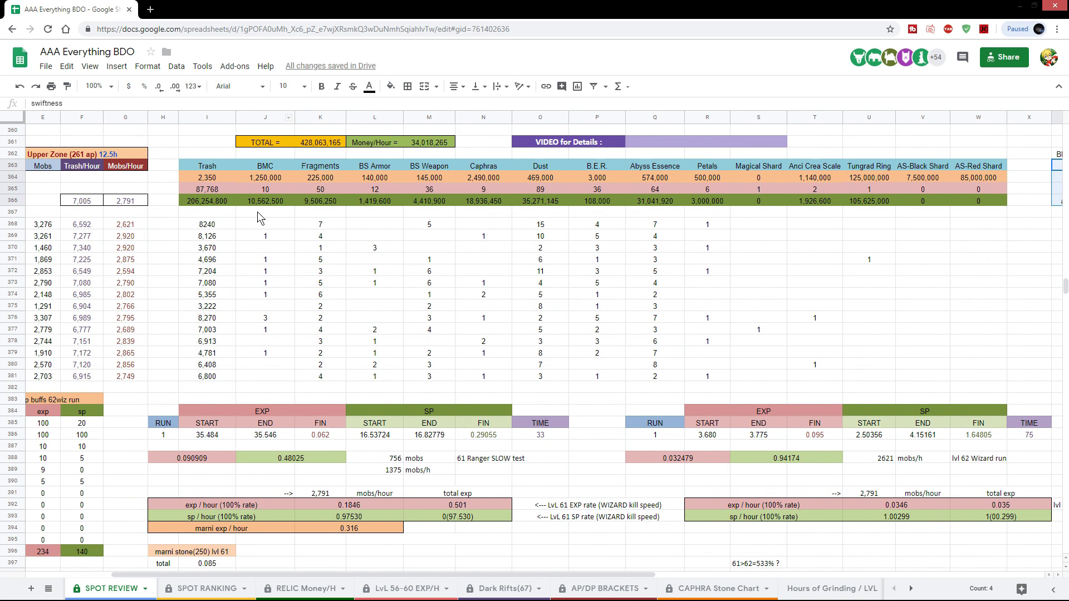
pyautogui.moveTo(260, 234); pyautogui.dragTo(287, 307)
pyautogui.moveTo(319, 225); pyautogui.dragTo(326, 366)
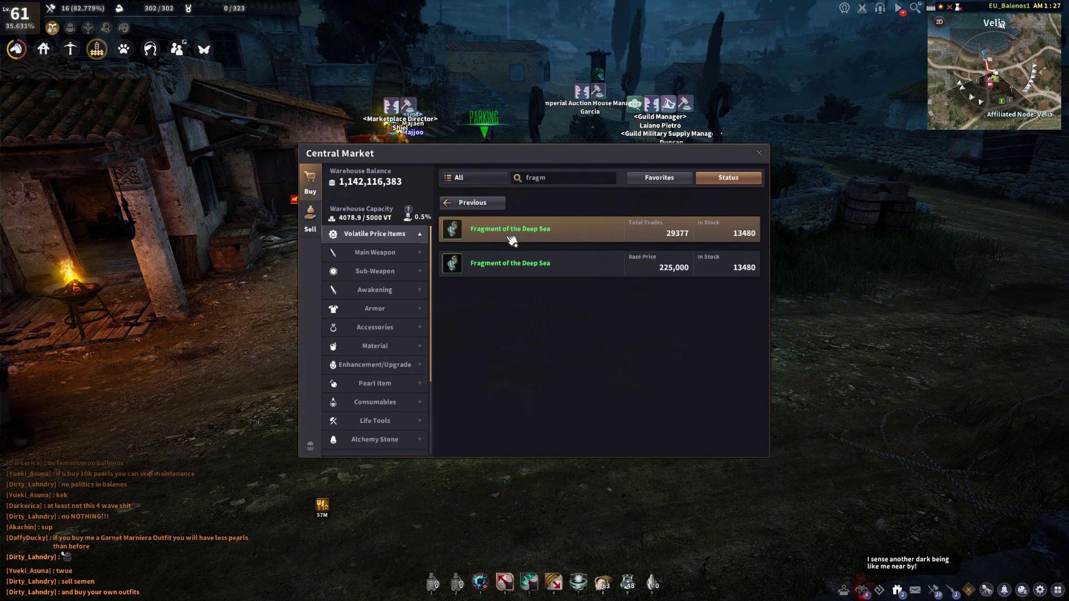
# Step: In Black Desert's Central Market, open the purchase details for Fragment of the Deep Sea and review its price listings
pyautogui.click(552, 263)
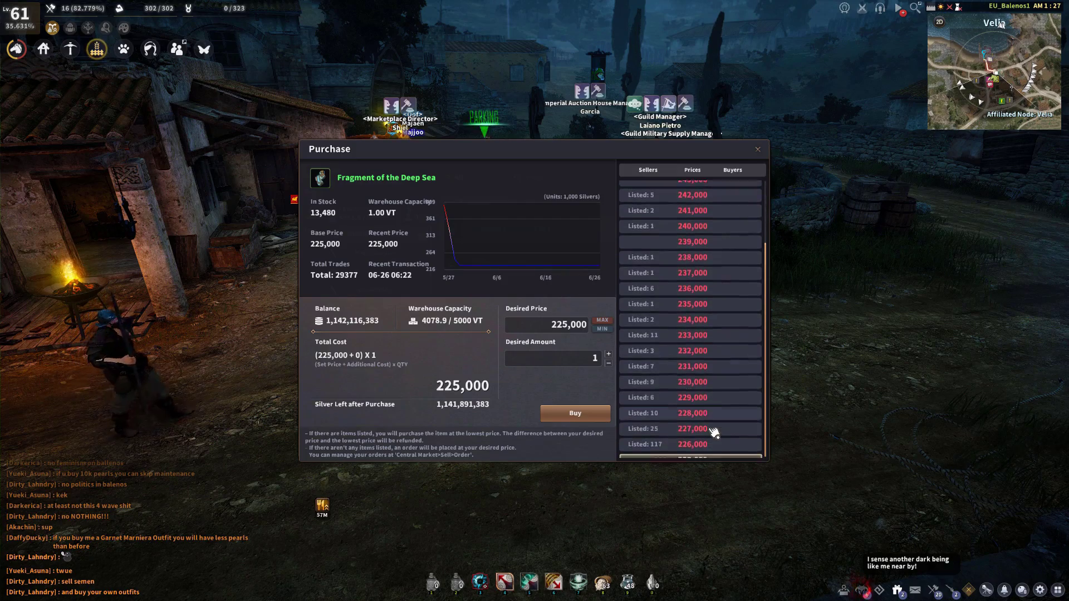
pyautogui.scroll(-1, 707, 440)
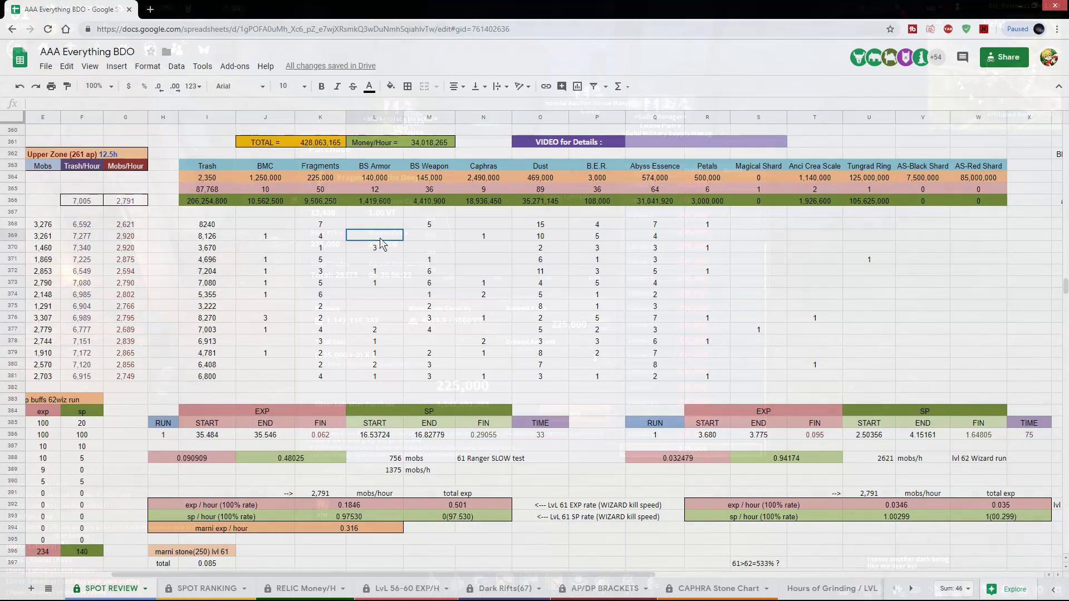
# Step: Back in the Google Sheets loot table, highlight the BS Armor and BS Weapon counts and inspect the Caphras drops per session
pyautogui.moveTo(374, 236); pyautogui.dragTo(443, 339)
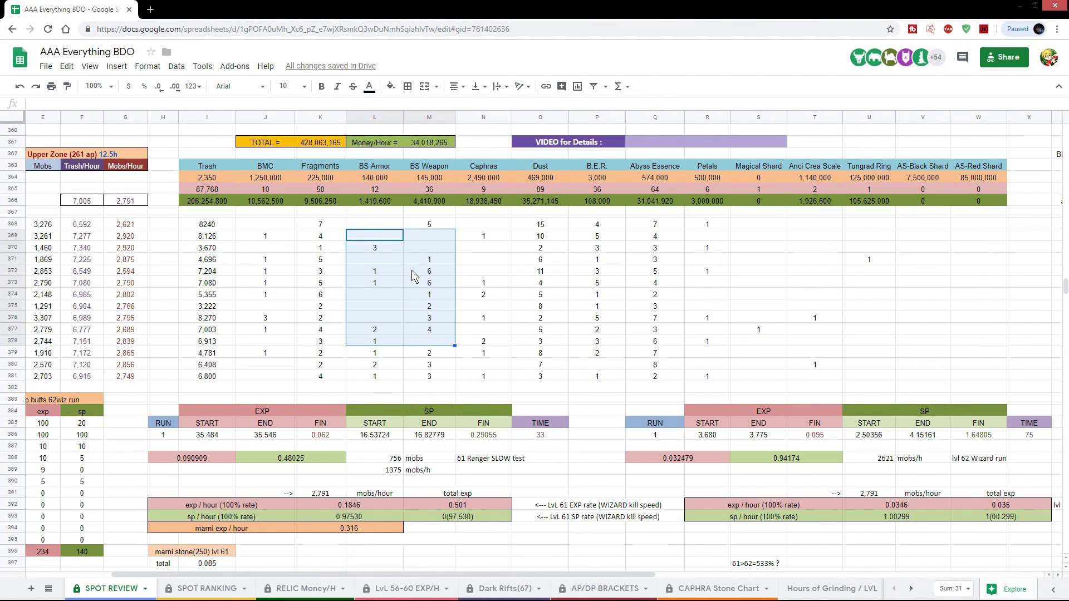
pyautogui.click(492, 241)
pyautogui.moveTo(492, 242); pyautogui.dragTo(485, 382)
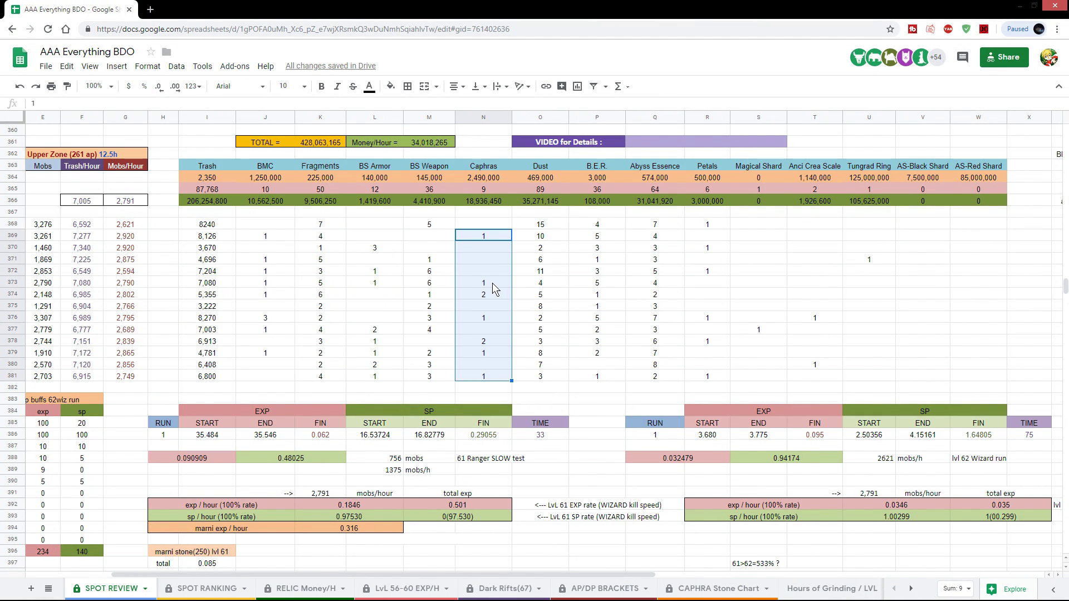
pyautogui.click(482, 250)
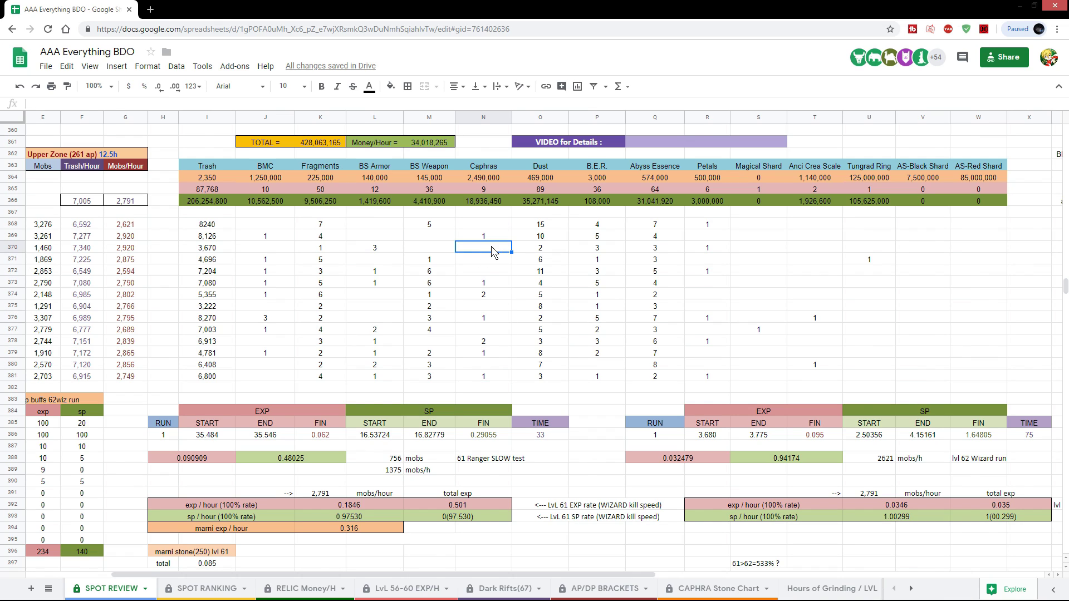
pyautogui.click(482, 287)
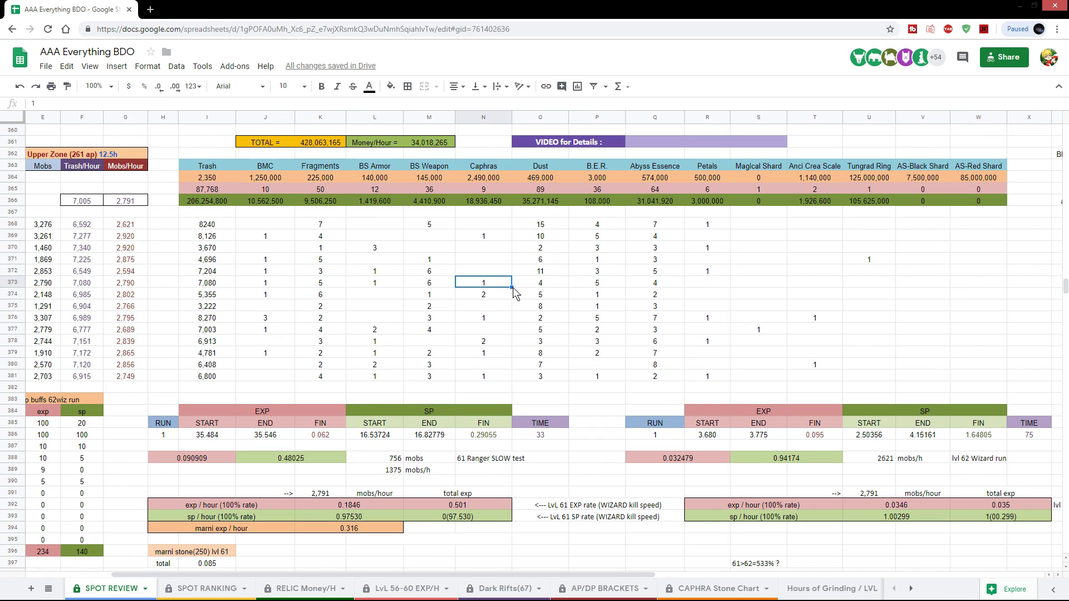
pyautogui.click(473, 297)
pyautogui.write('2')
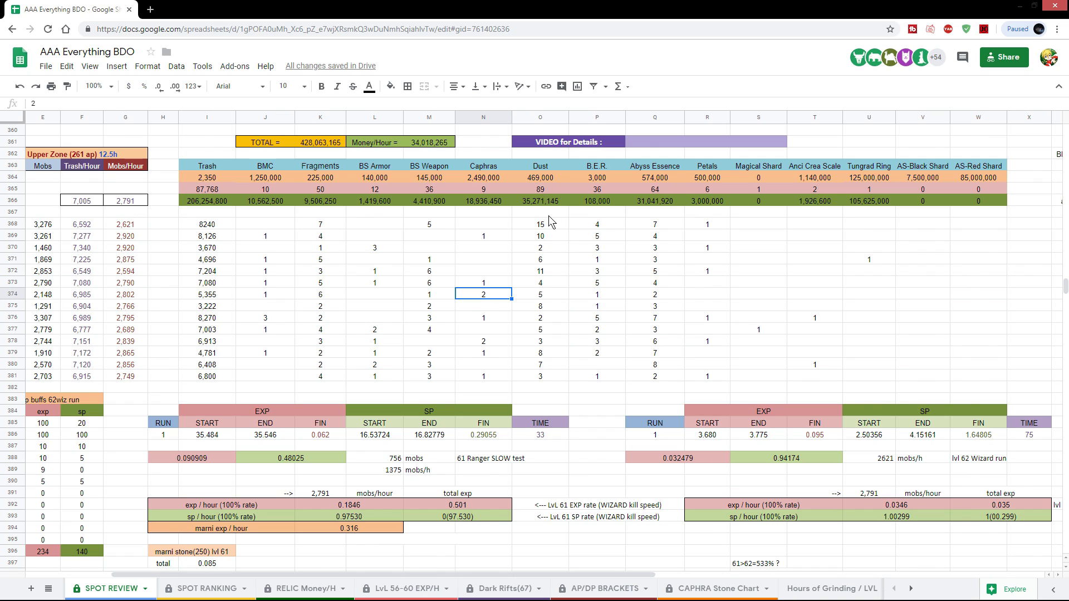
# Step: Highlight the Dust counts of all sessions and inspect the individual values for sessions 1, 2, 3 and 5
pyautogui.moveTo(542, 226); pyautogui.dragTo(549, 381)
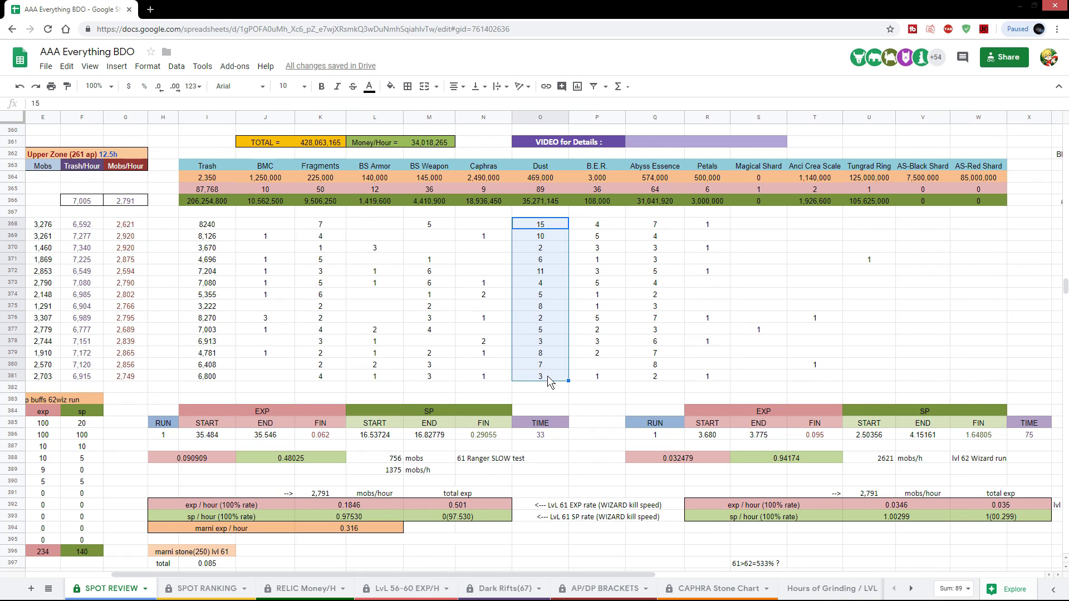
pyautogui.click(552, 271)
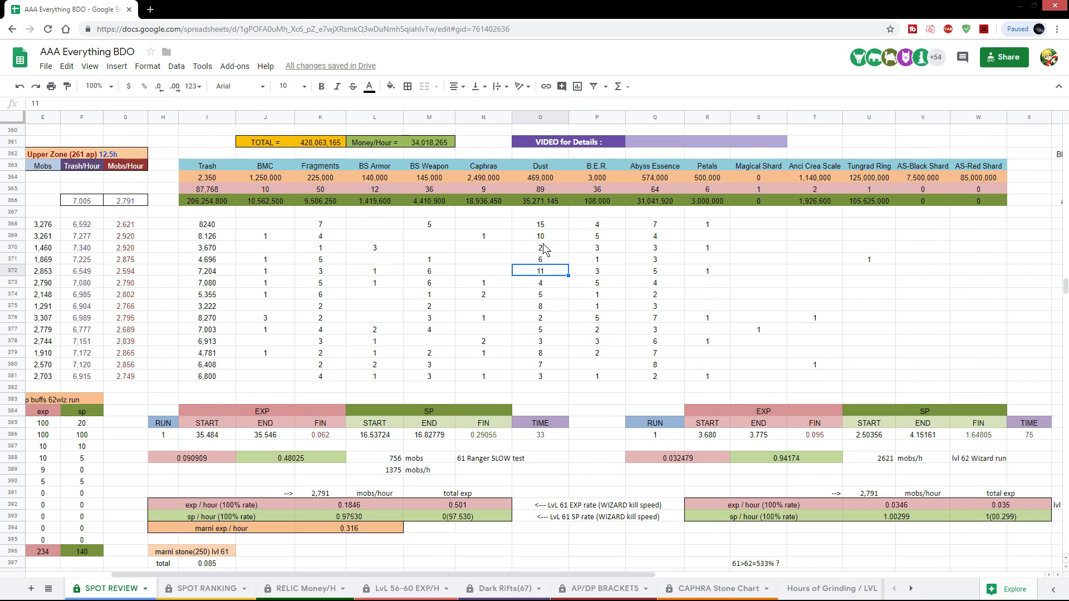
pyautogui.click(547, 247)
pyautogui.click(548, 239)
pyautogui.click(552, 227)
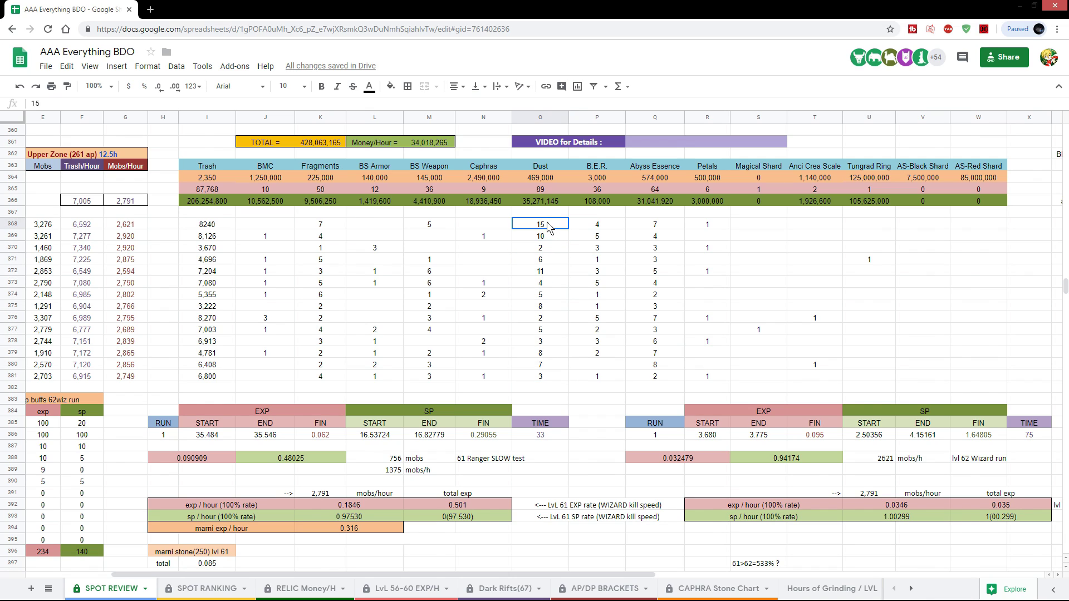
pyautogui.click(558, 268)
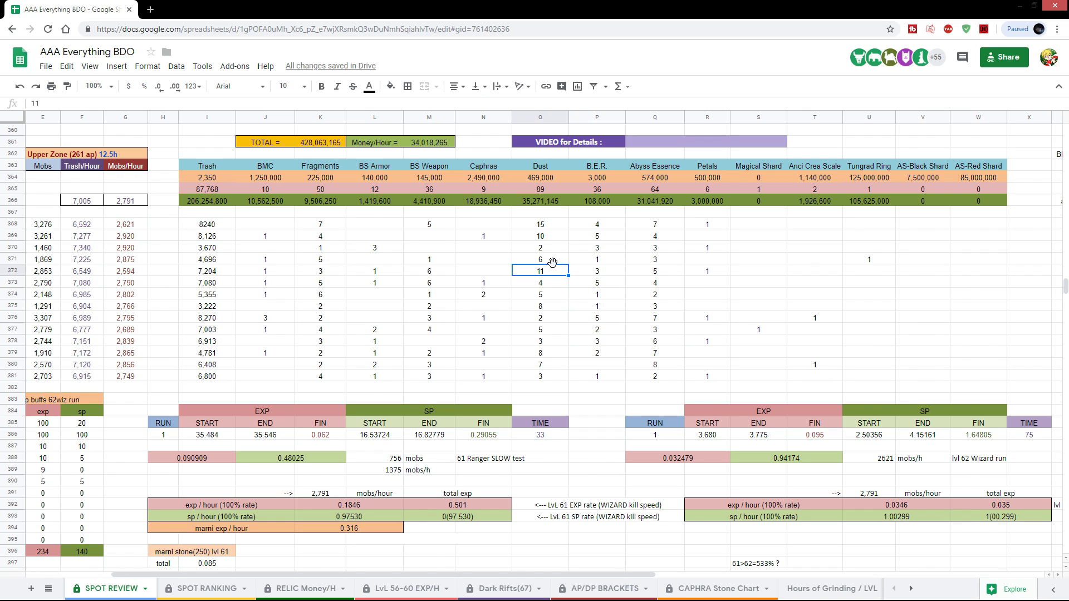
pyautogui.moveTo(552, 237); pyautogui.dragTo(552, 318)
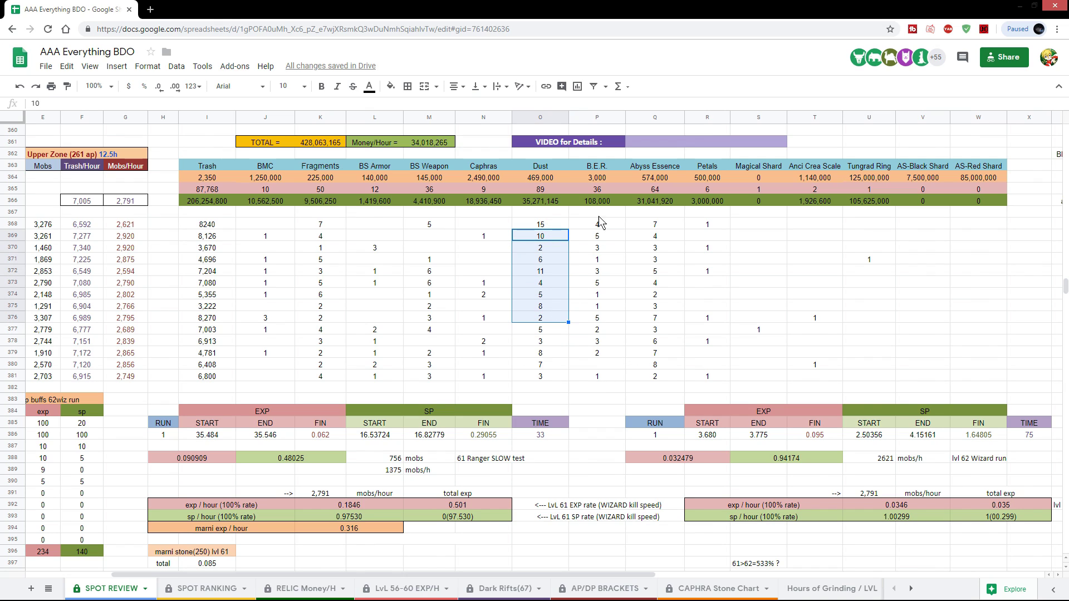
# Step: Highlight the session counts under B.E.R., Abyss Essence and Petals one column at a time
pyautogui.moveTo(604, 225); pyautogui.dragTo(611, 378)
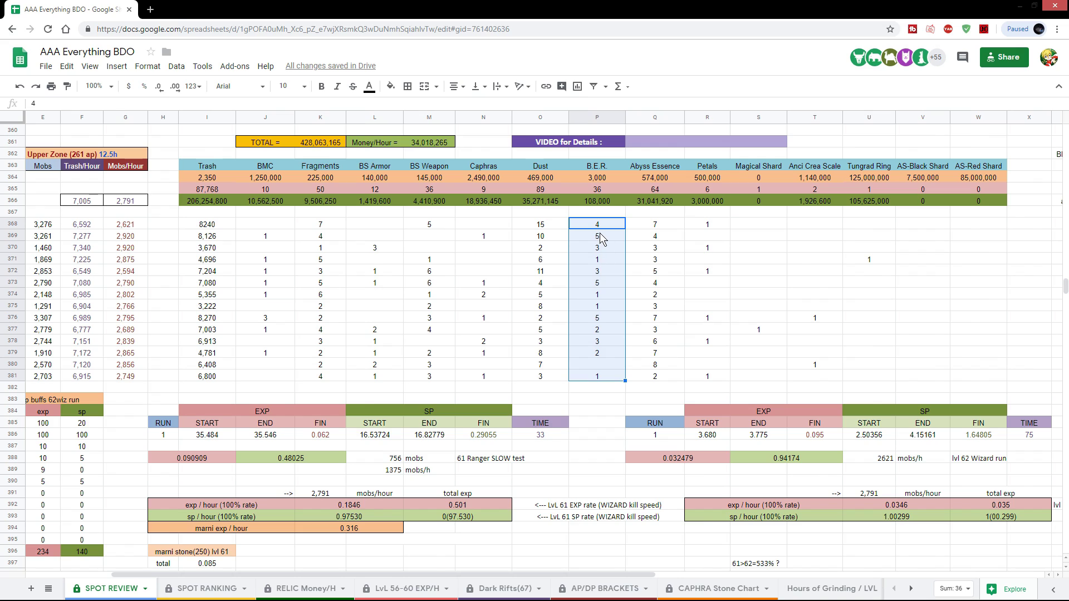
pyautogui.moveTo(654, 224); pyautogui.dragTo(661, 375)
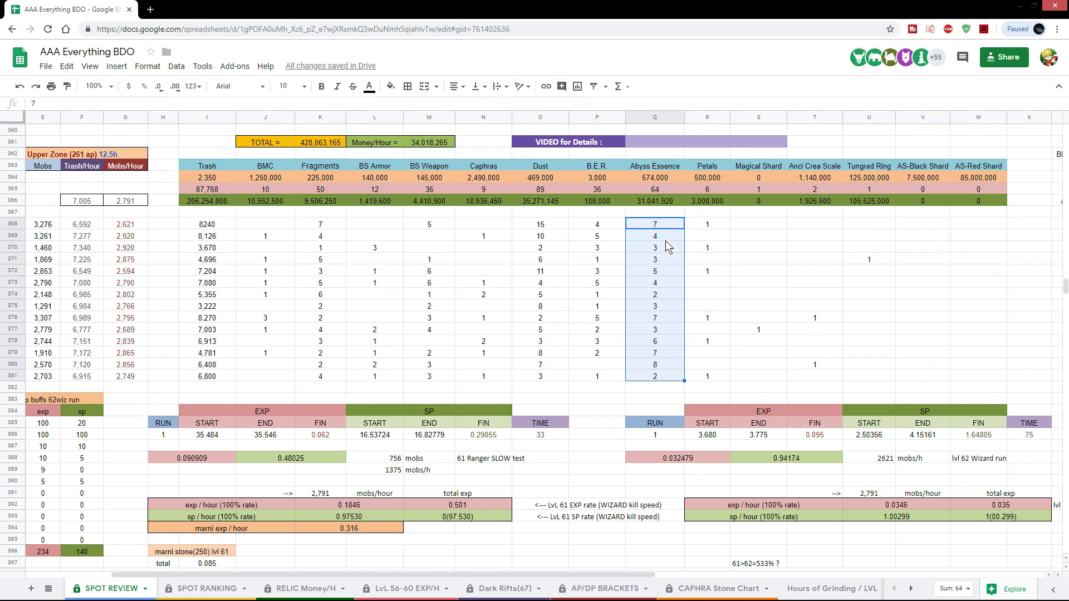
pyautogui.moveTo(706, 226); pyautogui.dragTo(719, 353)
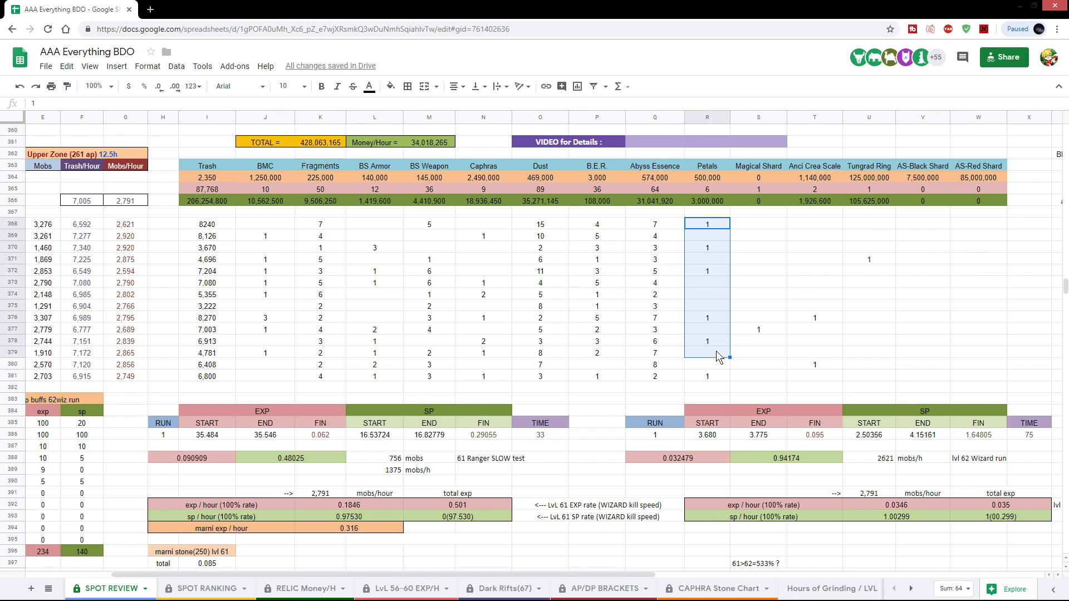
# Step: Inspect the Magical Shard drop in session 10 and highlight the Anci Crea Scale counts
pyautogui.click(766, 248)
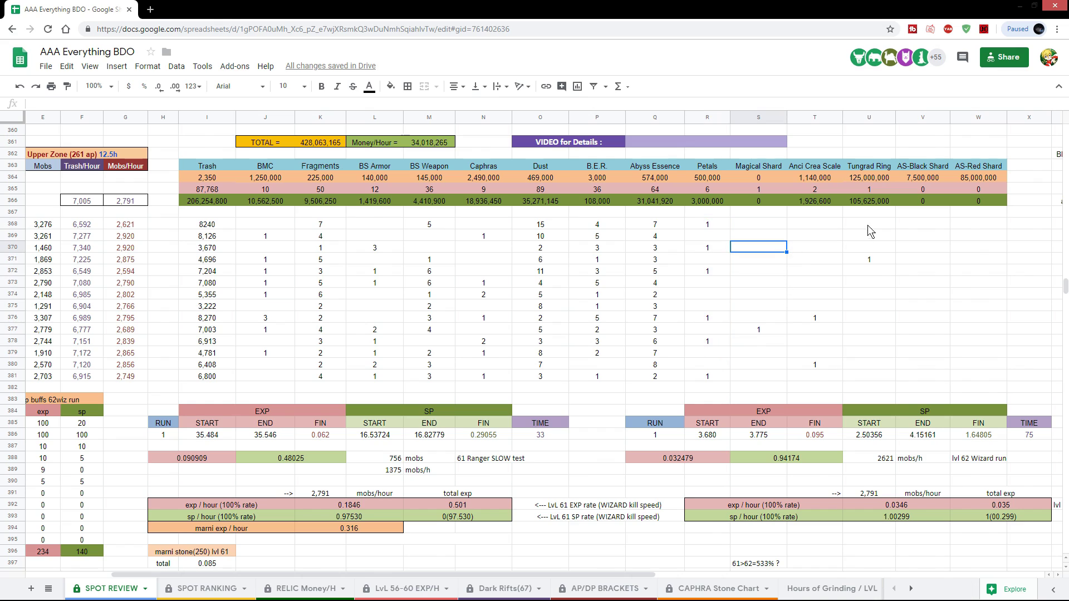
pyautogui.click(757, 330)
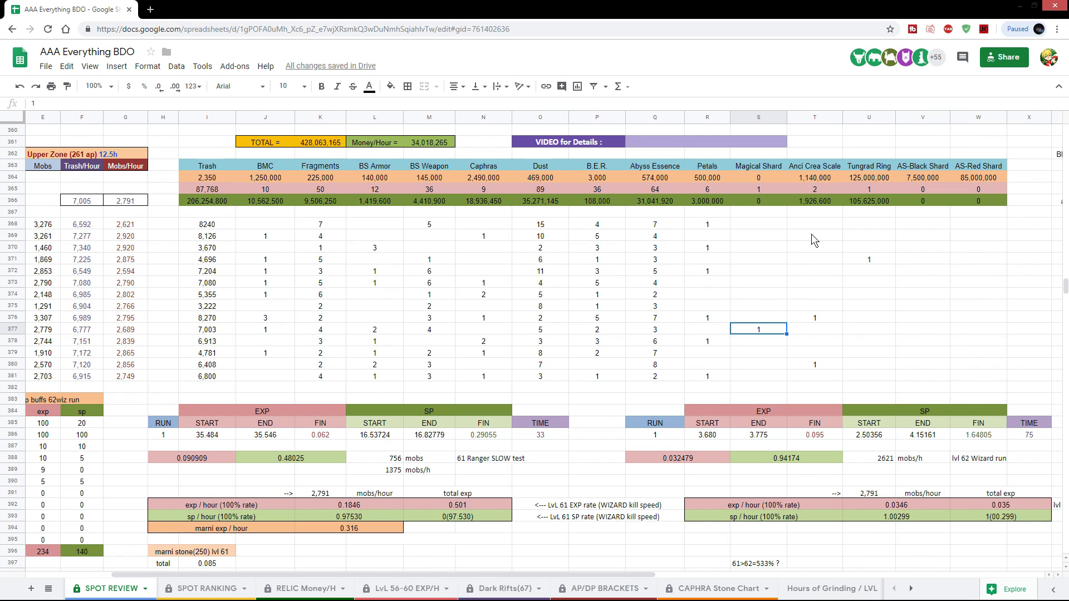
pyautogui.moveTo(811, 234); pyautogui.dragTo(809, 382)
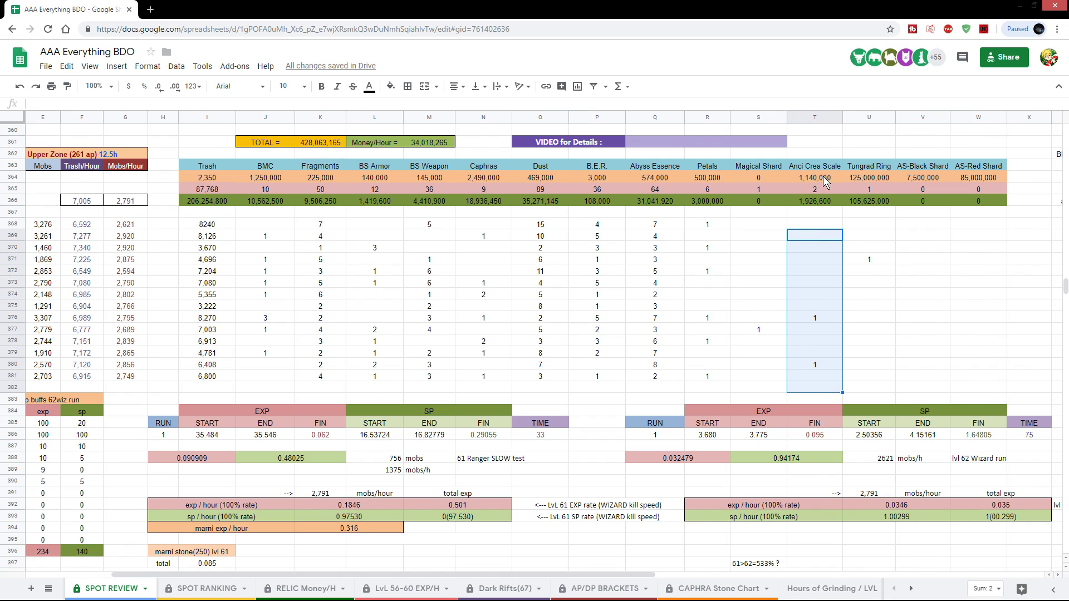
pyautogui.click(818, 325)
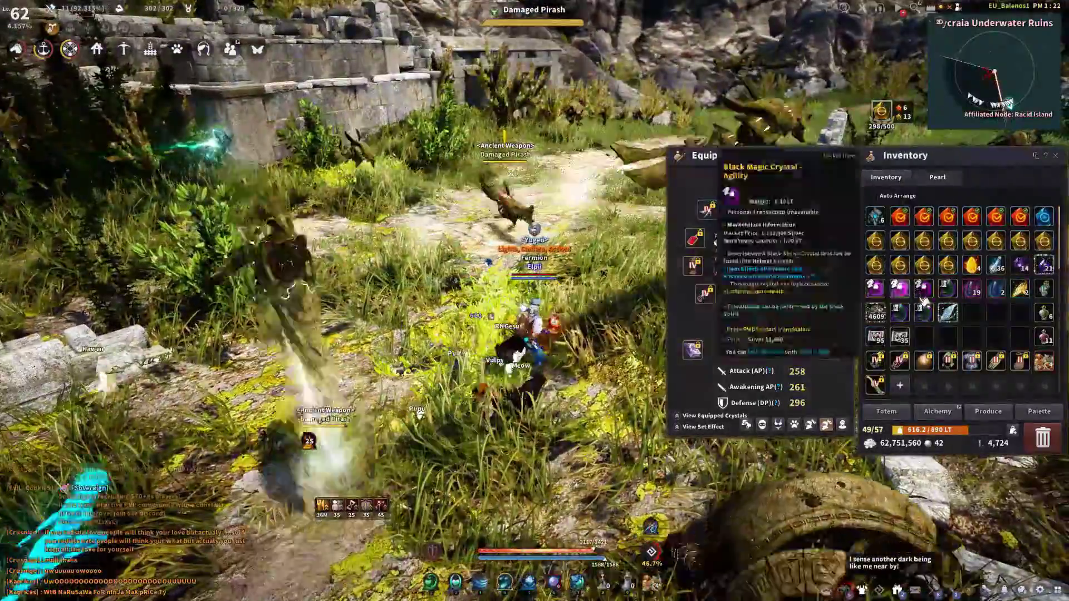
# Step: Check the Ancient Creature's Scale listing in the game's Central Market, and highlight the Anci Crea Scale counts back in Google Sheets
pyautogui.moveTo(949, 315)
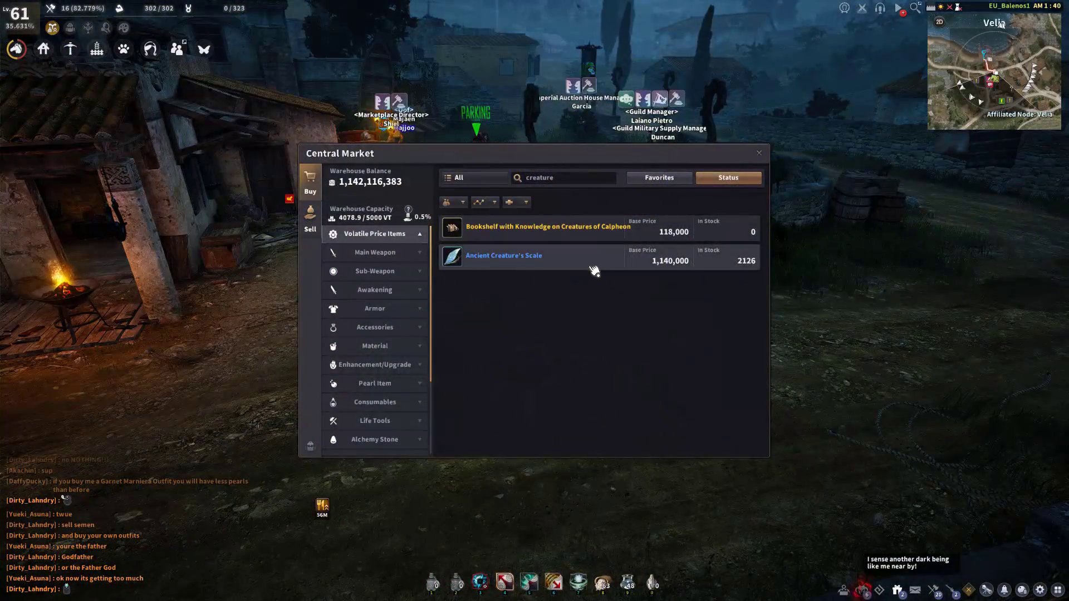
pyautogui.click(590, 268)
pyautogui.click(593, 270)
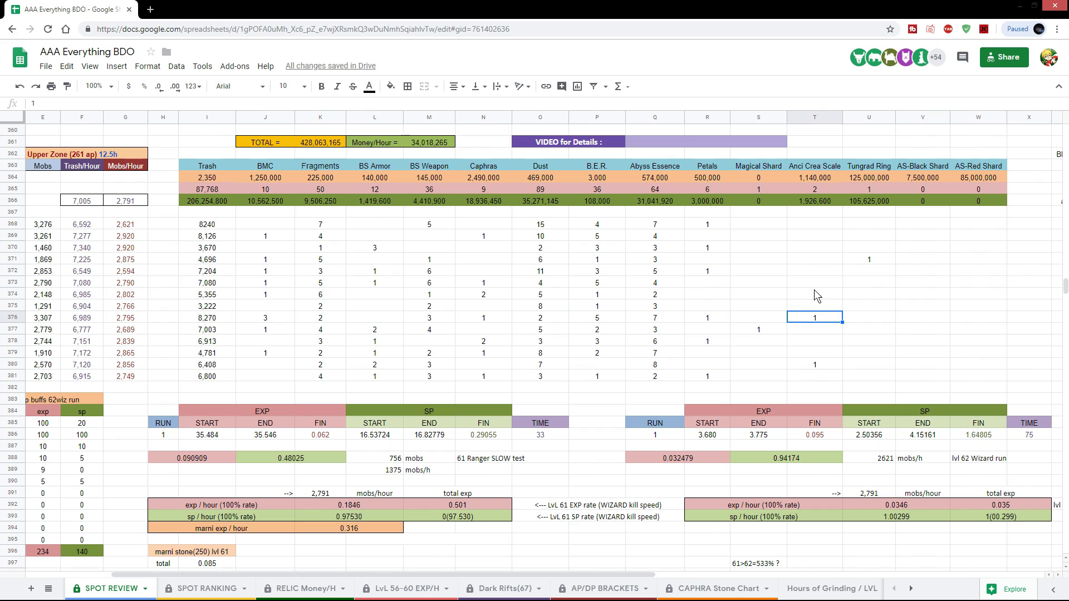
pyautogui.moveTo(820, 236); pyautogui.dragTo(815, 369)
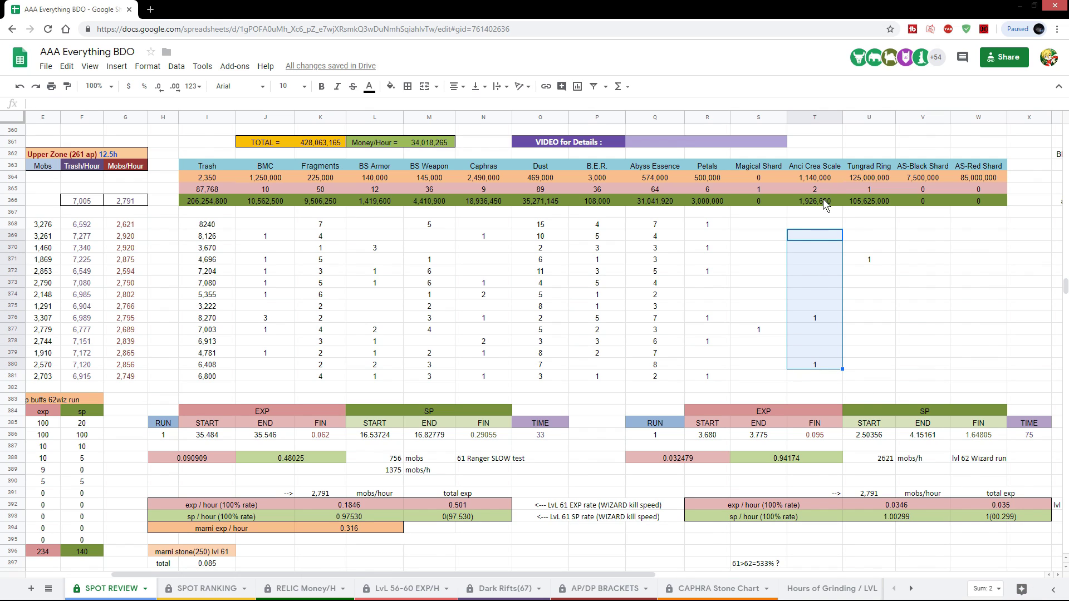
# Step: Delete the Tungrad Ring count in cell U371 of the loot table
pyautogui.click(875, 224)
pyautogui.click(870, 258)
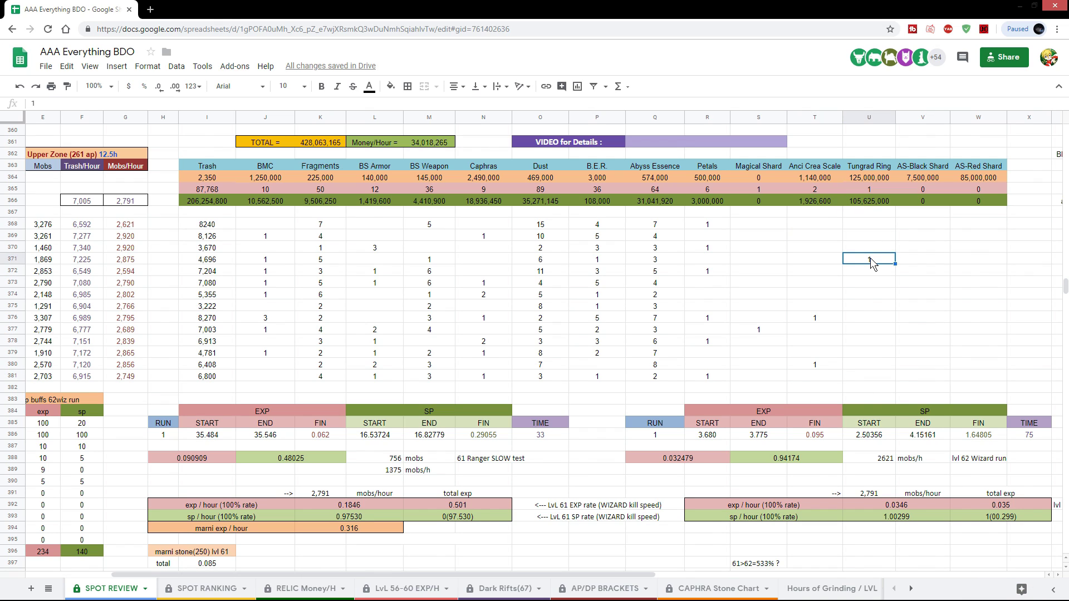
pyautogui.press('Delete')
pyautogui.press('Down')
pyautogui.press('Down')
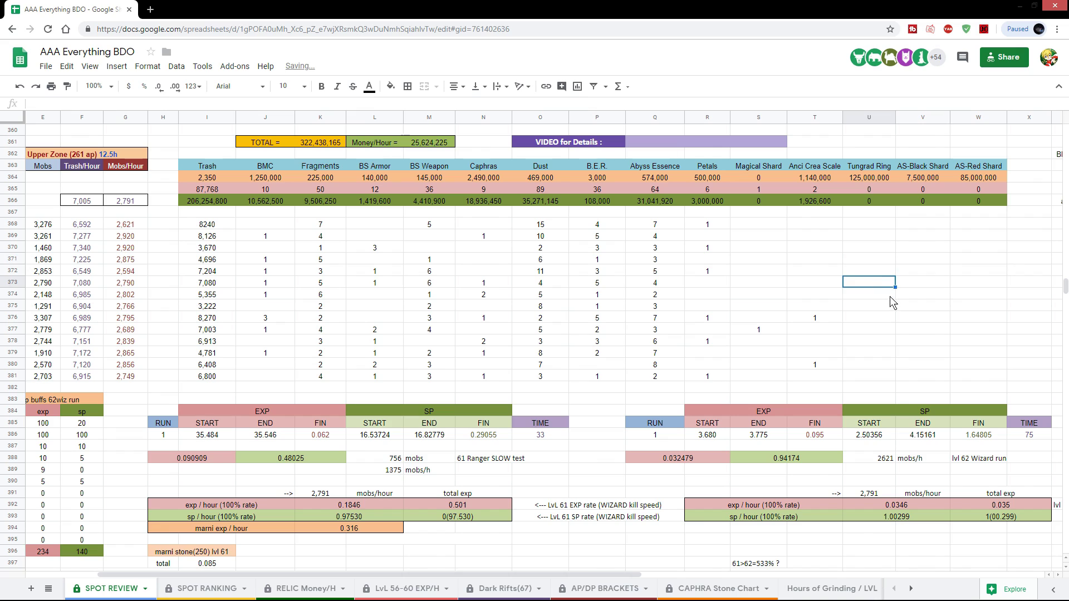
pyautogui.click(883, 252)
pyautogui.click(879, 258)
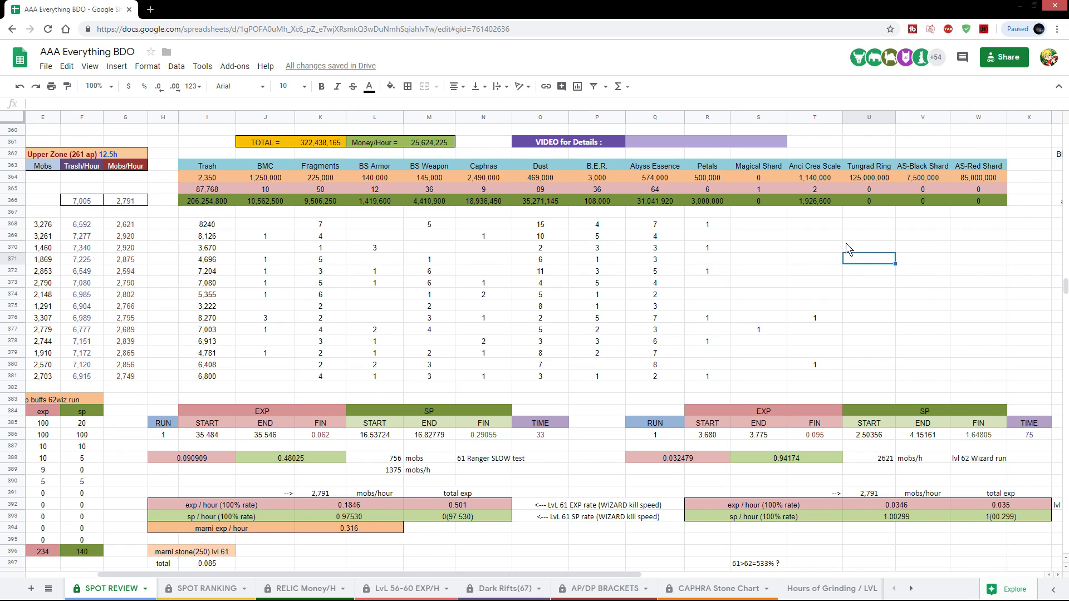
# Step: Highlight the session cells under Tungrad Ring, AS-Black Shard and AS-Red Shard one column at a time
pyautogui.moveTo(870, 224); pyautogui.dragTo(866, 364)
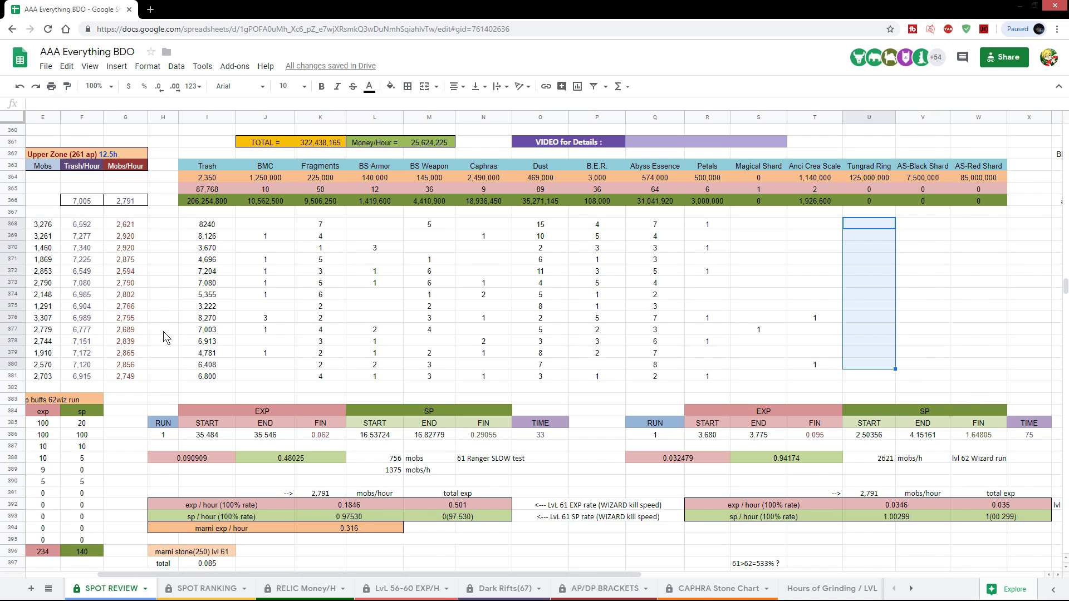
pyautogui.click(923, 235)
pyautogui.moveTo(927, 252)
pyautogui.mouseDown()
pyautogui.moveTo(928, 385)
pyautogui.moveTo(928, 366)
pyautogui.mouseUp()
pyautogui.moveTo(979, 245); pyautogui.dragTo(965, 363)
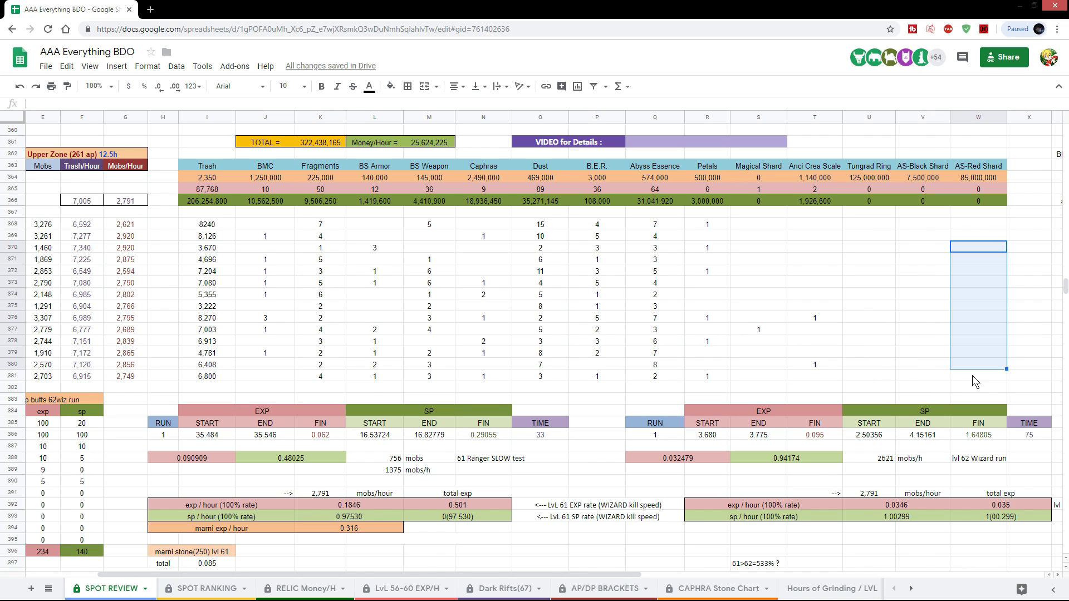
pyautogui.moveTo(973, 377); pyautogui.dragTo(192, 218)
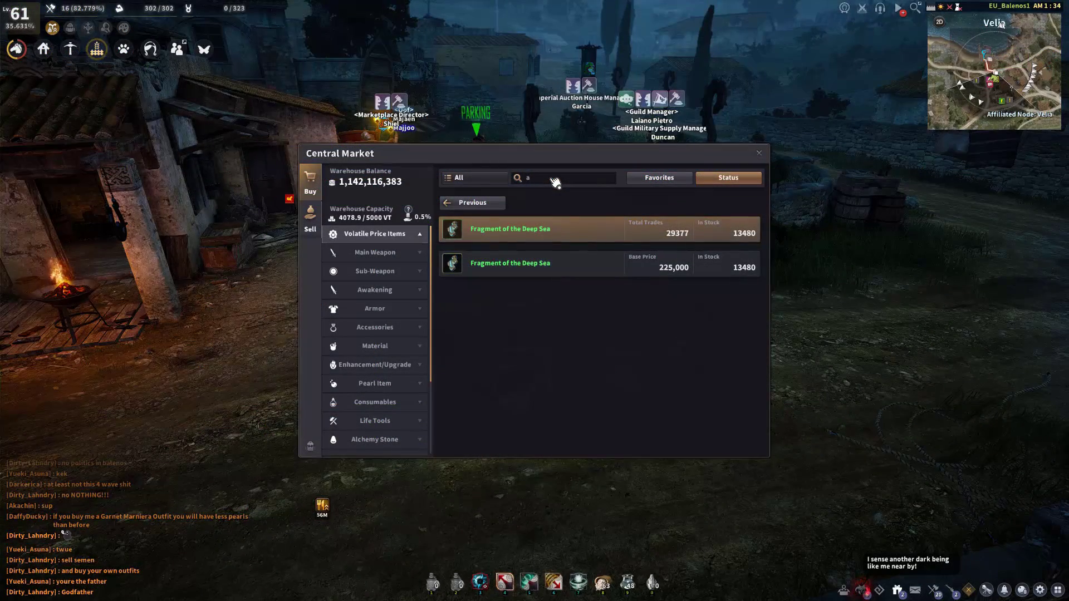
# Step: Switch to the game's Central Market, search for "black sh" and view the price list of Ancient Seal – Black Shard
pyautogui.press('BackSpace')
pyautogui.write('black sh')
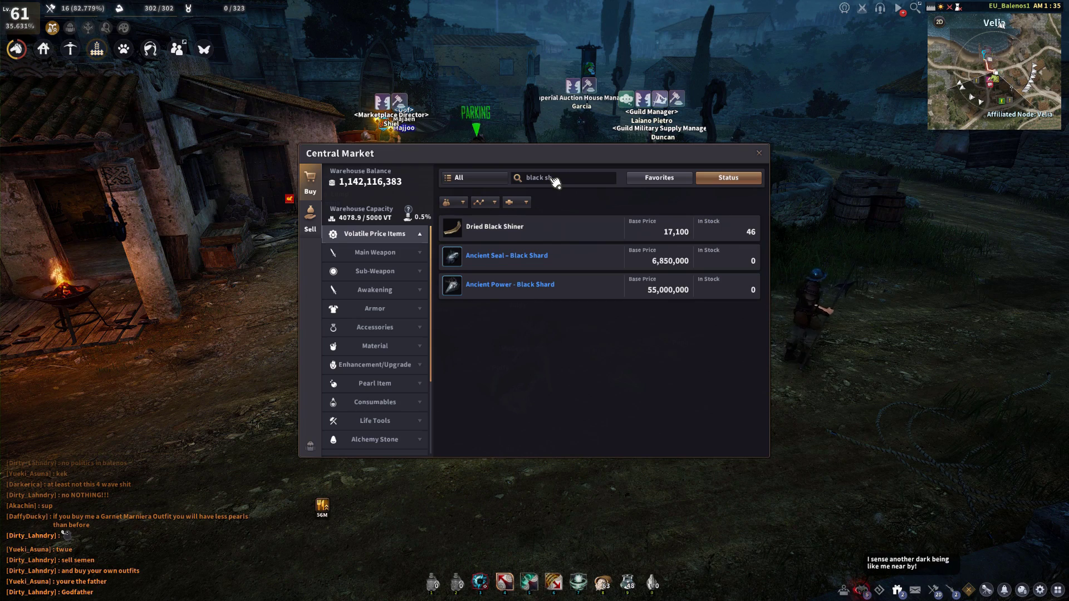
pyautogui.click(526, 259)
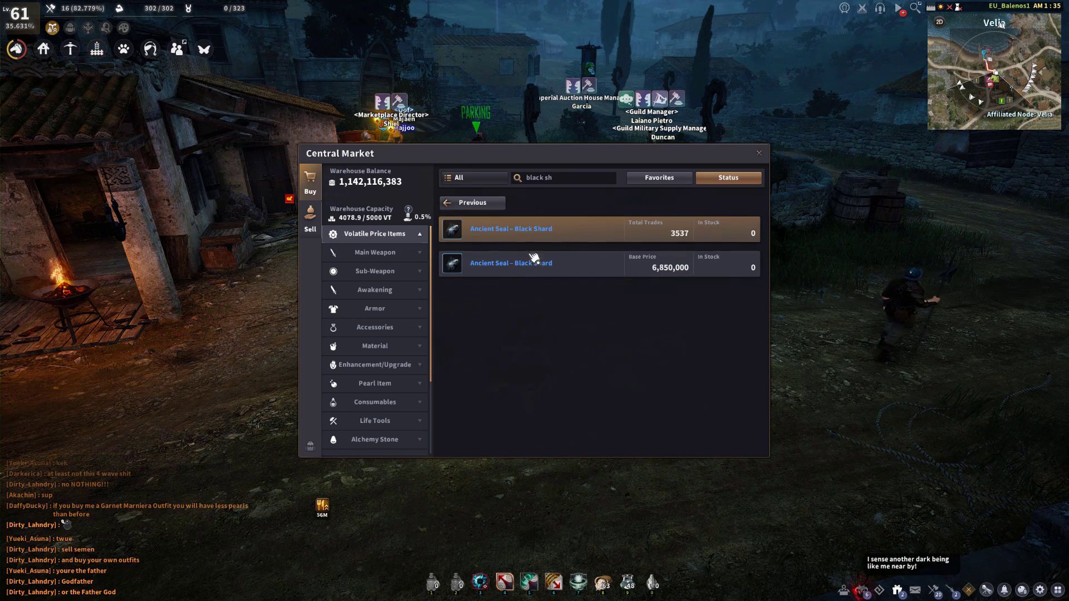
pyautogui.click(678, 266)
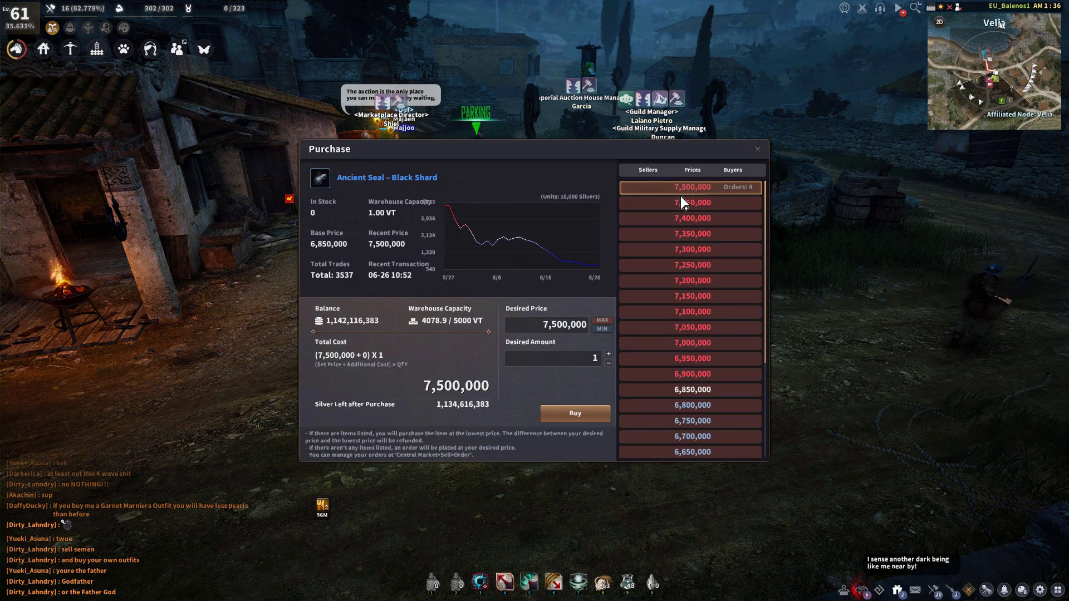
pyautogui.press('Escape')
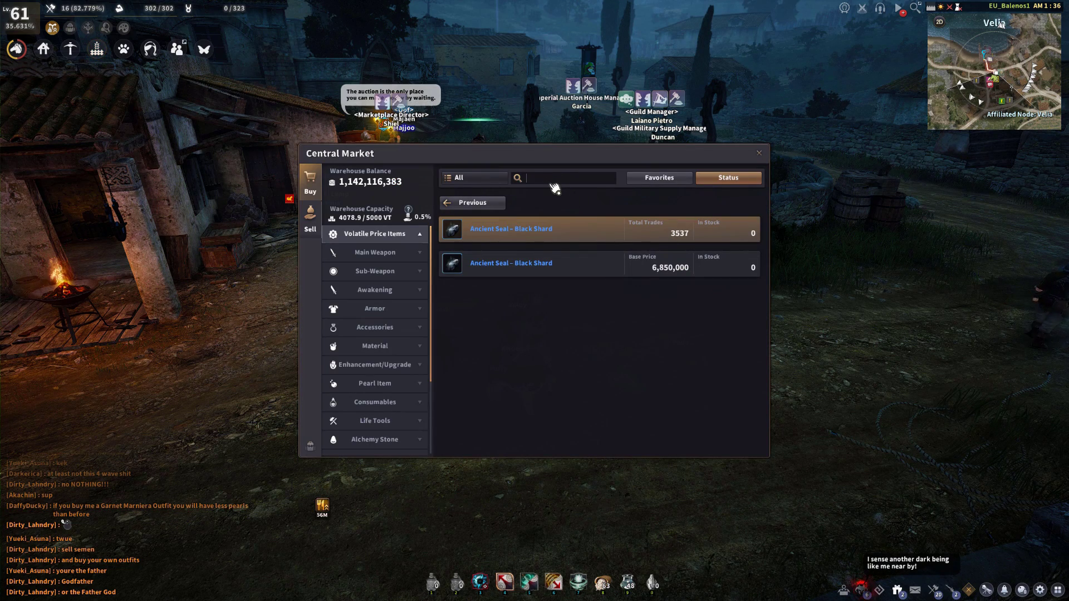
# Step: Search the Central Market for "red sh" and view the price list of Ancient Seal – Red Shard
pyautogui.write('red sh')
pyautogui.press('Return')
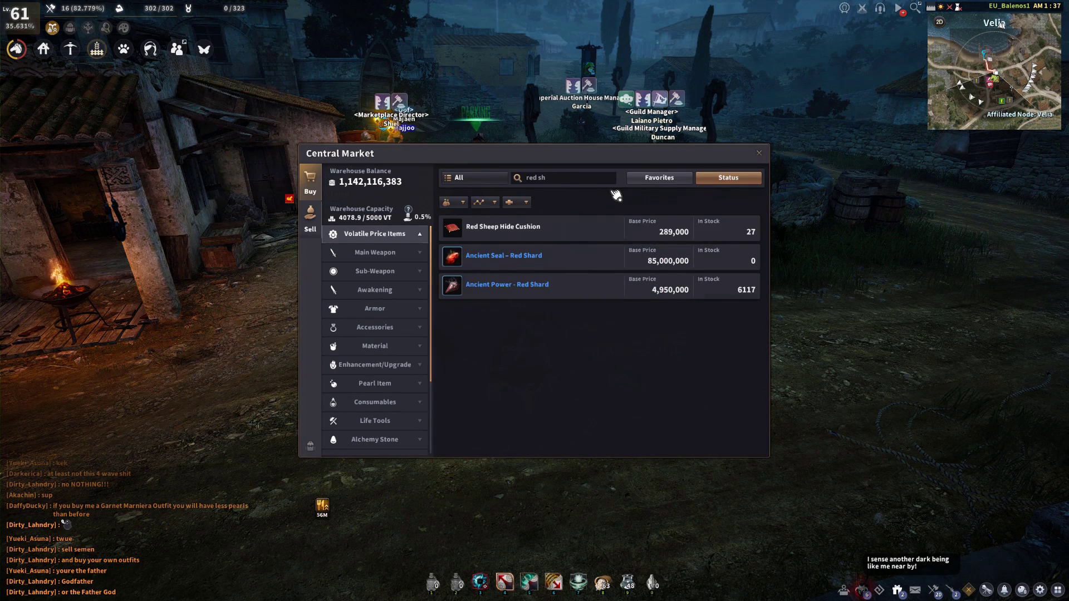
pyautogui.click(551, 261)
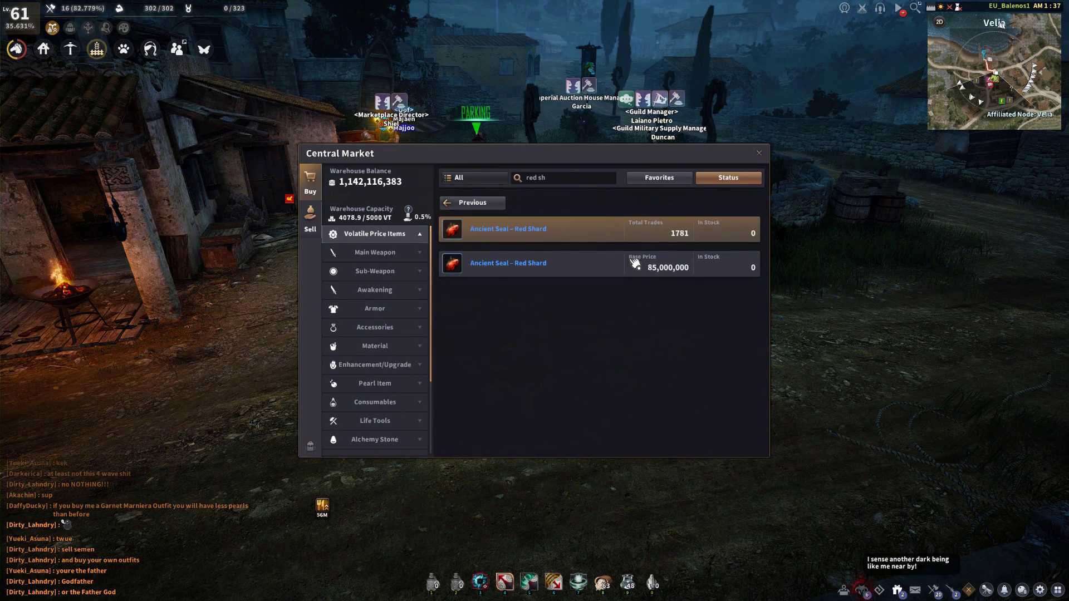
pyautogui.click(664, 273)
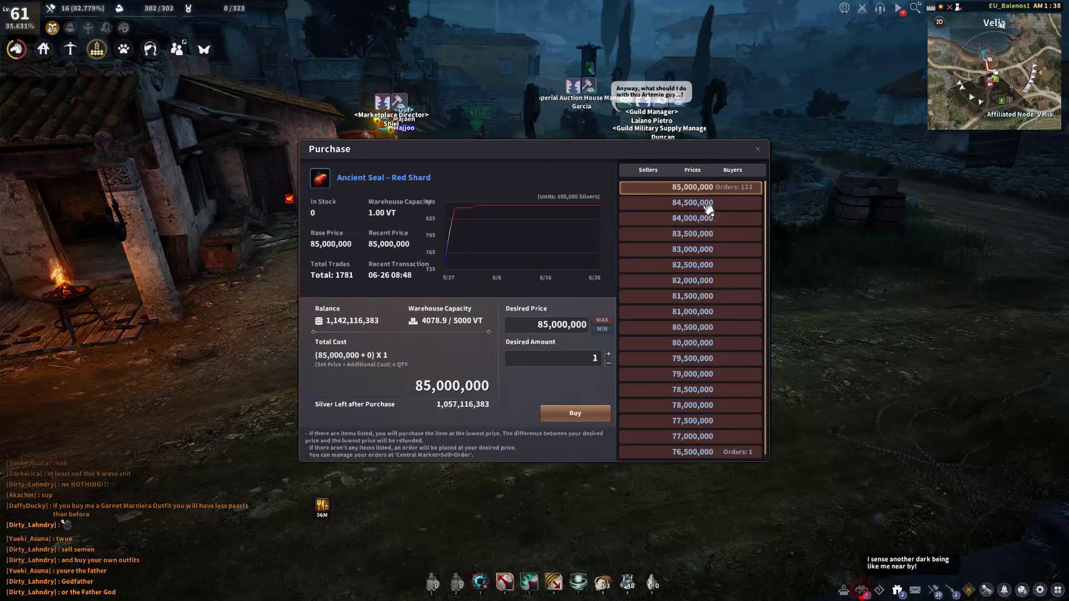
pyautogui.press('Escape')
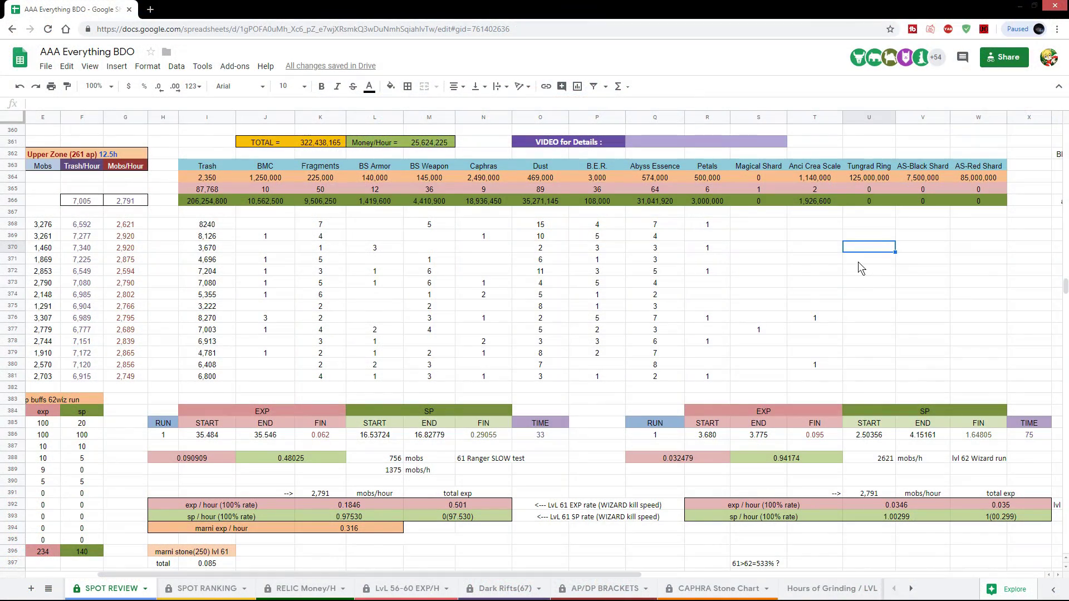
# Step: Back in Google Sheets, inspect individual session cells under Tungrad Ring, AS-Black Shard and AS-Red Shard
pyautogui.moveTo(858, 262); pyautogui.dragTo(862, 298)
pyautogui.click(860, 258)
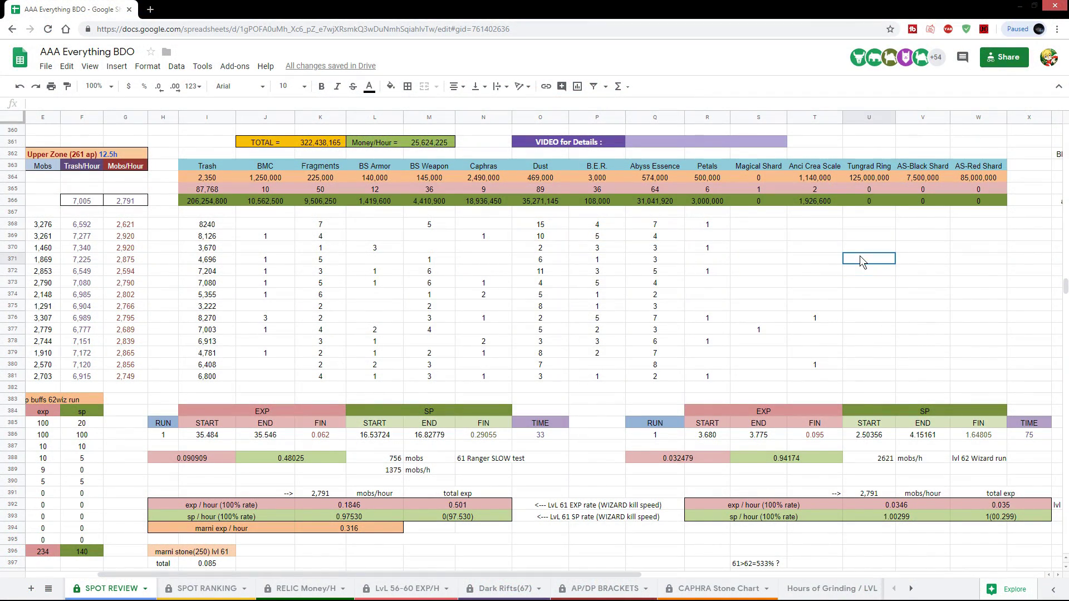
pyautogui.click(867, 306)
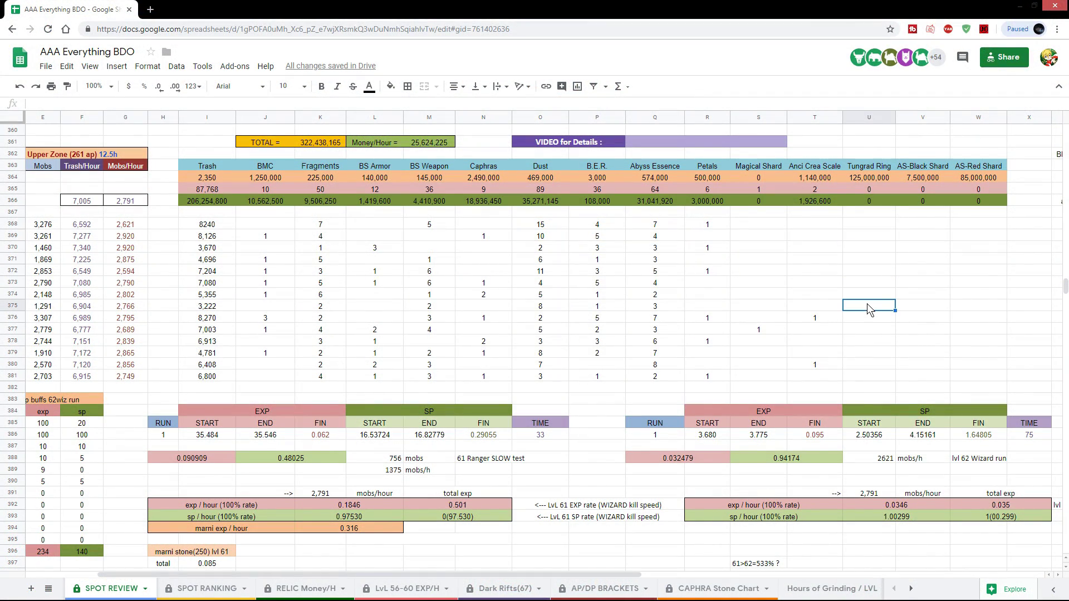
pyautogui.click(933, 256)
pyautogui.click(927, 286)
pyautogui.click(934, 326)
pyautogui.click(935, 250)
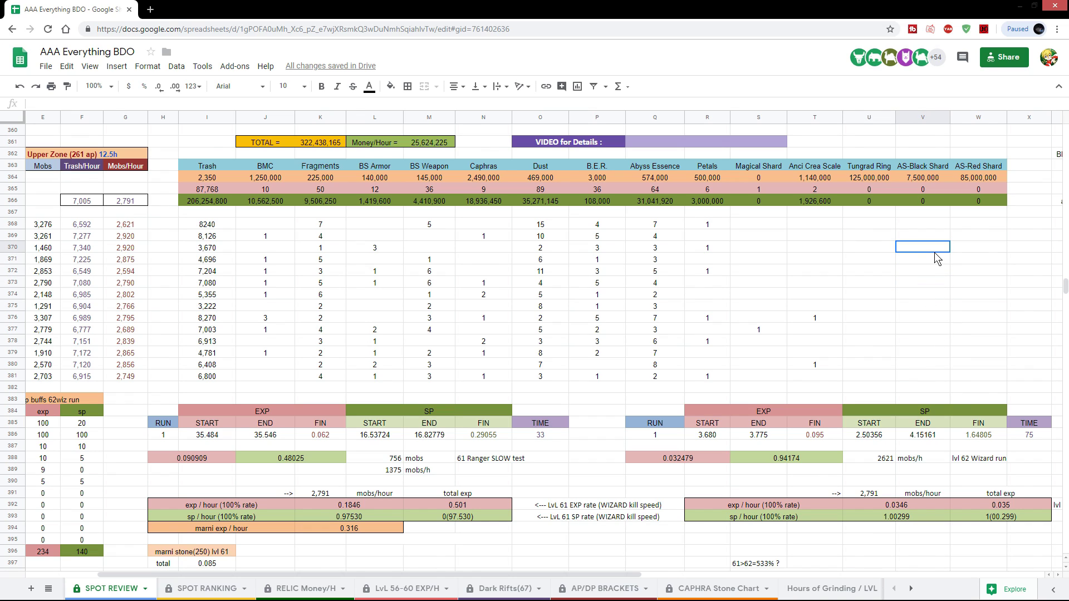
pyautogui.click(982, 261)
pyautogui.click(972, 314)
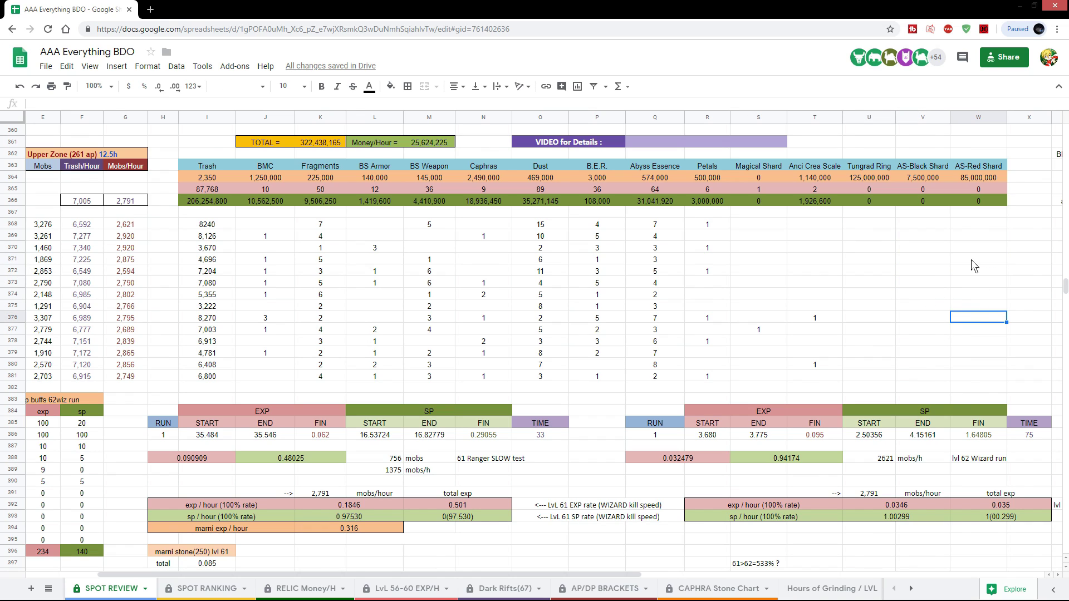
pyautogui.click(972, 259)
pyautogui.click(986, 323)
# Step: In row 370, enter 1 Tungrad Ring, 2 AS-Black Shards and 1 AS-Red Shard, and check the Money/Hour figure
pyautogui.click(878, 248)
pyautogui.write('1')
pyautogui.click(930, 250)
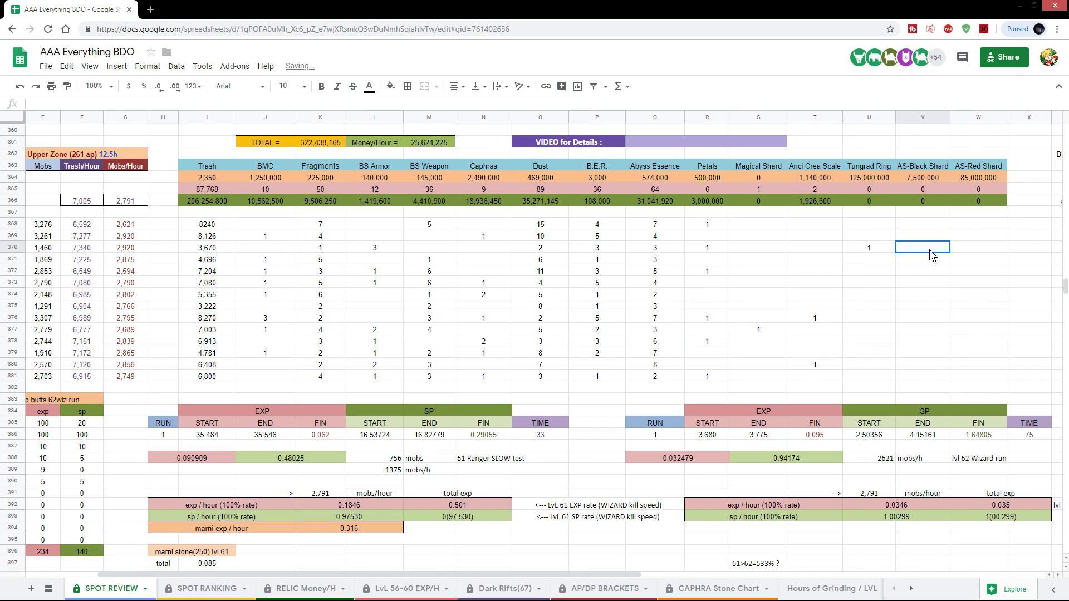
pyautogui.write('2')
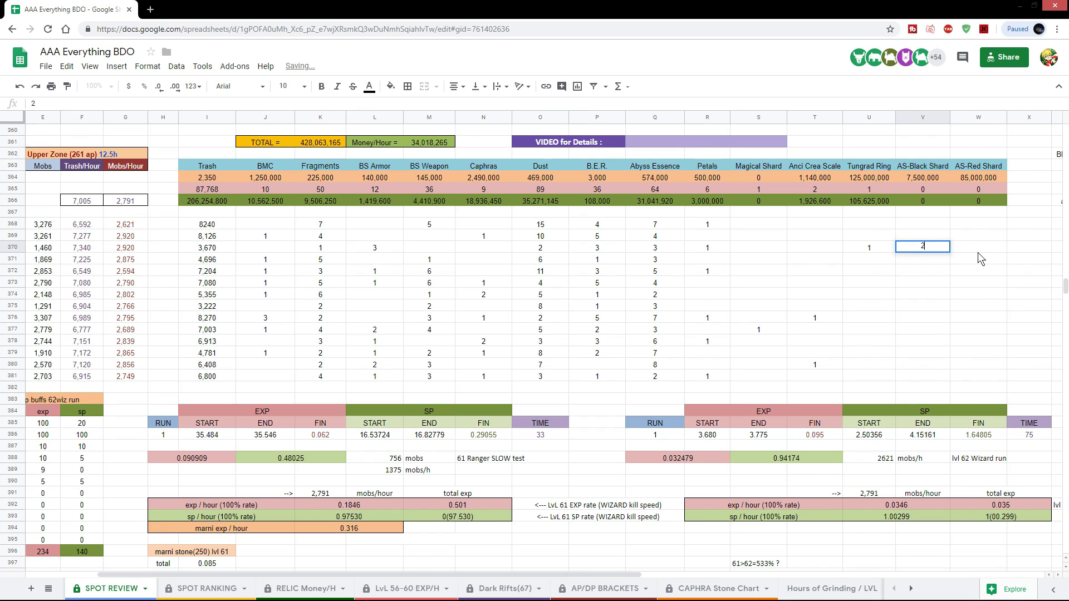
pyautogui.click(979, 249)
pyautogui.click(979, 282)
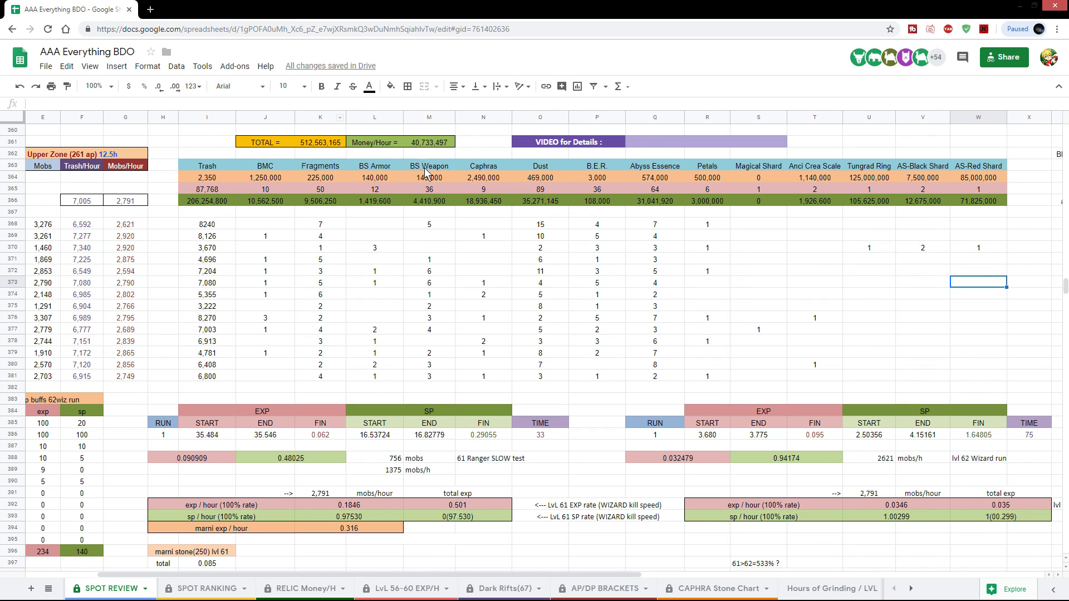
pyautogui.scroll(2, 426, 167)
pyautogui.scroll(-1, 419, 230)
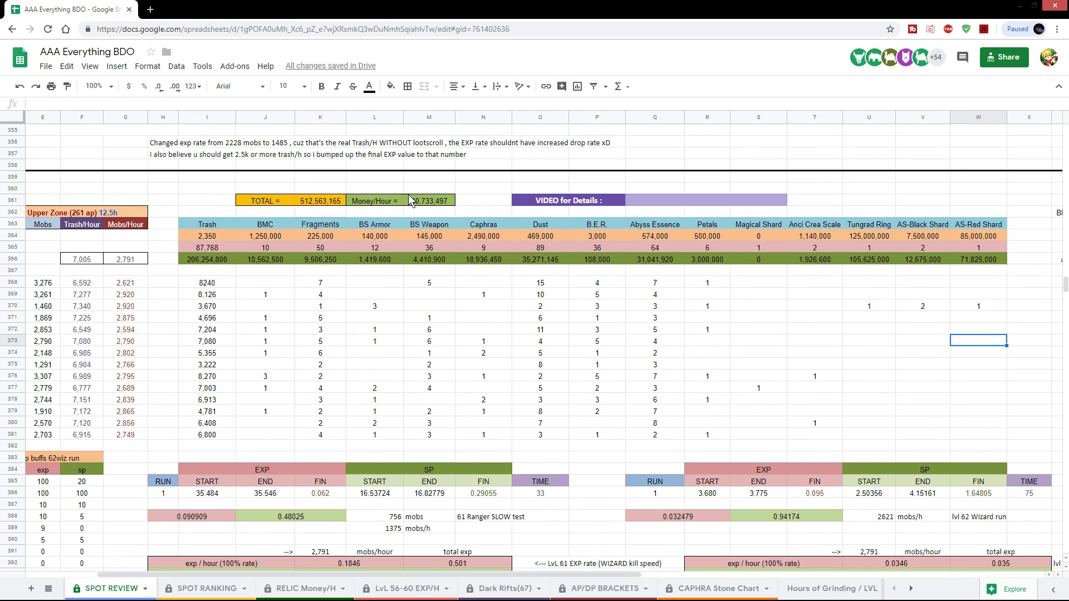
# Step: Clear the Tungrad Ring, AS-Black Shard and AS-Red Shard counts entered in row 370
pyautogui.moveTo(979, 329); pyautogui.dragTo(855, 295)
pyautogui.press('Delete')
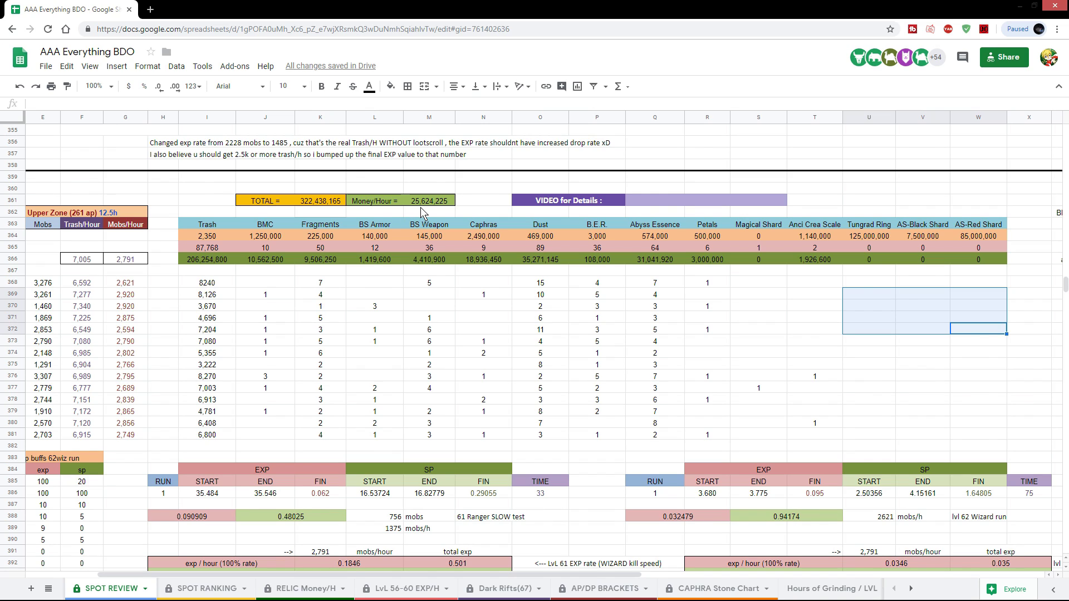
pyautogui.click(874, 367)
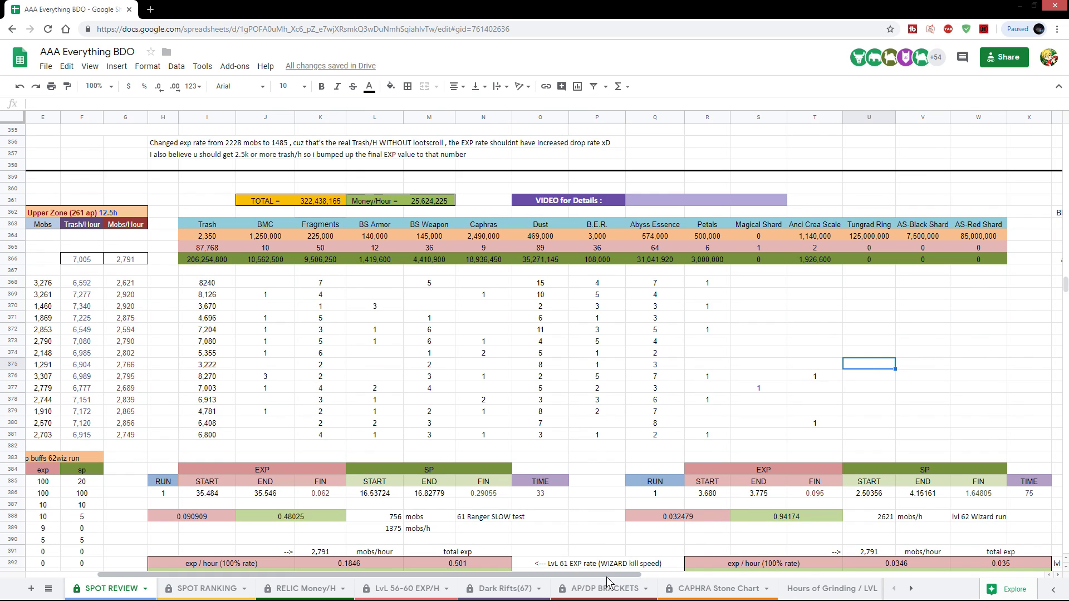
pyautogui.moveTo(606, 575); pyautogui.dragTo(634, 575)
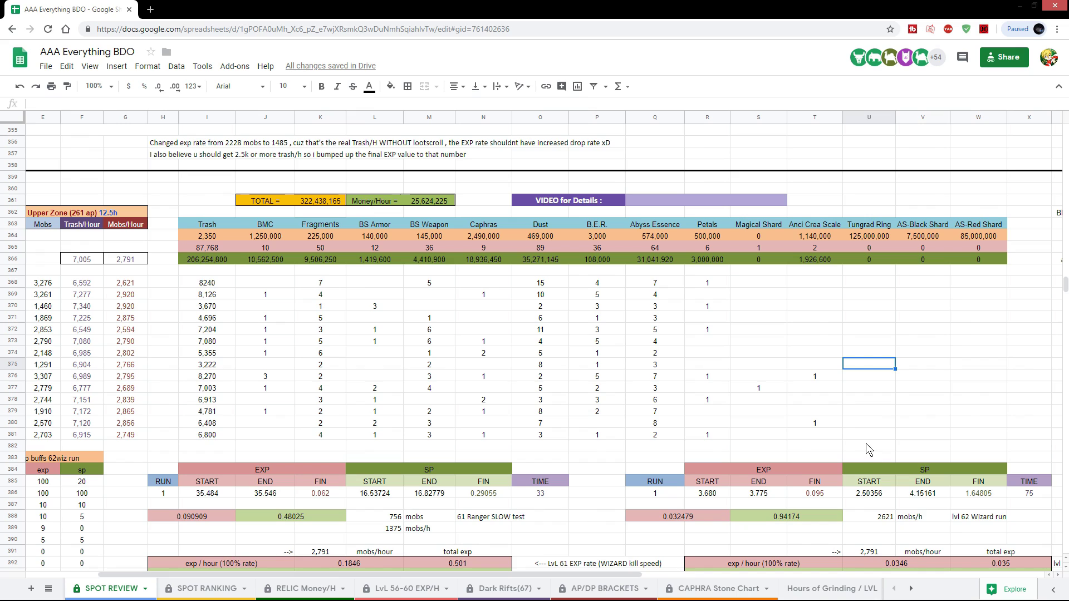
# Step: Enter a Tungrad Ring count of 1 in cell U373
pyautogui.click(878, 342)
pyautogui.write('1')
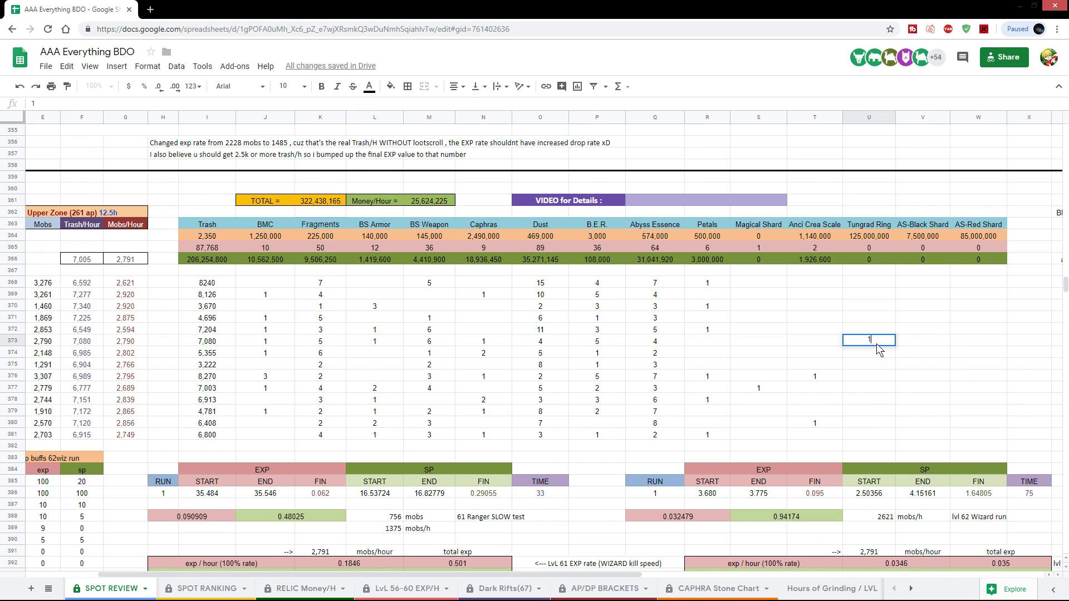
pyautogui.click(854, 374)
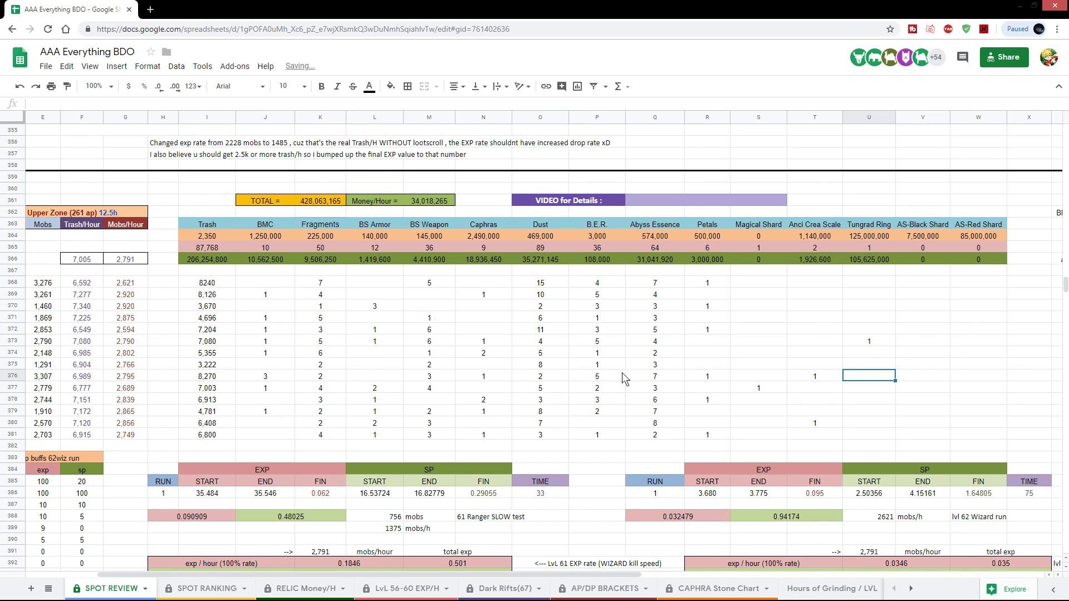
# Step: Examine the Tungrad Ring, AS-Black Shard and AS-Red Shard cells in row 373 and the areas beside the loot table
pyautogui.click(881, 343)
pyautogui.click(918, 344)
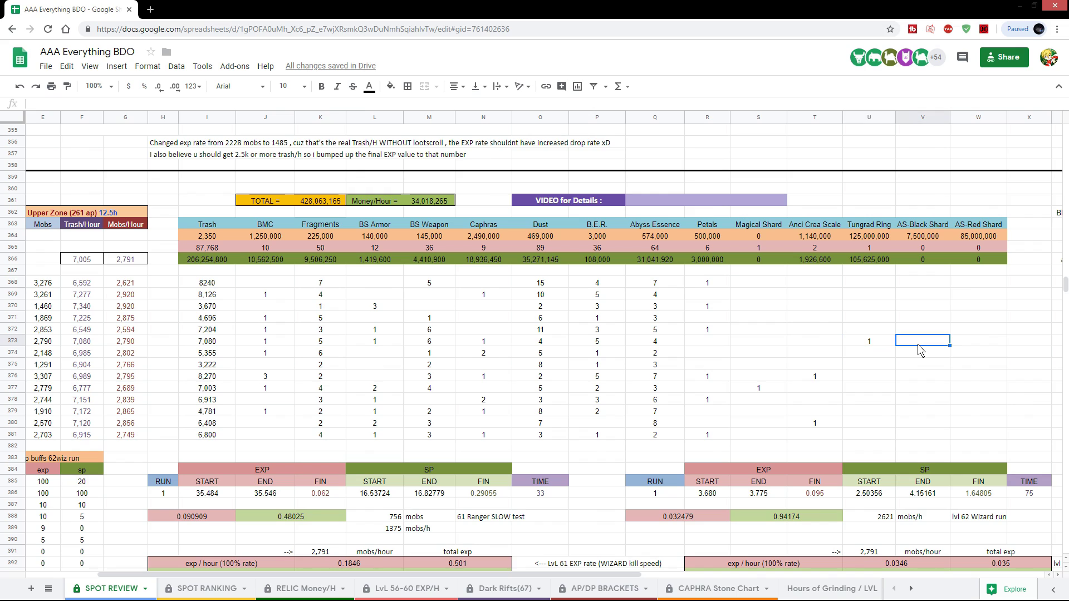
pyautogui.click(969, 346)
pyautogui.click(929, 340)
pyautogui.click(979, 342)
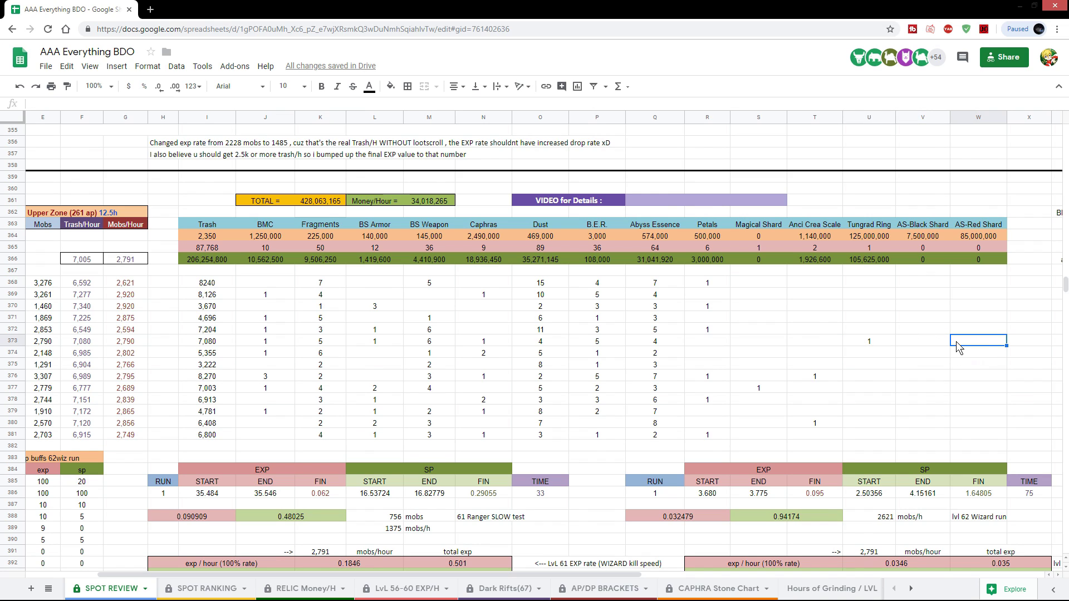
pyautogui.click(935, 341)
pyautogui.click(978, 340)
pyautogui.click(941, 337)
pyautogui.click(991, 342)
pyautogui.click(923, 337)
pyautogui.click(879, 339)
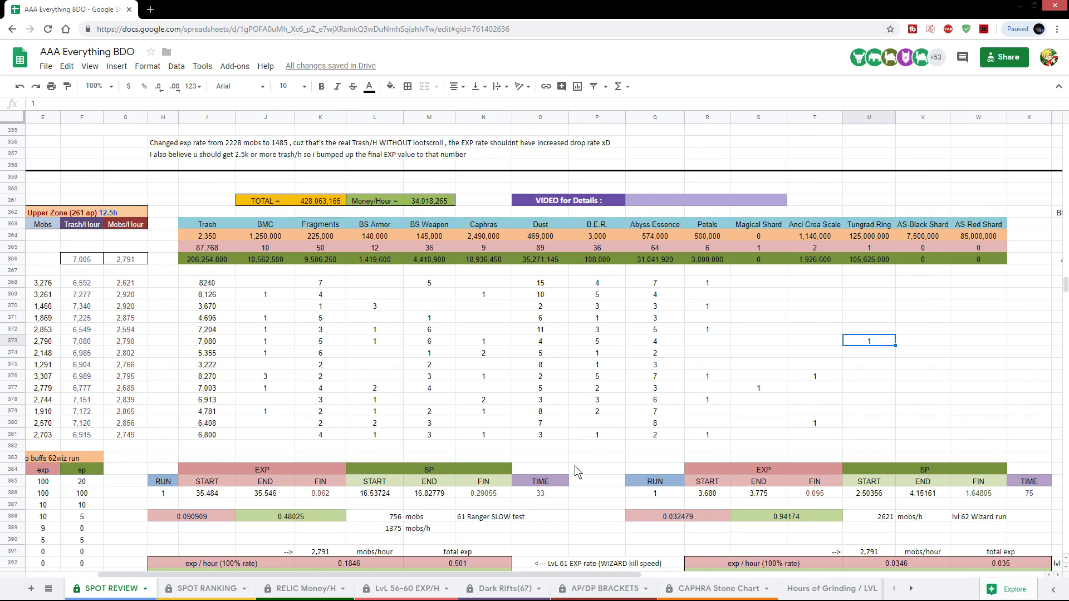
pyautogui.moveTo(608, 576); pyautogui.dragTo(660, 586)
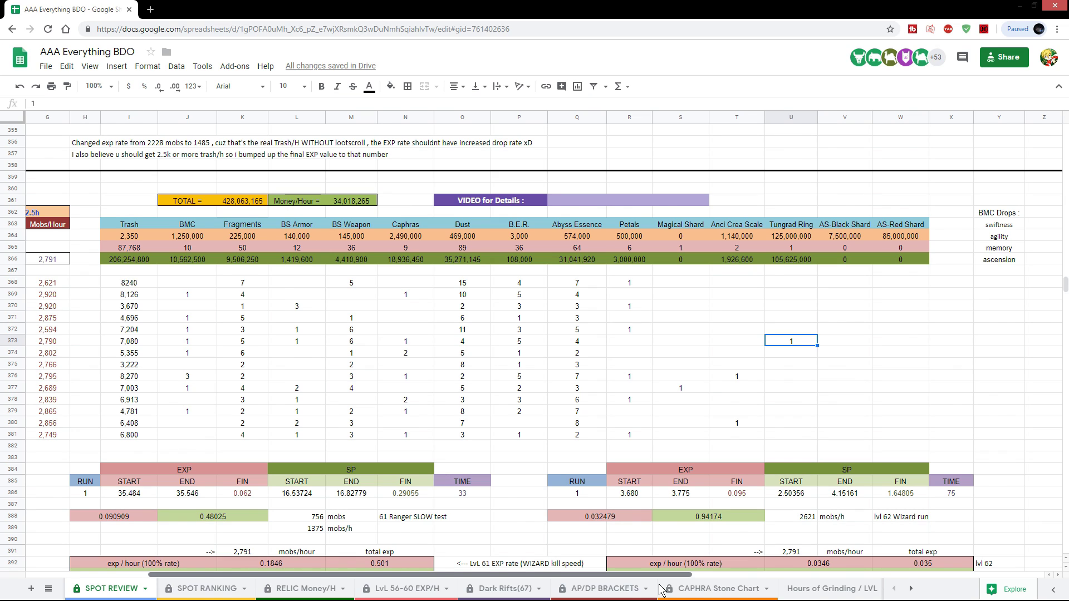
pyautogui.moveTo(661, 590); pyautogui.dragTo(604, 573)
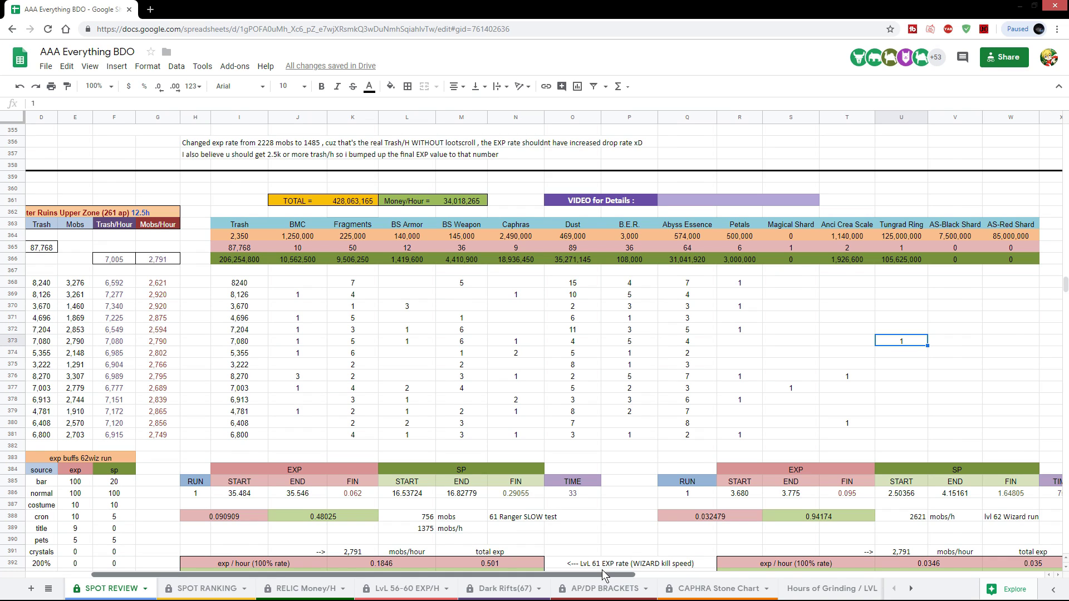
# Step: Examine the Underwater Ruins session rows and the exp buff and run tables below them, highlighting row 382 from column B to H
pyautogui.moveTo(604, 573); pyautogui.dragTo(557, 570)
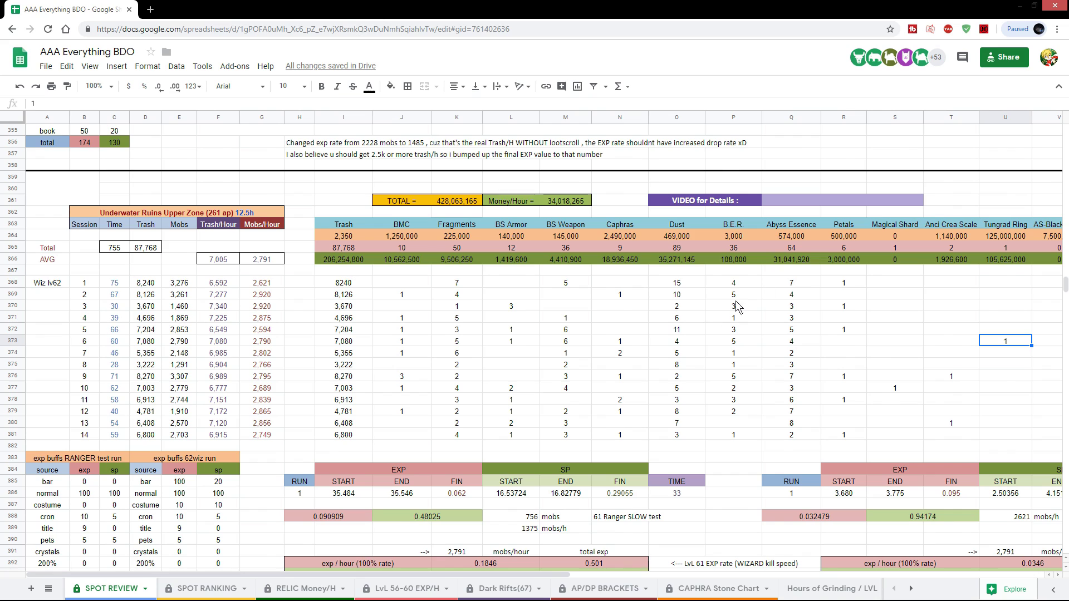
pyautogui.scroll(-4, 229, 441)
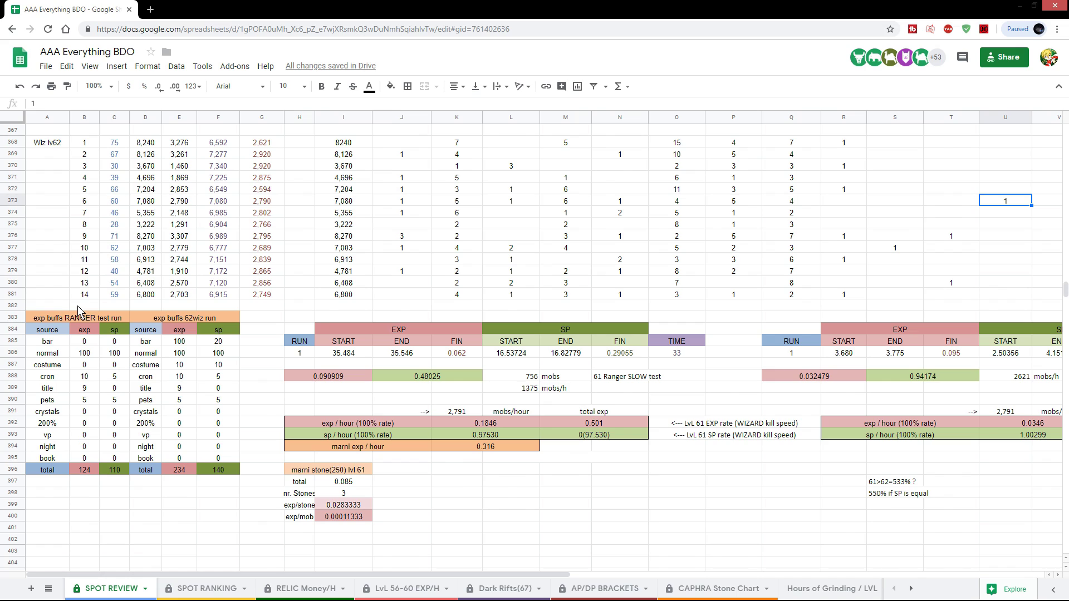
pyautogui.moveTo(78, 309); pyautogui.dragTo(307, 310)
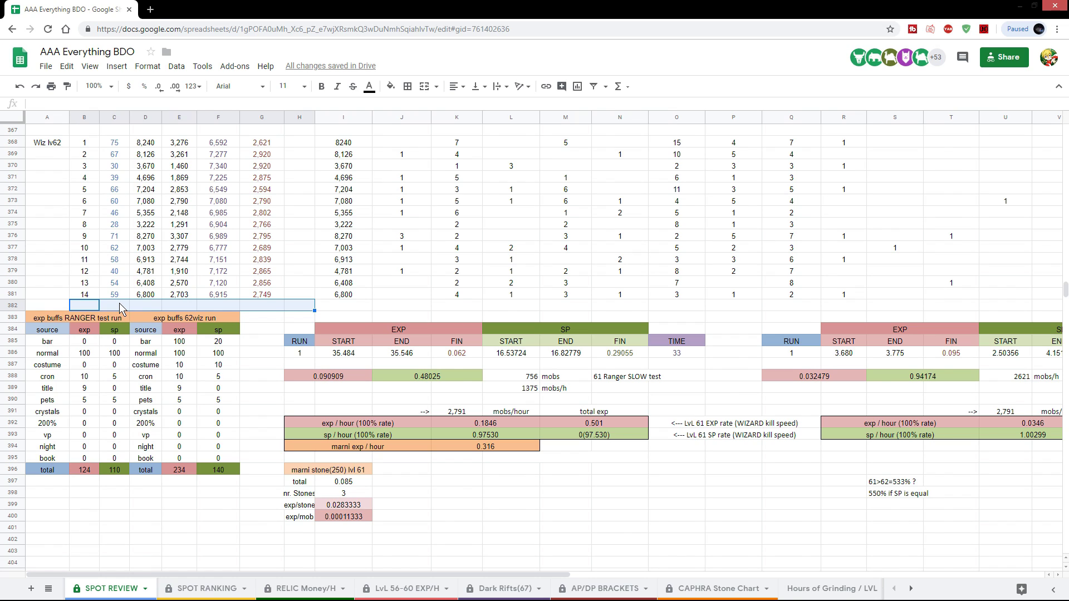
pyautogui.moveTo(98, 310); pyautogui.dragTo(300, 305)
pyautogui.scroll(-1, 241, 363)
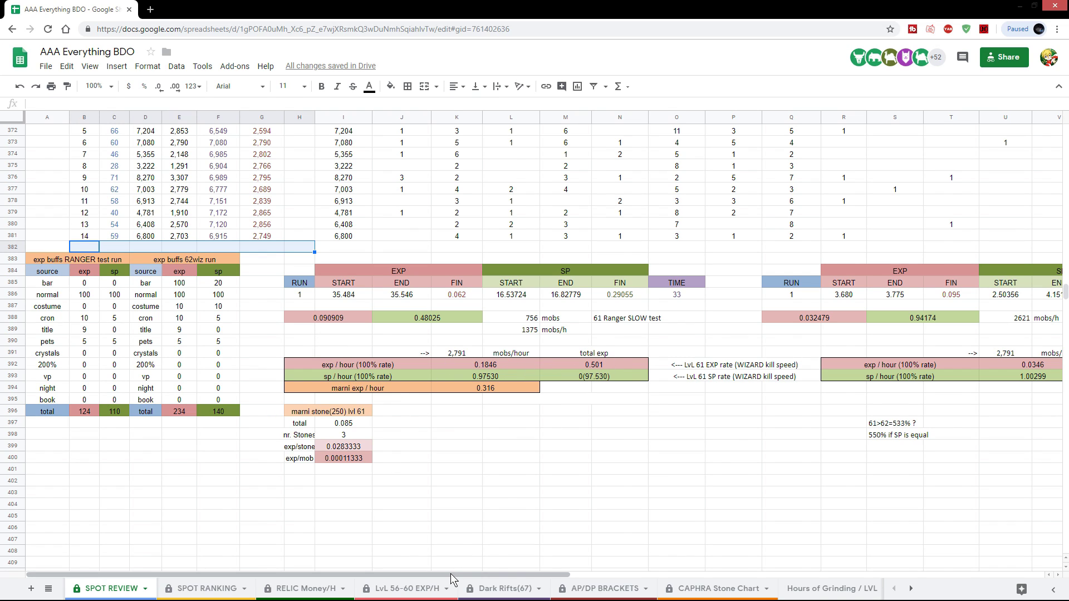
pyautogui.moveTo(453, 574)
pyautogui.mouseDown()
pyautogui.moveTo(495, 579)
pyautogui.moveTo(452, 581)
pyautogui.mouseUp()
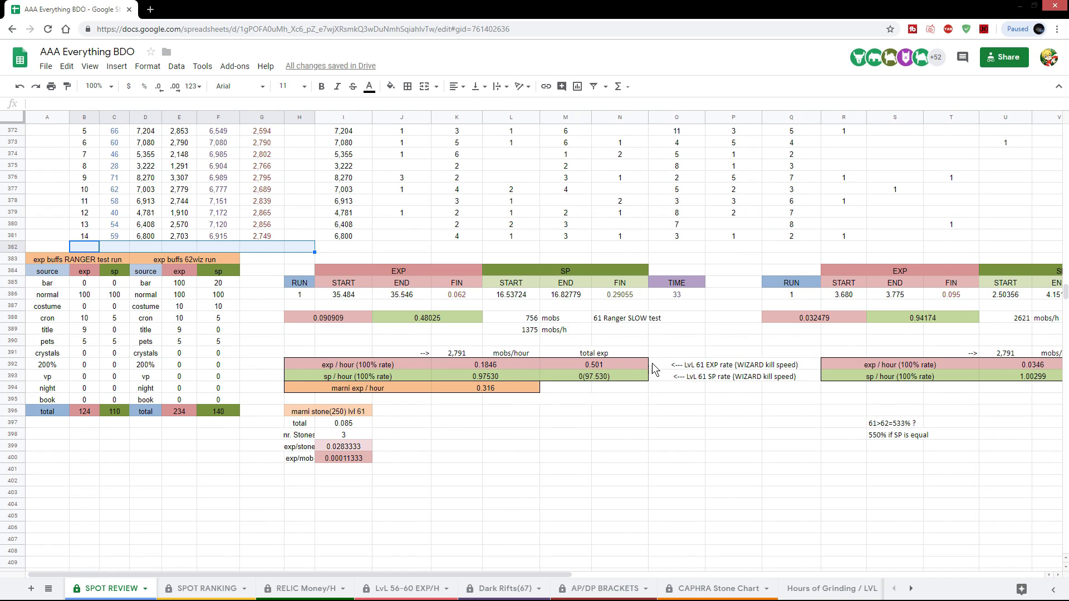
# Step: Highlight the 61 Ranger SLOW test block in H383:O390 and compare it with the average mobs per hour in the session table
pyautogui.click(430, 353)
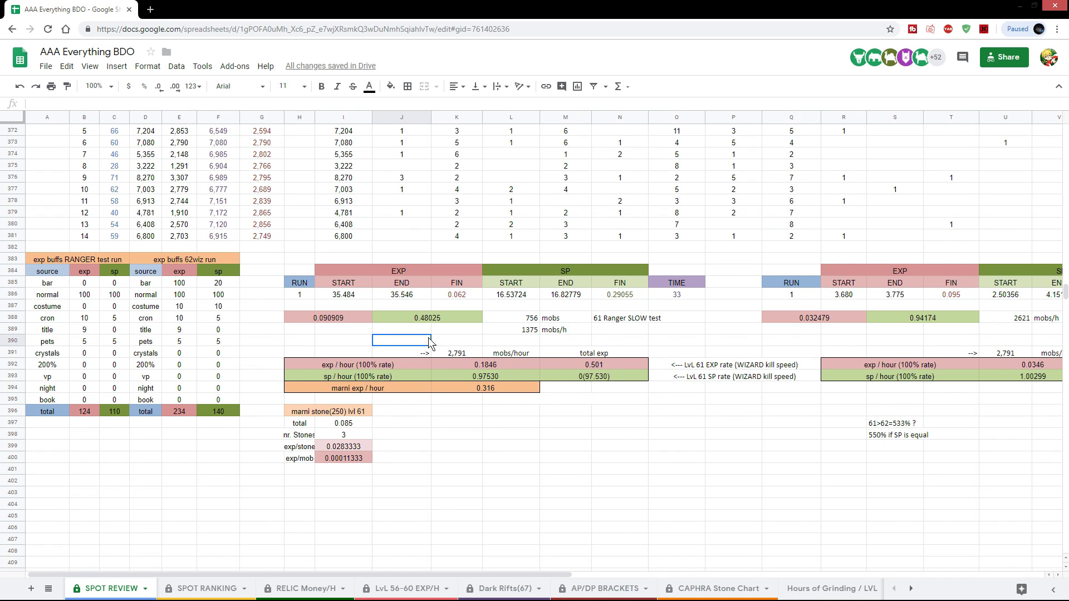
pyautogui.moveTo(677, 258); pyautogui.dragTo(350, 342)
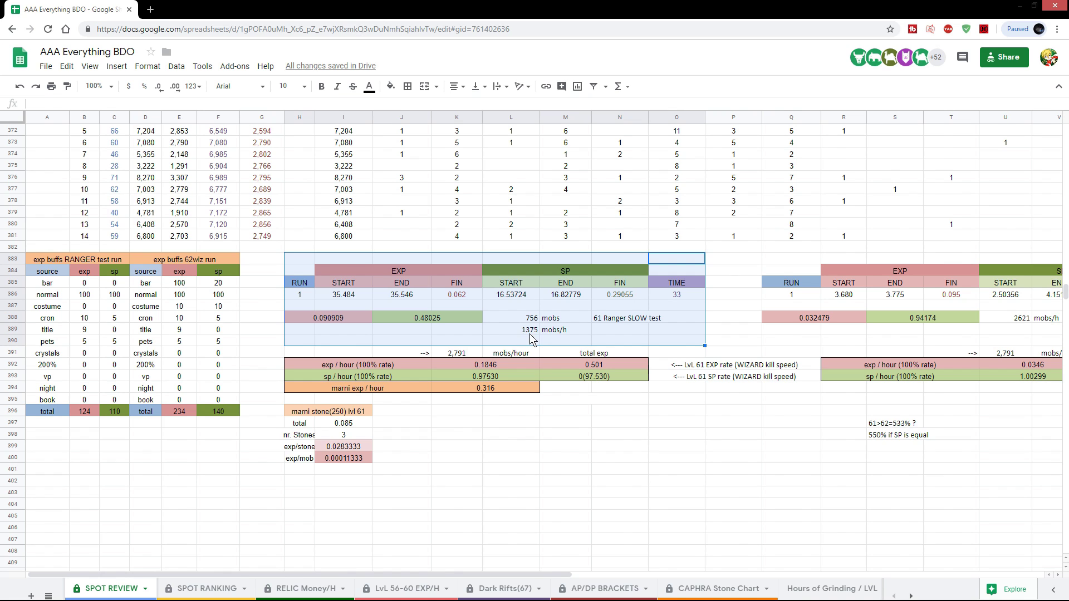
pyautogui.scroll(3, 423, 359)
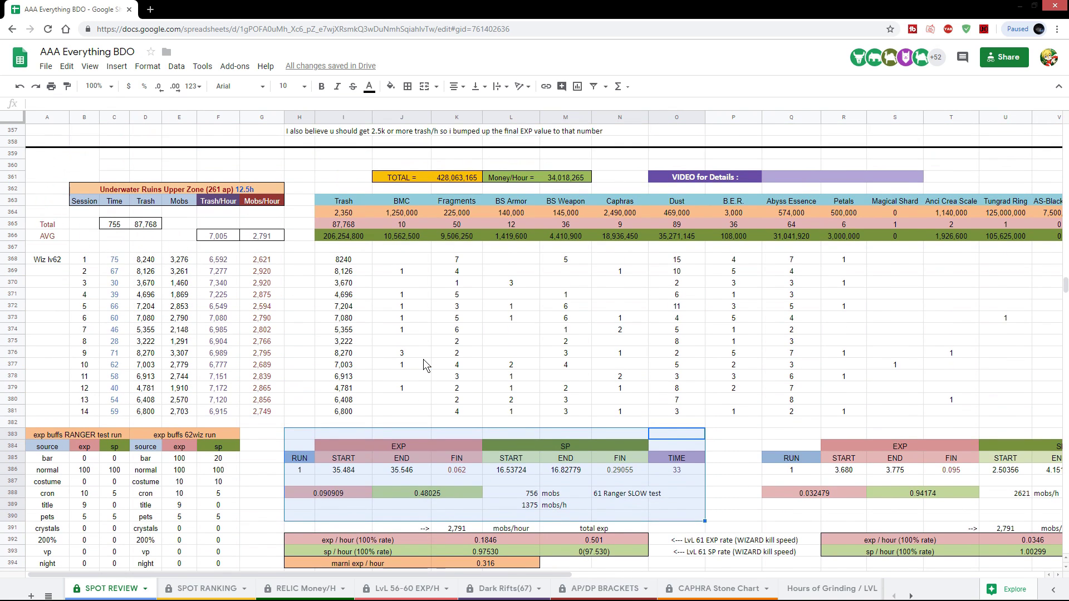
pyautogui.scroll(-1, 318, 262)
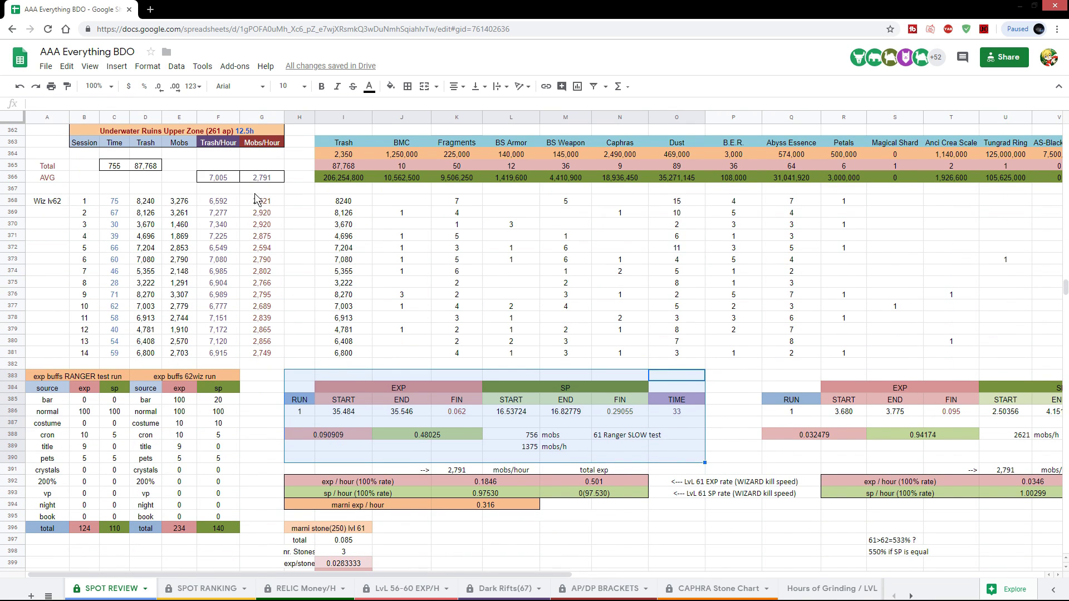
pyautogui.scroll(-1, 469, 450)
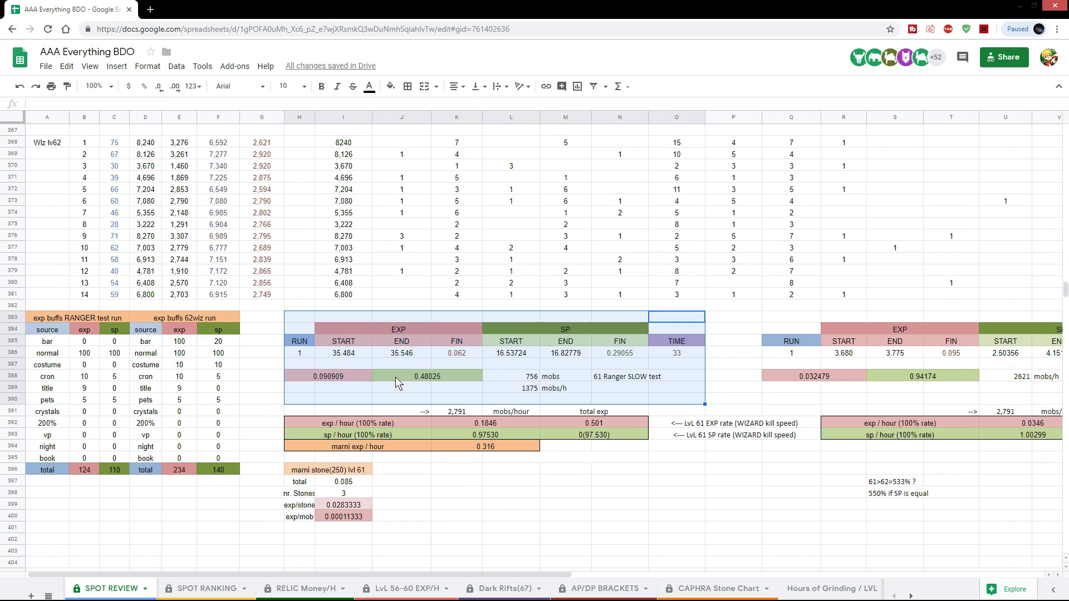
# Step: Check the mobs/hour reference in K391, then highlight the exp/sp per hour block and the marni stone(250) lvl 61 table
pyautogui.click(452, 413)
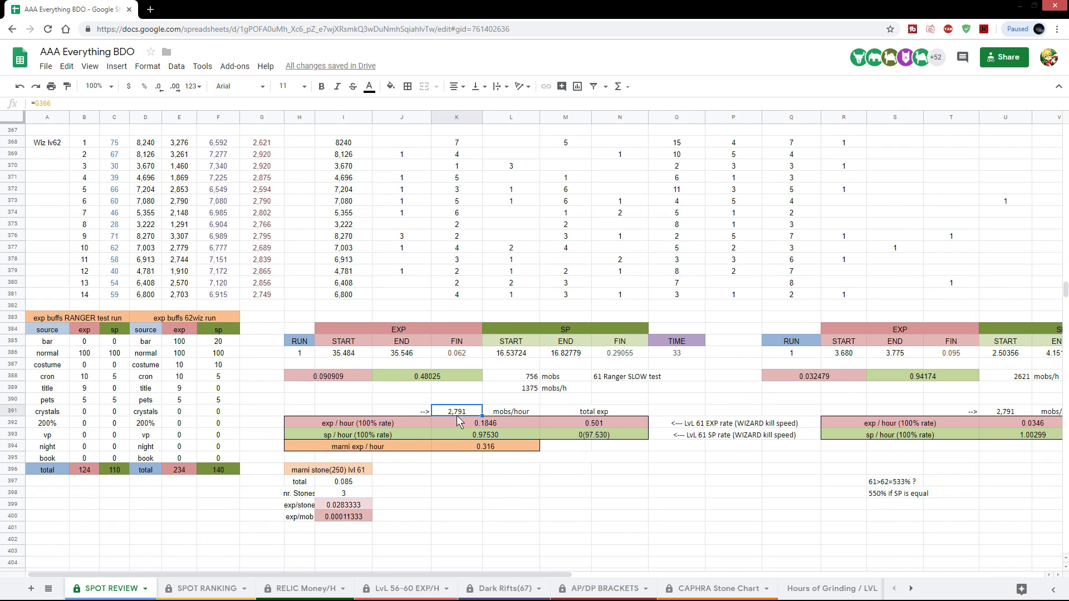
pyautogui.moveTo(620, 493); pyautogui.dragTo(393, 414)
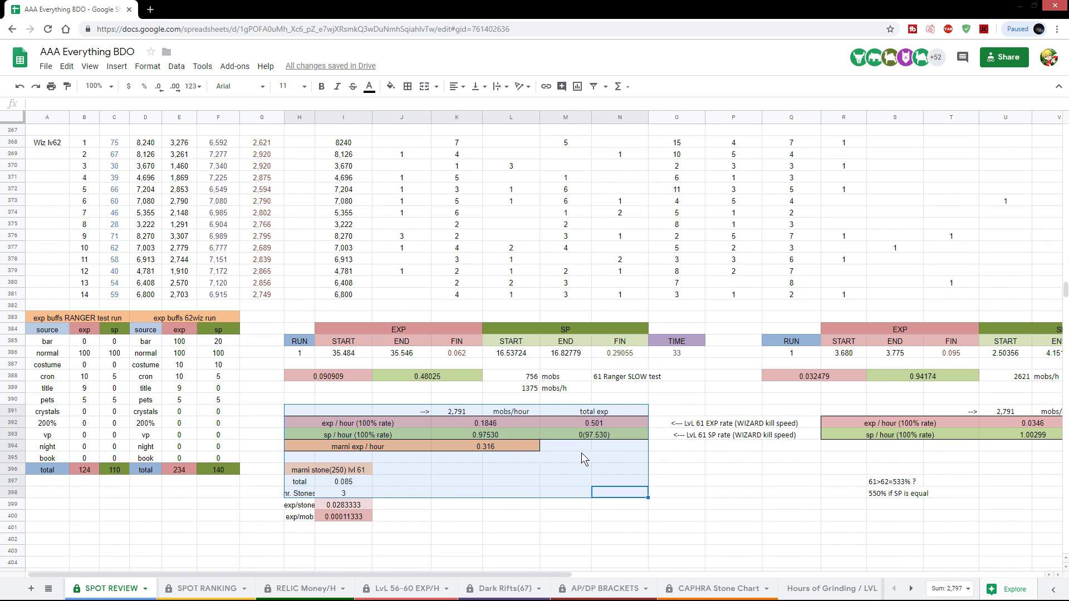
pyautogui.moveTo(400, 528); pyautogui.dragTo(299, 473)
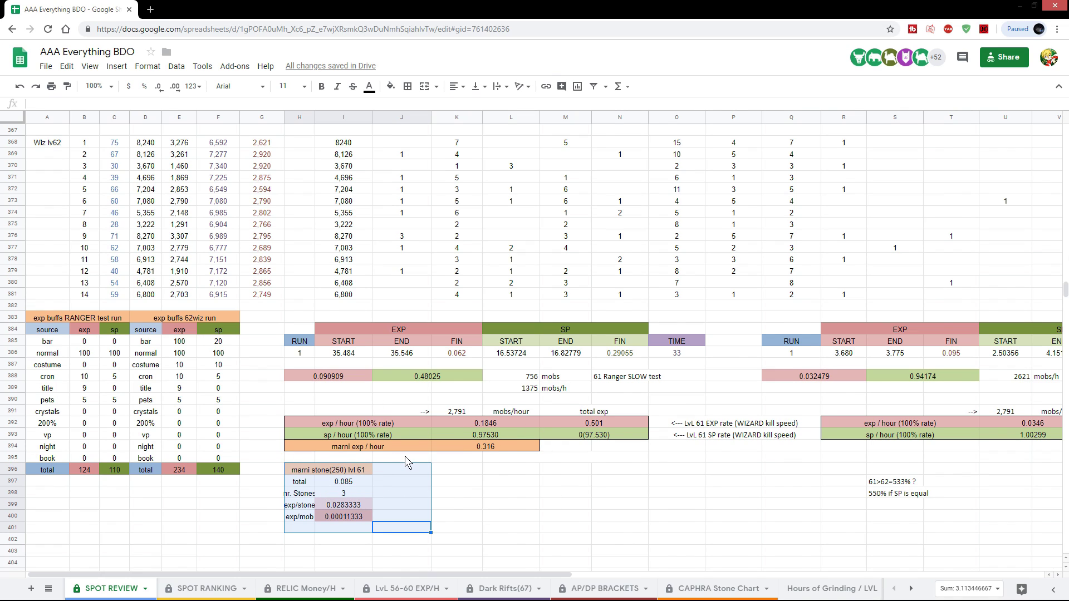
# Step: Inspect the formulas behind marni exp/hour, exp/hour, total exp and sp/hour for the level 61 rate
pyautogui.click(487, 448)
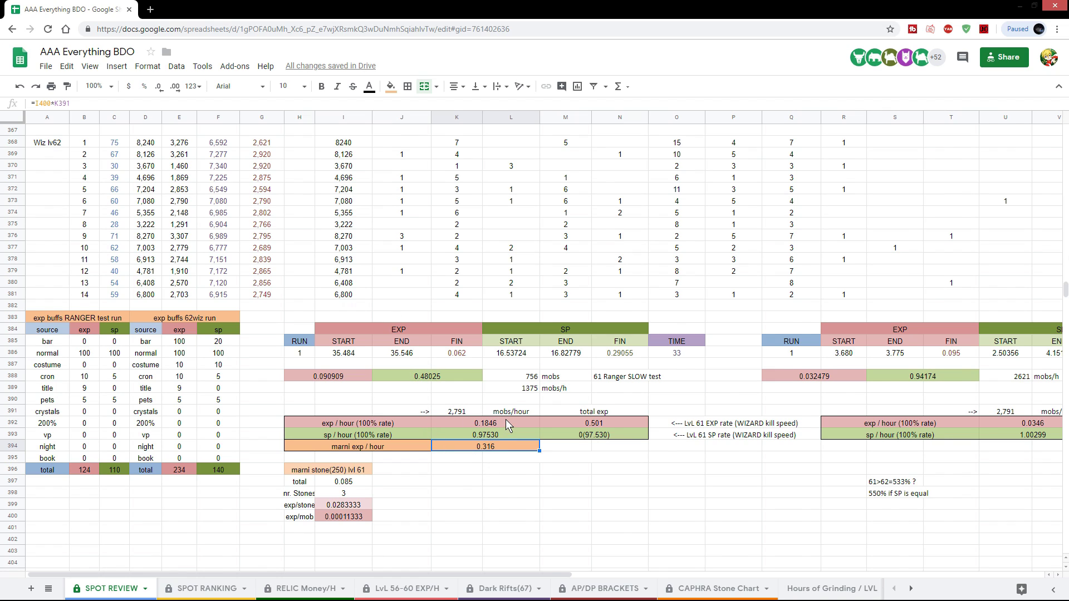
pyautogui.click(484, 424)
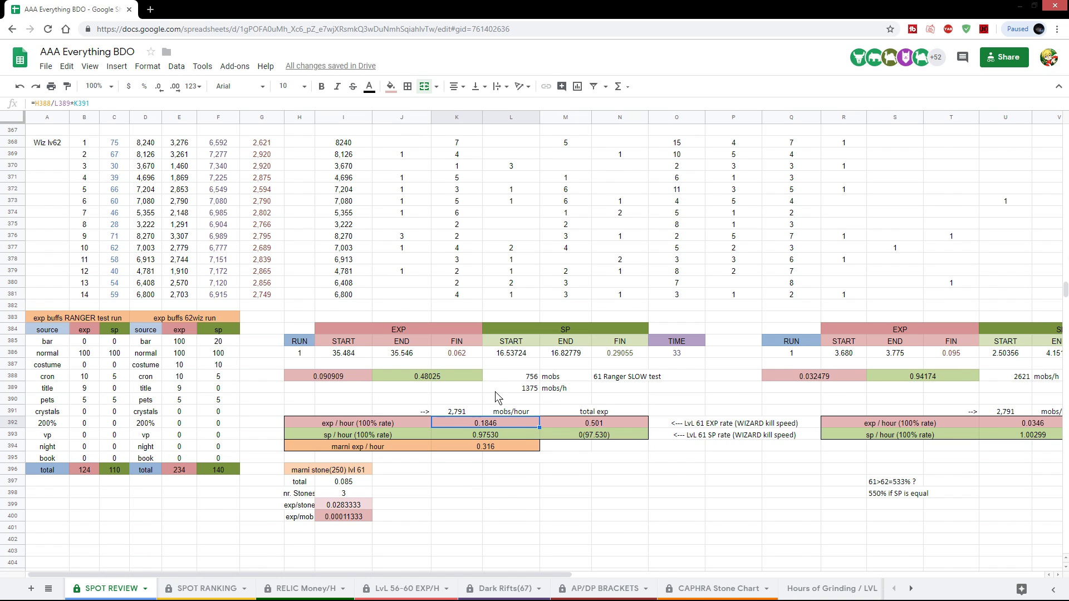
pyautogui.click(499, 447)
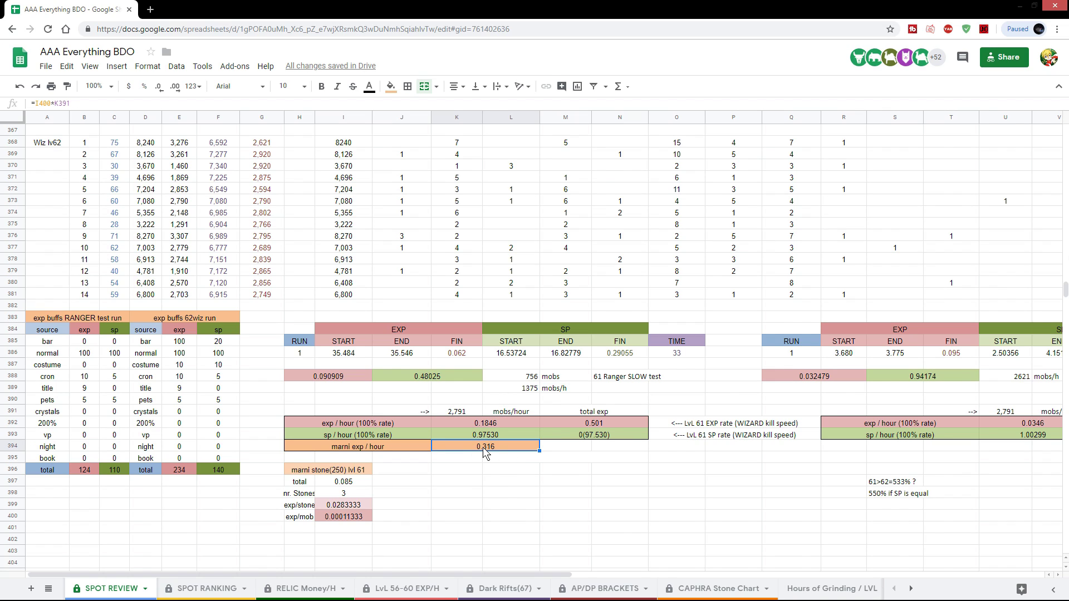
pyautogui.click(593, 424)
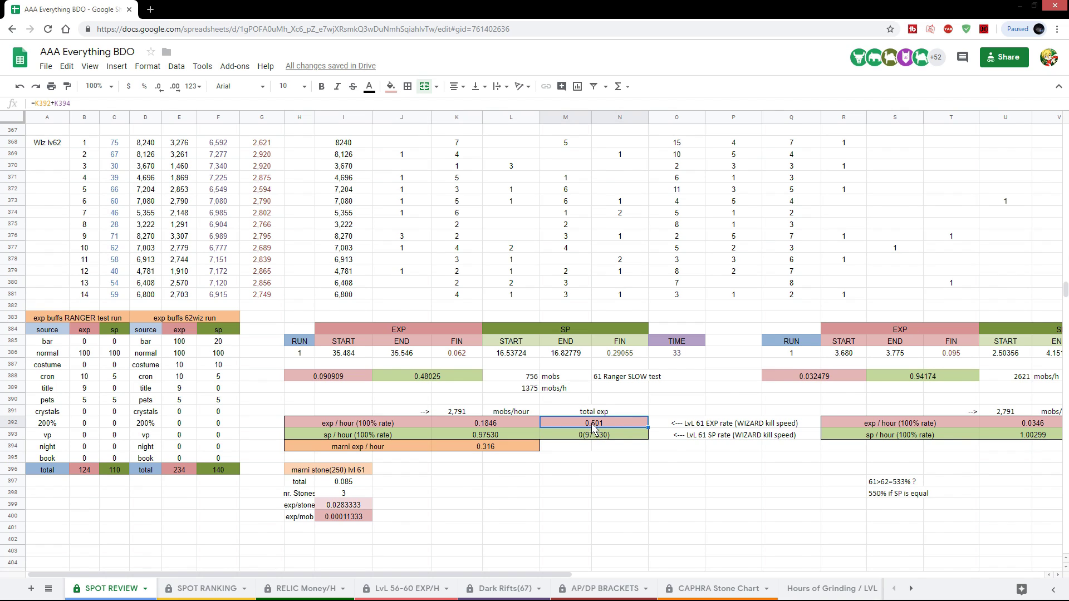
pyautogui.click(493, 441)
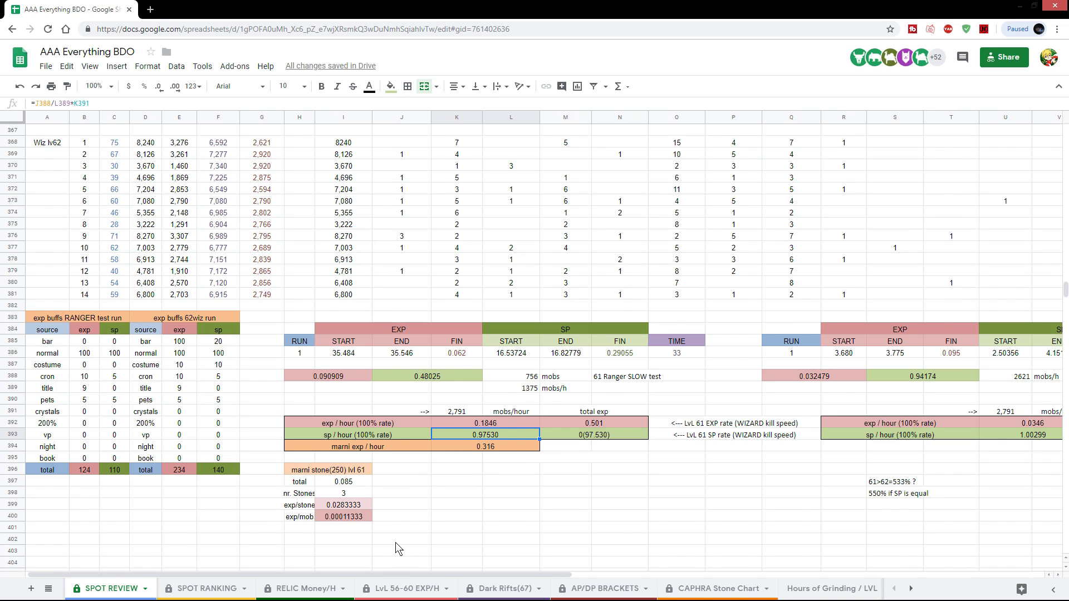
# Step: Find the 350% EXP/H Comparison (lvl61) table and highlight its Total column from Pila Ku Jail to Underwater Ruins 230
pyautogui.moveTo(375, 572); pyautogui.dragTo(801, 485)
pyautogui.scroll(20, 853, 412)
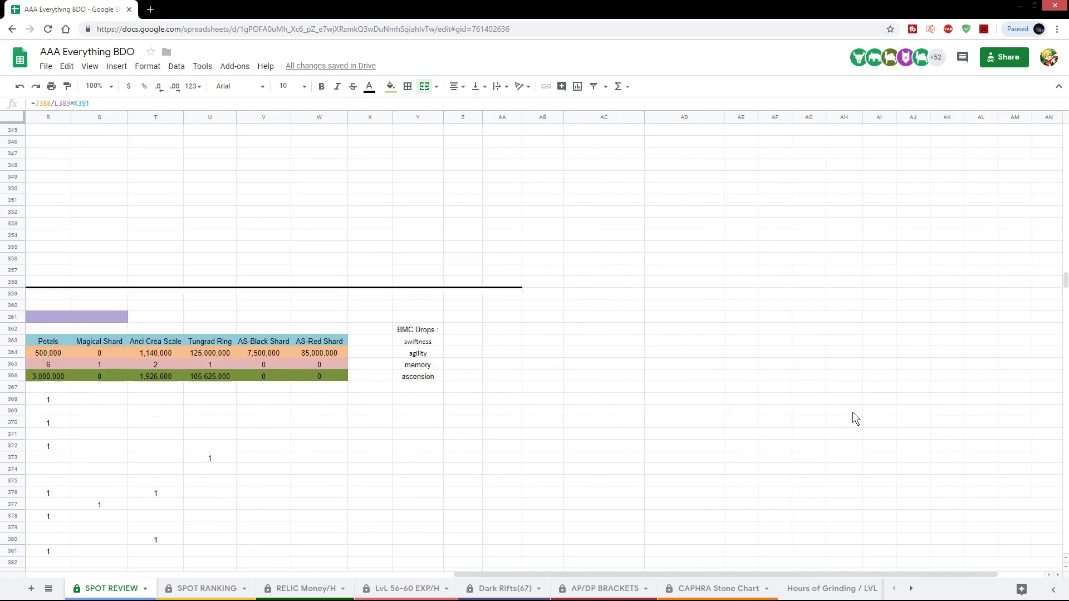
pyautogui.scroll(20, 853, 413)
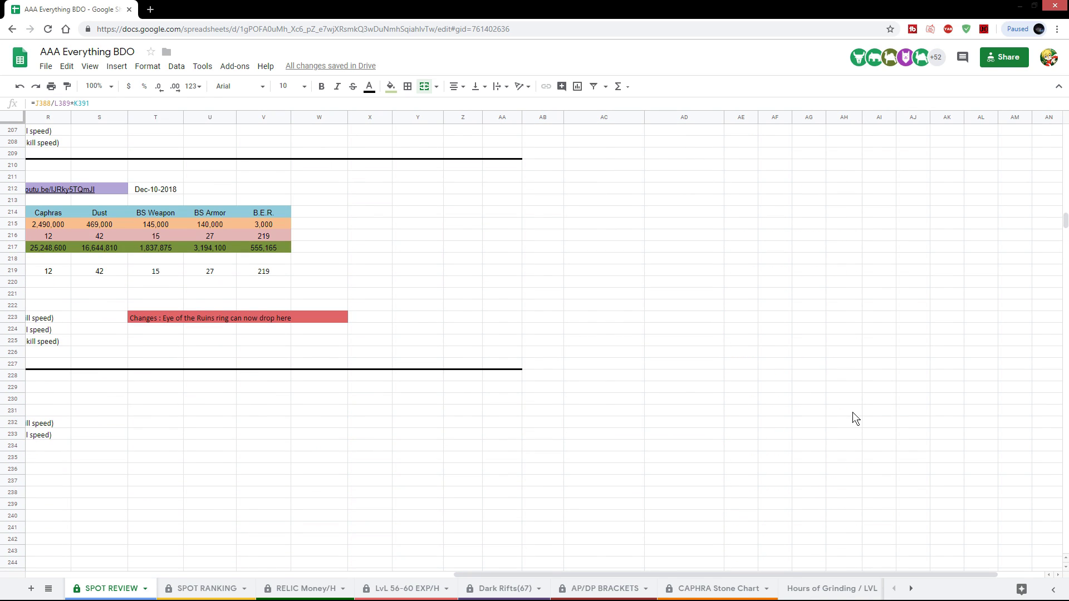
pyautogui.scroll(20, 853, 413)
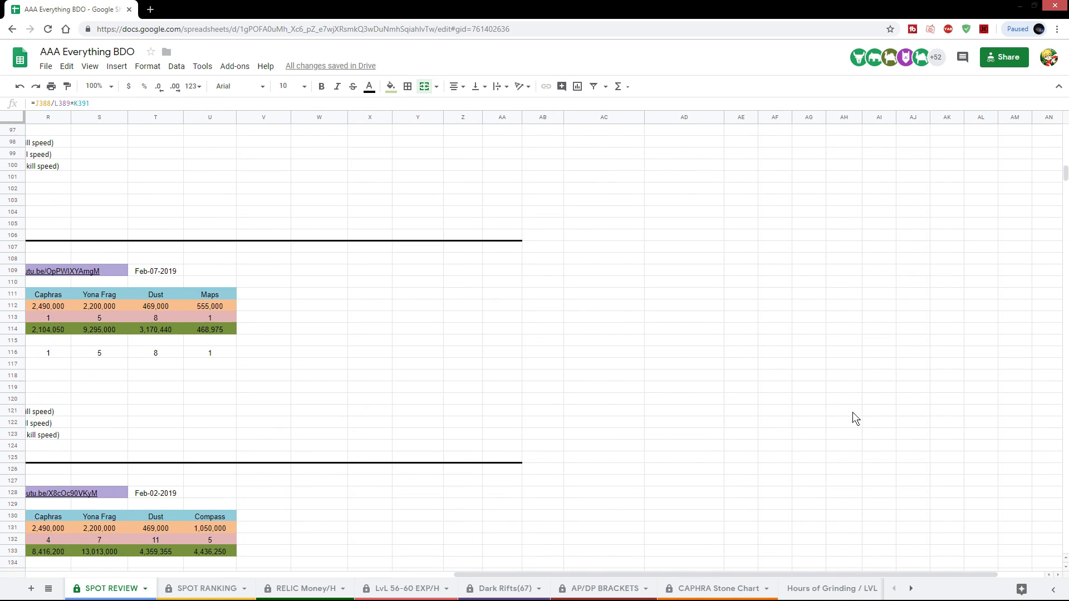
pyautogui.scroll(1, 853, 419)
pyautogui.moveTo(810, 271); pyautogui.dragTo(808, 415)
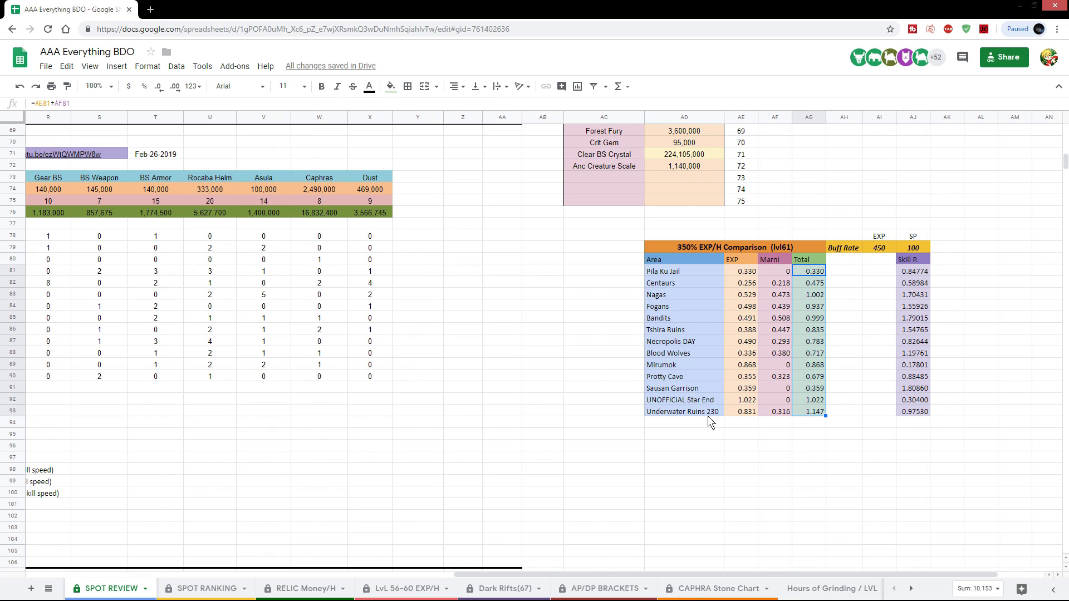
# Step: Inspect the Underwater Ruins 230 total, the EXP buff rate in AI79 and the comparison table's EXP column
pyautogui.click(813, 413)
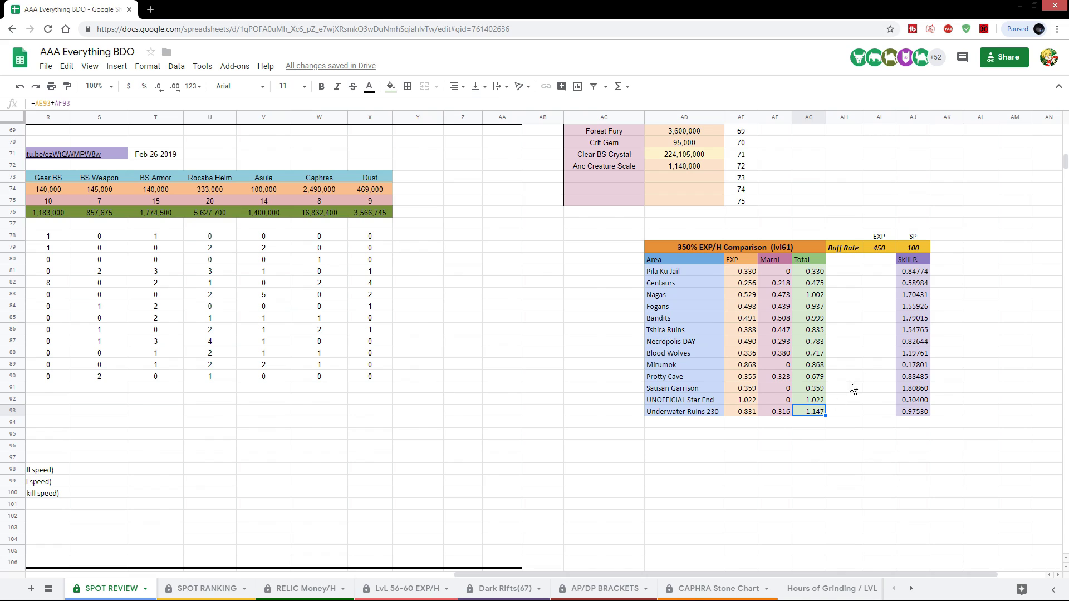
pyautogui.click(880, 251)
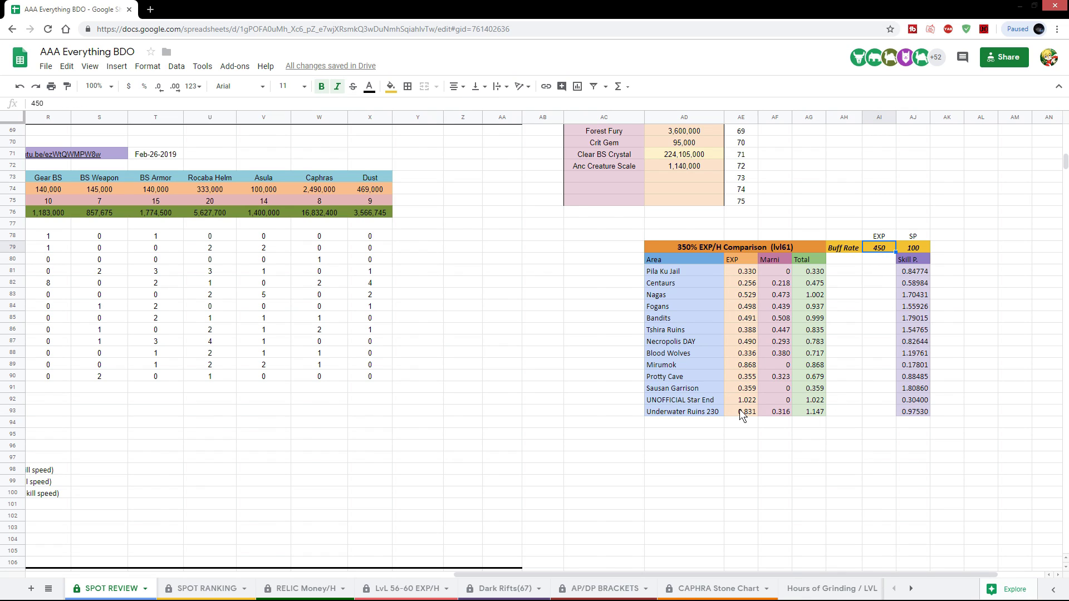
pyautogui.moveTo(742, 412); pyautogui.dragTo(743, 272)
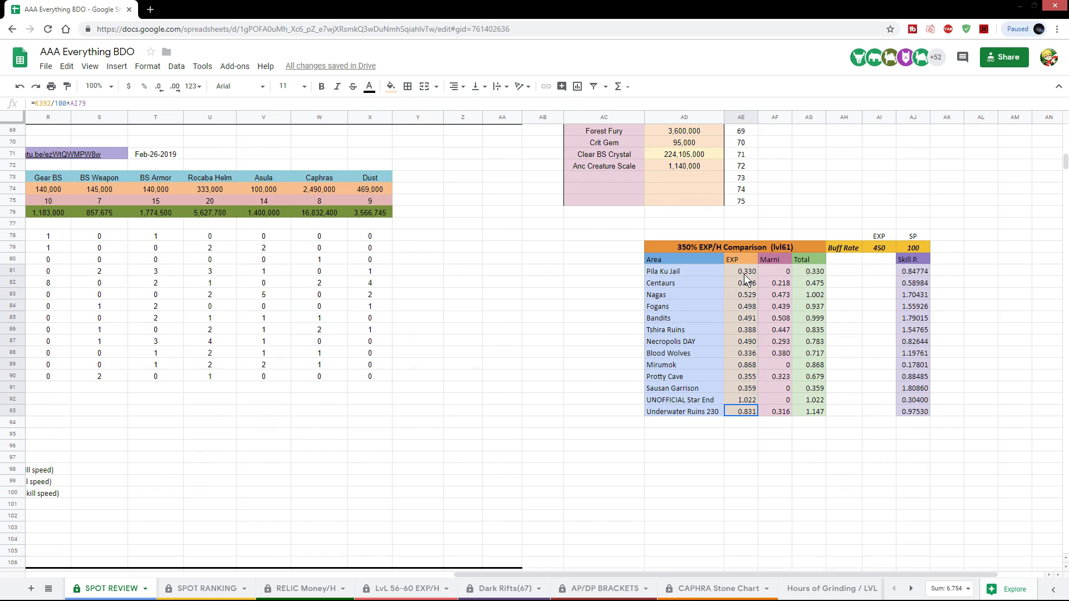
pyautogui.click(810, 415)
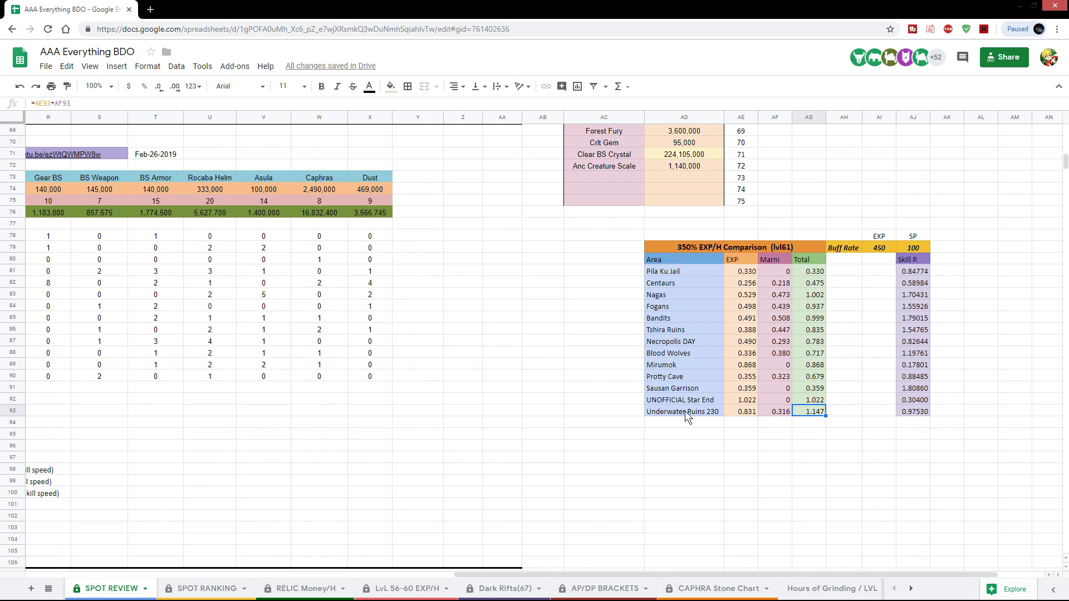
# Step: Compare the Underwater Ruins 230 row with the Total values of Nagas, Fogans and Bandits
pyautogui.moveTo(685, 411); pyautogui.dragTo(813, 413)
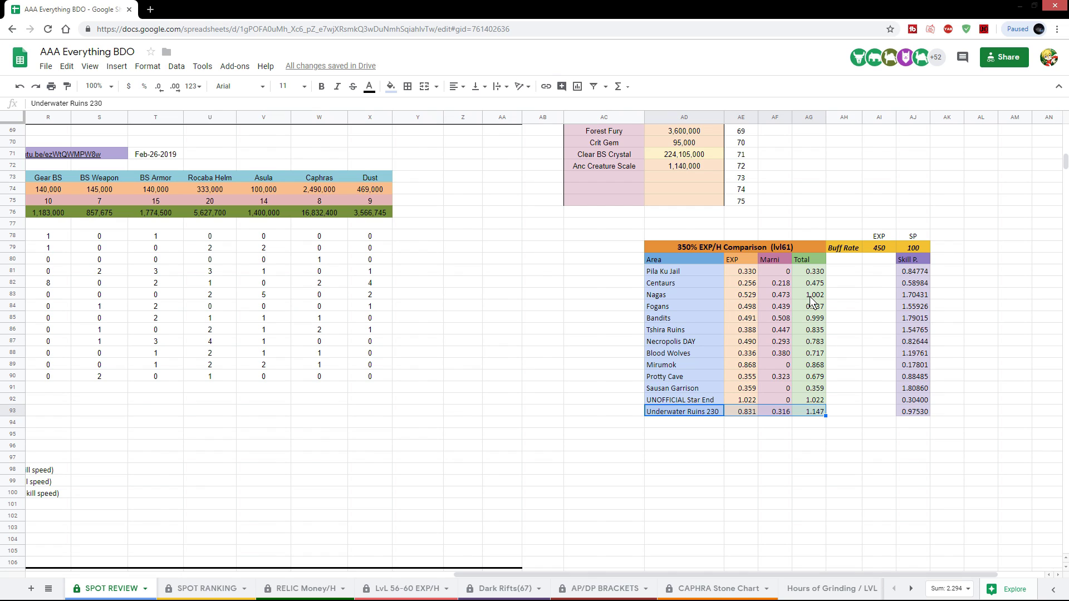
pyautogui.click(810, 297)
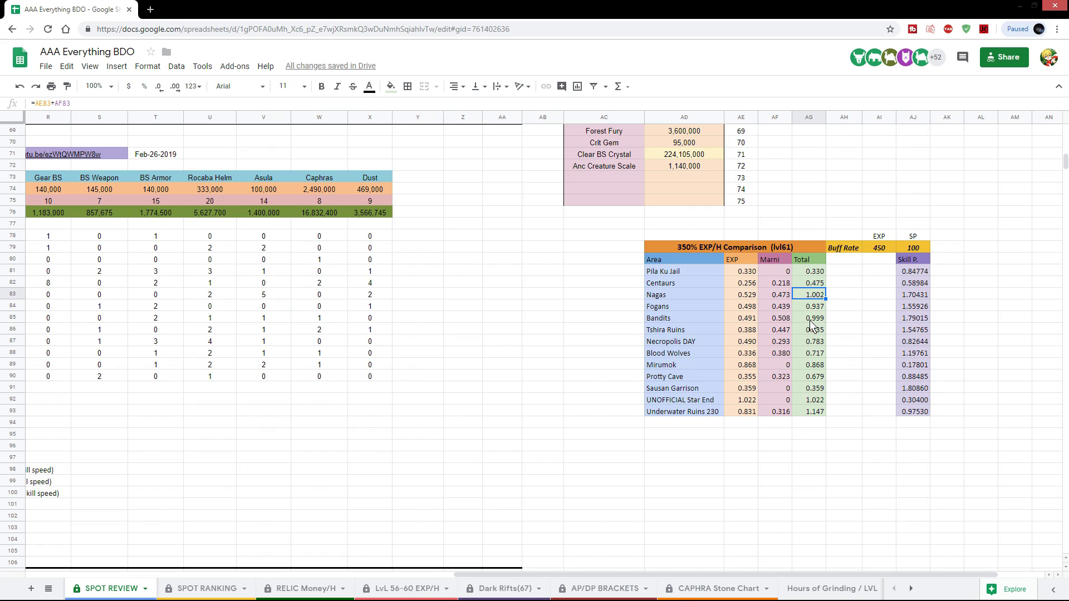
pyautogui.moveTo(812, 321); pyautogui.dragTo(823, 299)
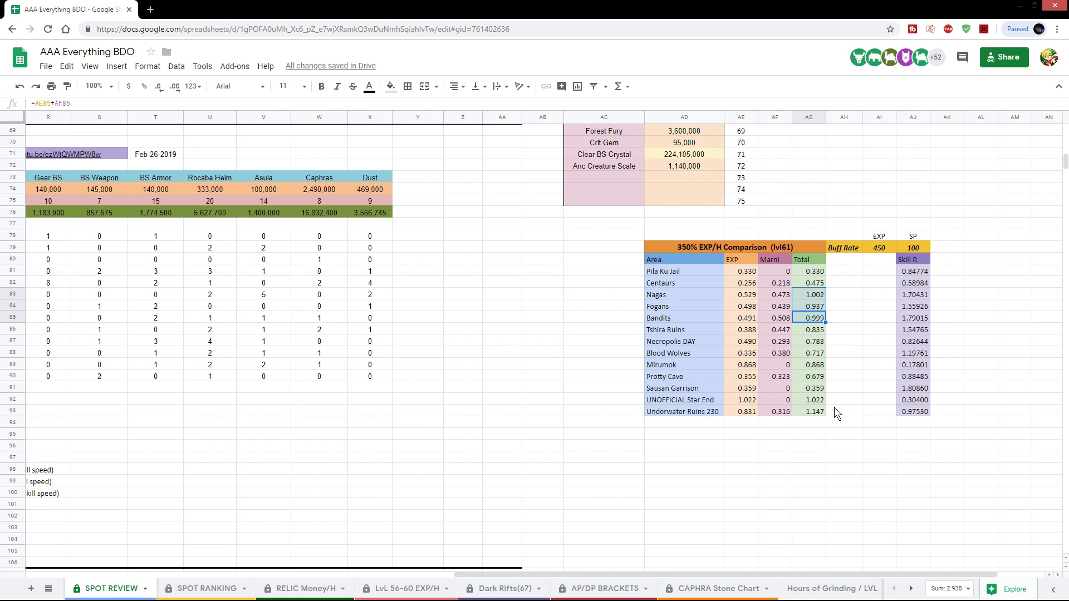
pyautogui.click(814, 412)
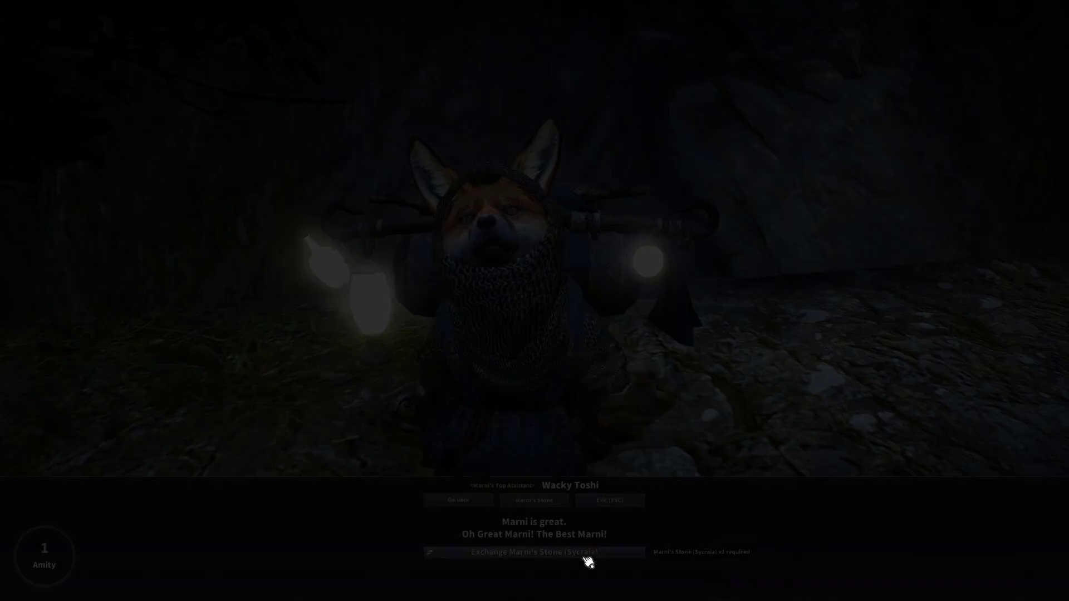
# Step: In Black Desert Online, exchange Marni's Stone with Wacky Toshi, leave the conversation and open the inventory
pyautogui.click(586, 557)
pyautogui.press('Escape')
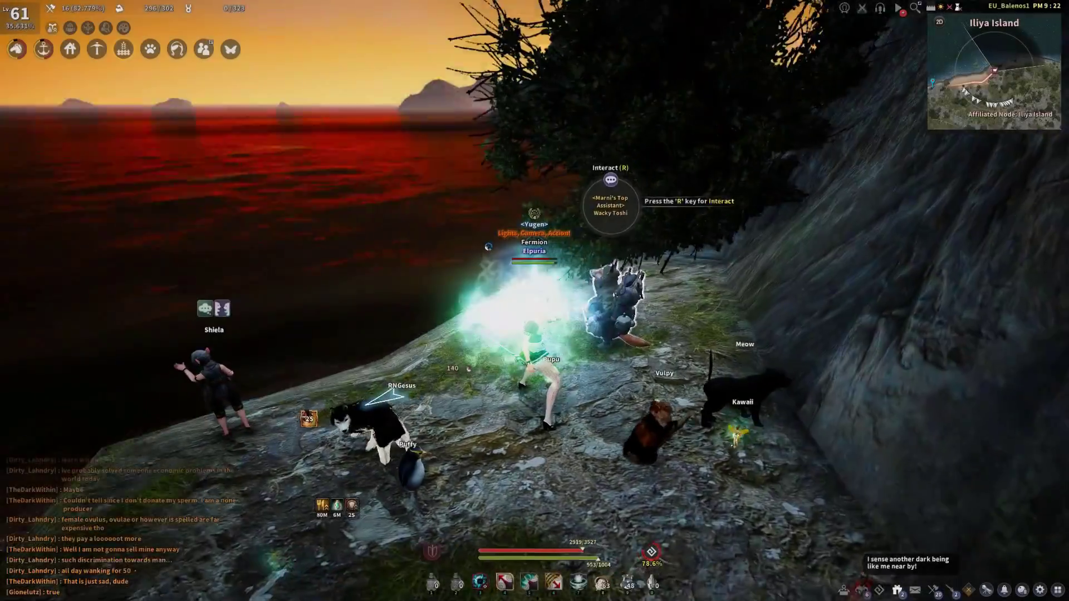
pyautogui.press('i')
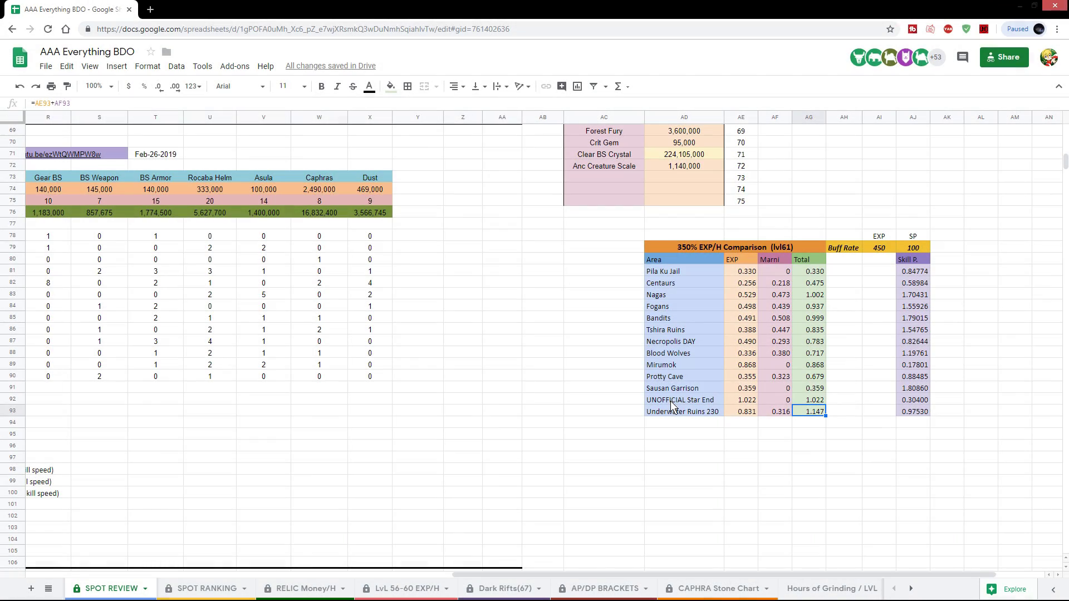
# Step: Back in the Google Sheets comparison table, highlight the UNOFFICIAL Star End row and inspect its Total cell
pyautogui.moveTo(672, 403); pyautogui.dragTo(828, 400)
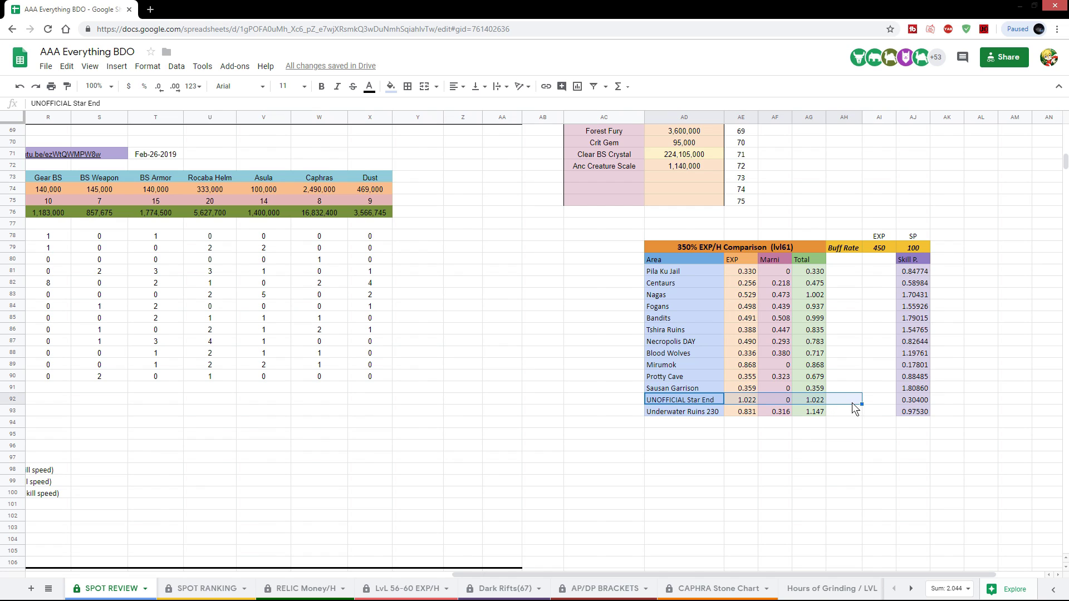
pyautogui.moveTo(877, 400); pyautogui.dragTo(680, 401)
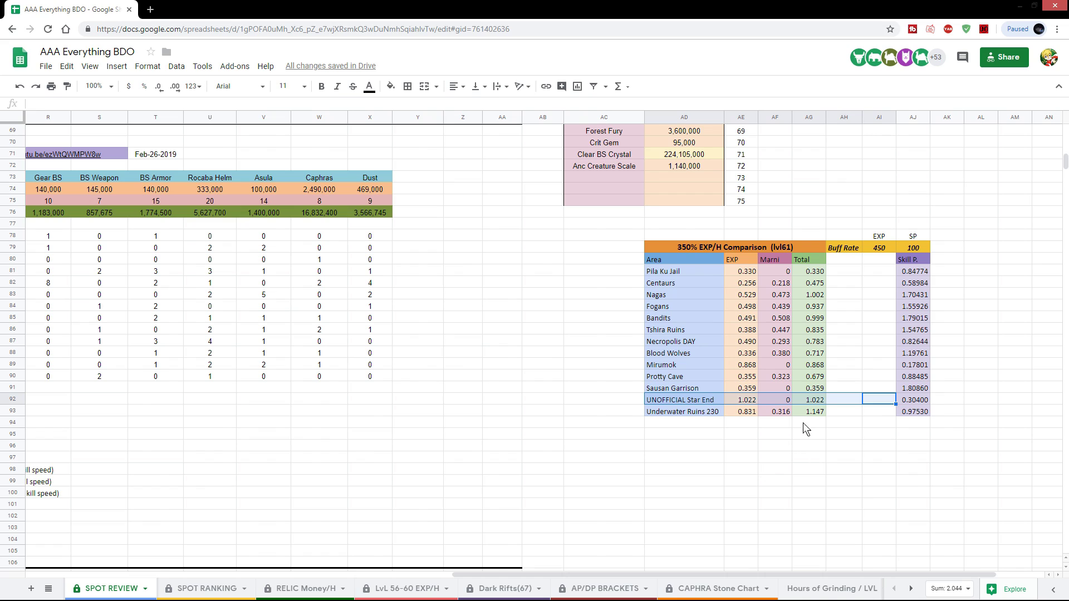
pyautogui.click(813, 401)
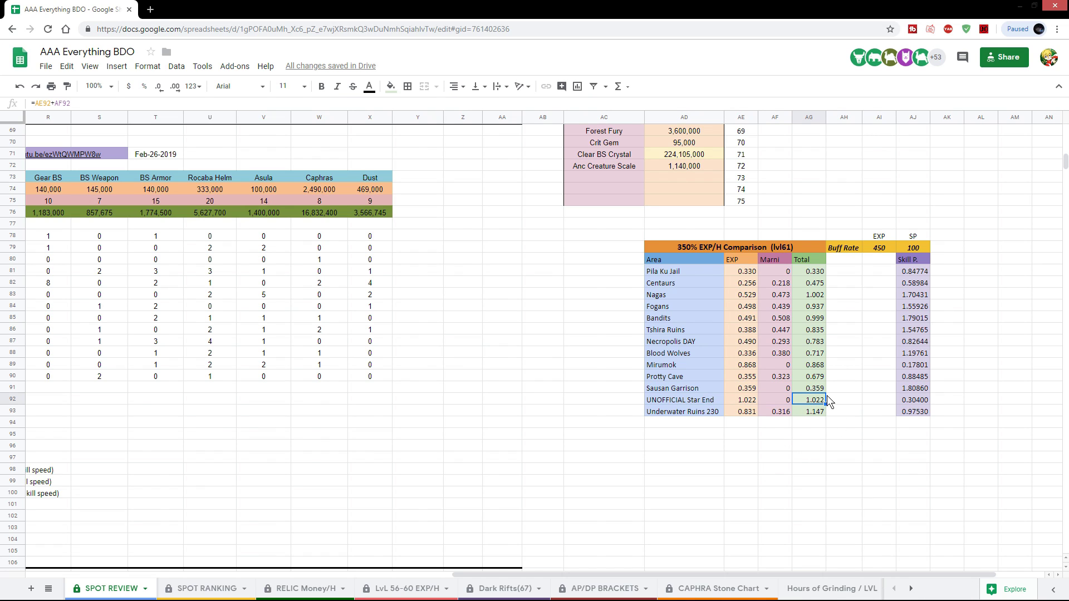
# Step: Compare the Total values of UNOFFICIAL Star End, Nagas and Underwater Ruins 230 in the EXP/H comparison table
pyautogui.click(835, 402)
pyautogui.press('Left')
pyautogui.press('Left')
pyautogui.press('Left')
pyautogui.press('Left')
pyautogui.click(814, 406)
pyautogui.click(815, 296)
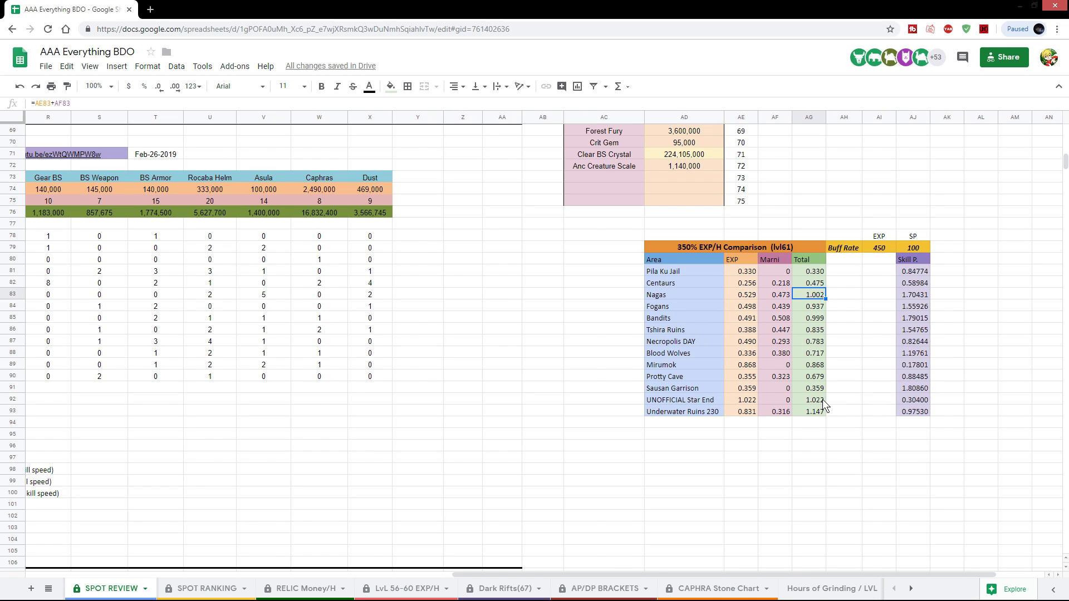
pyautogui.click(824, 401)
pyautogui.click(816, 413)
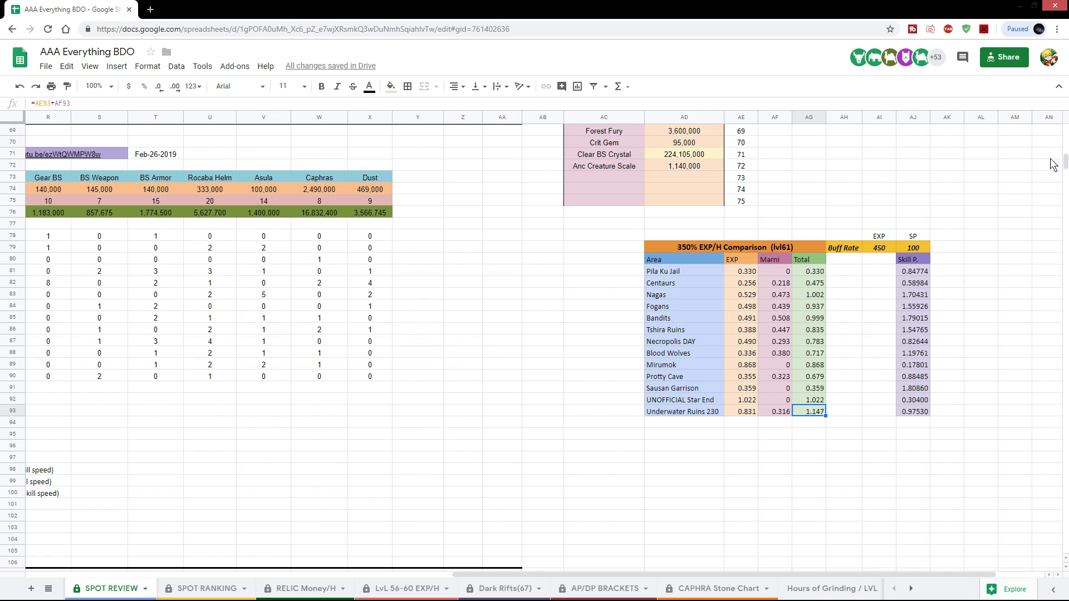
# Step: Go to the Underwater Ruins Upper Zone section and highlight the lvl 62 Wizard run block with its EXP, SP and TIME data
pyautogui.moveTo(1064, 165); pyautogui.dragTo(1053, 279)
pyautogui.moveTo(632, 573); pyautogui.dragTo(204, 573)
pyautogui.scroll(-10, 204, 431)
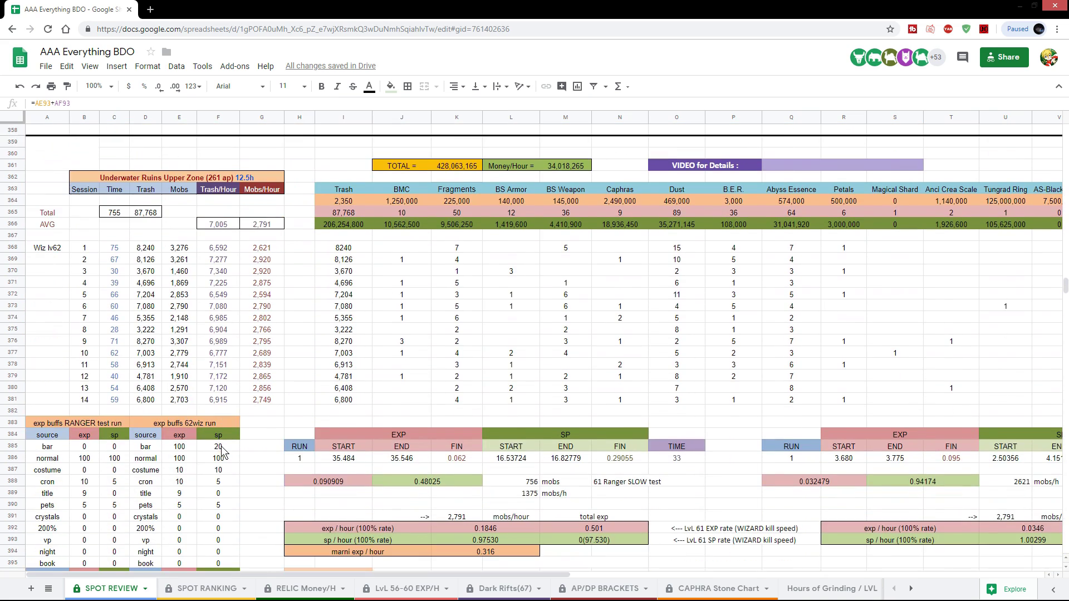
pyautogui.scroll(1, 227, 423)
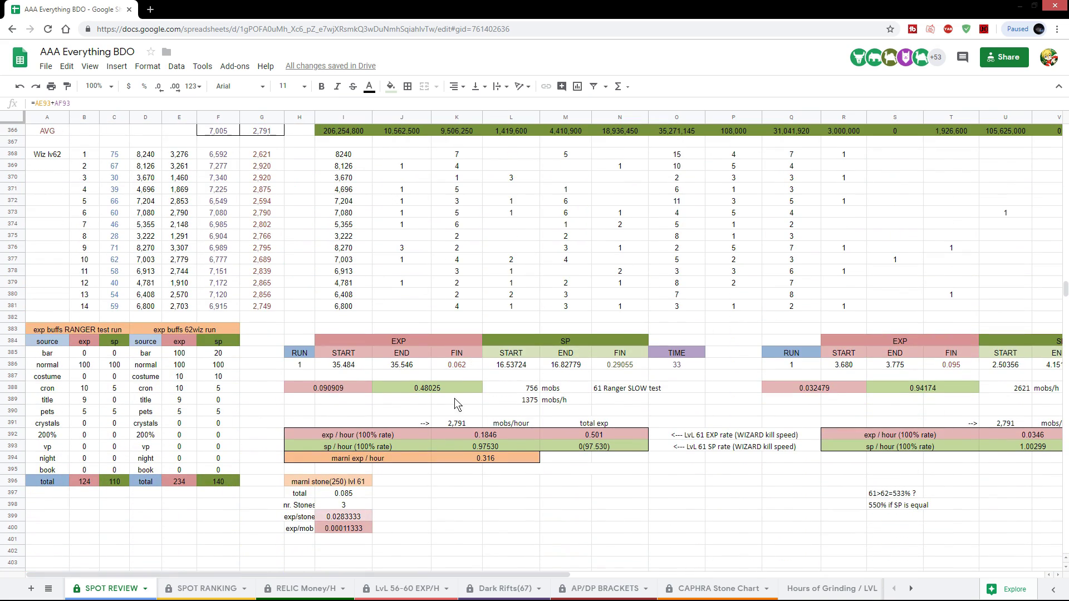
pyautogui.scroll(-1, 422, 425)
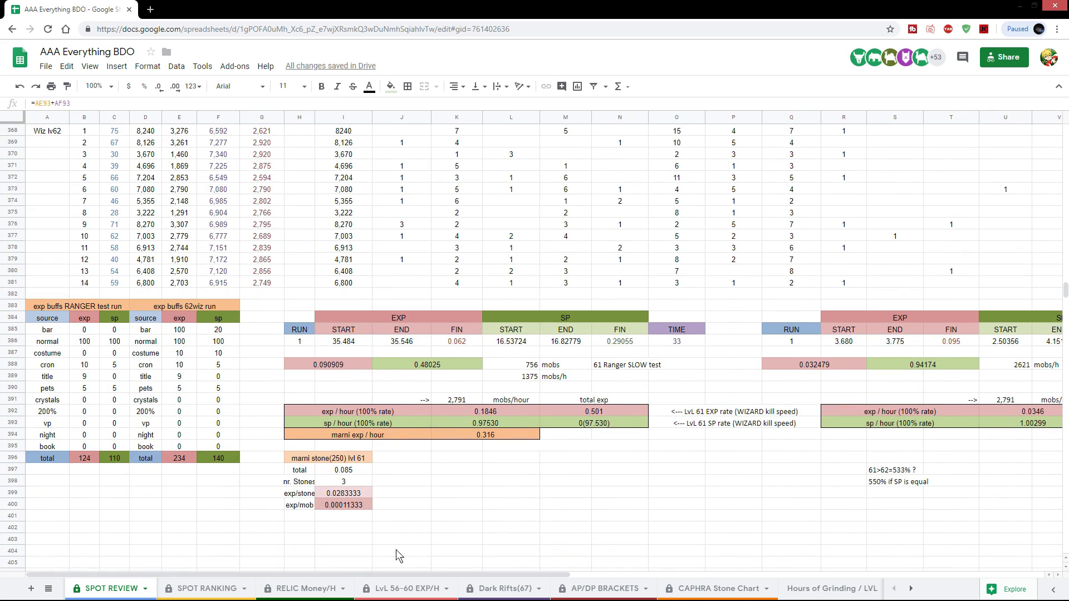
pyautogui.moveTo(397, 574); pyautogui.dragTo(571, 574)
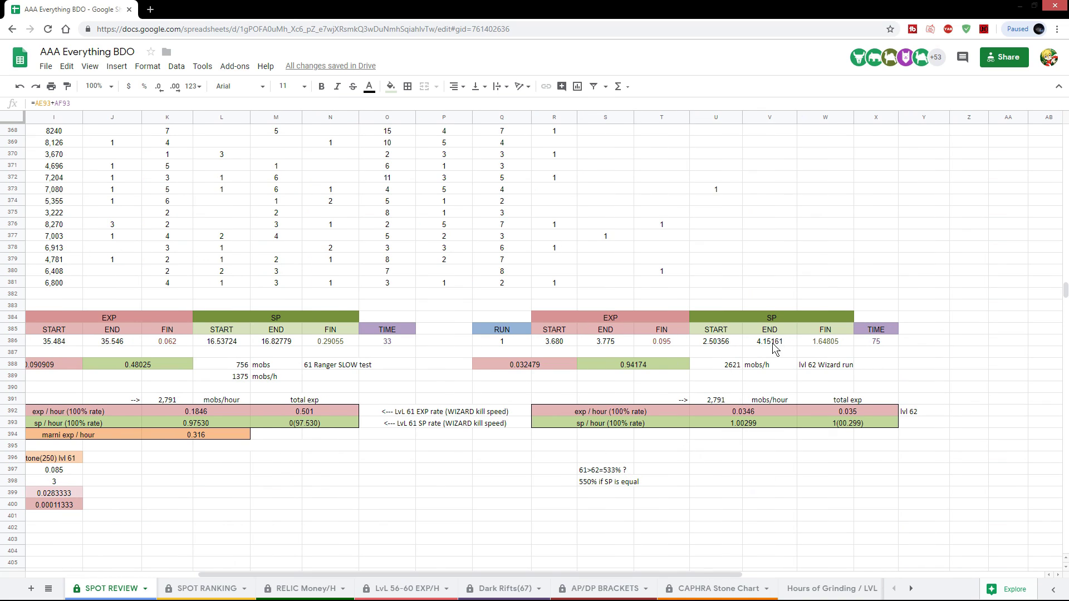
pyautogui.moveTo(887, 309); pyautogui.dragTo(506, 373)
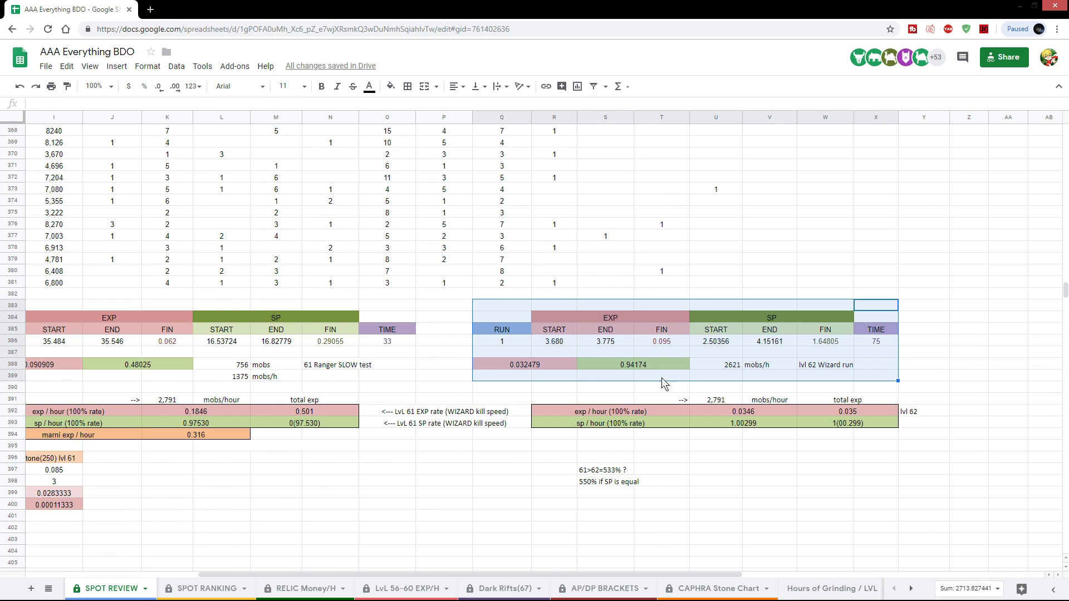
# Step: Inspect the lvl 62 Wizard run's EXP and SP rate formulas in row 388, its mobs per hour and its TIME value
pyautogui.click(539, 363)
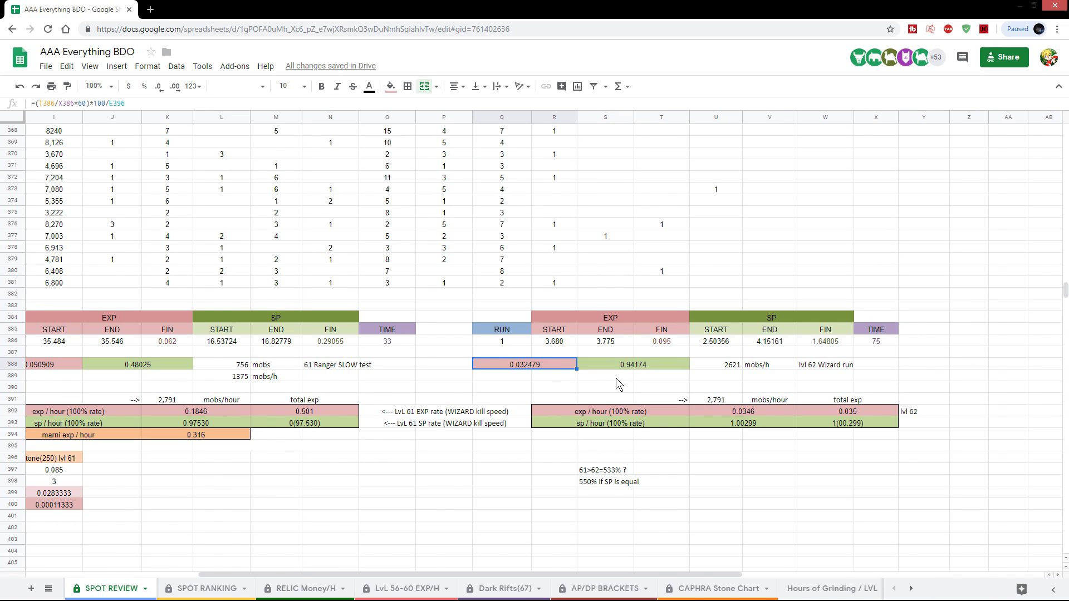
pyautogui.click(628, 369)
pyautogui.click(540, 362)
pyautogui.click(612, 368)
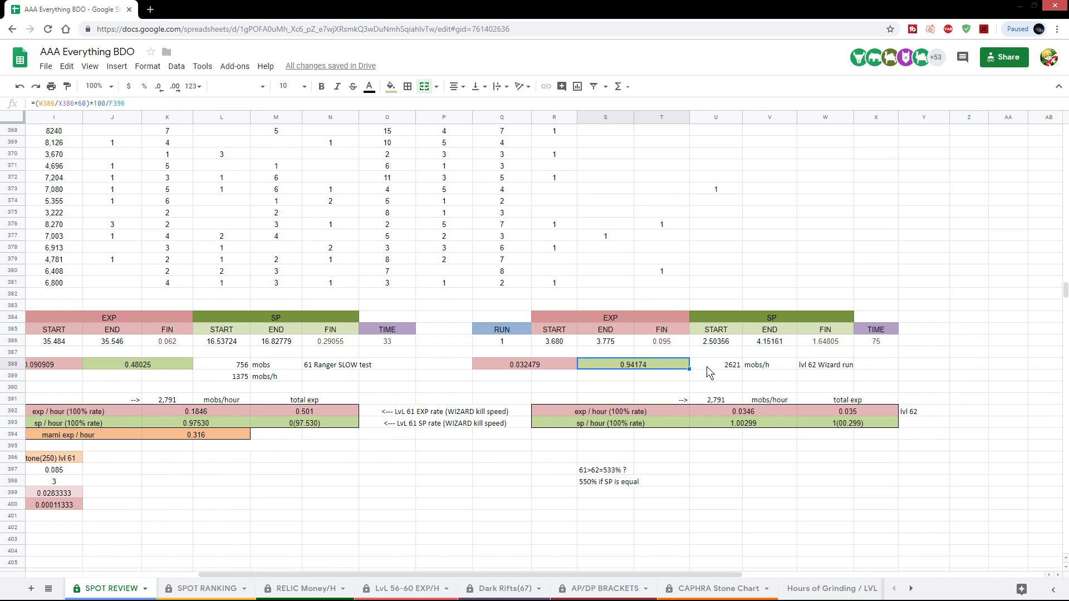
pyautogui.click(710, 369)
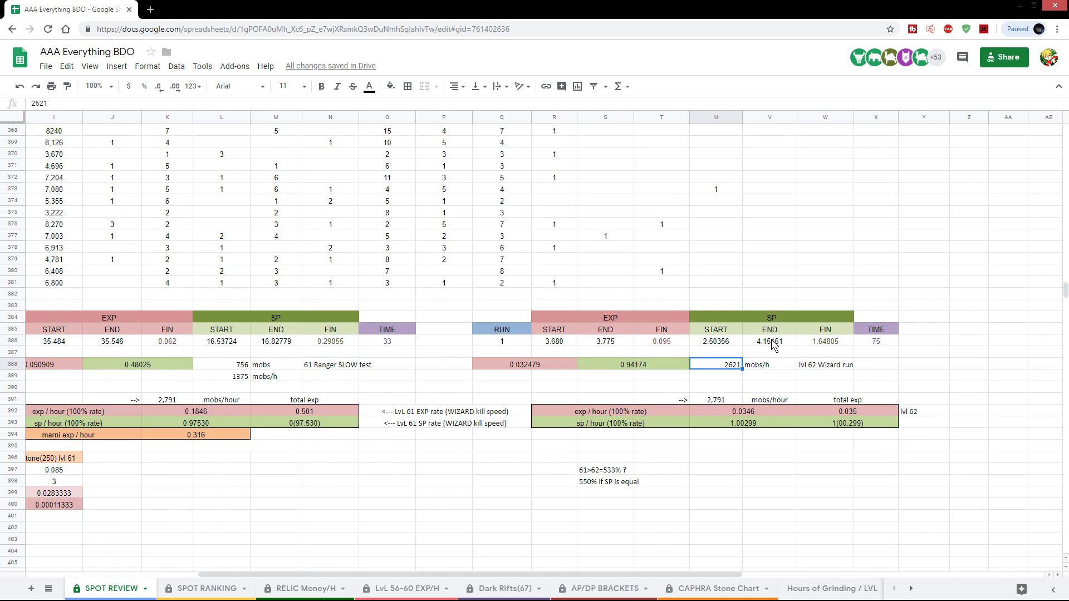
pyautogui.click(891, 344)
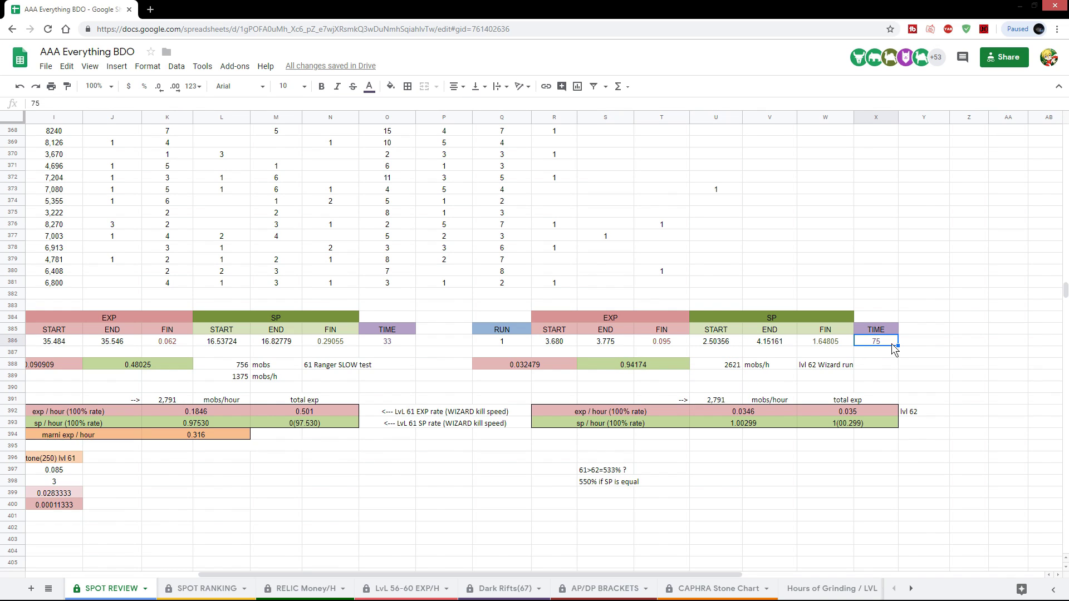
pyautogui.click(717, 389)
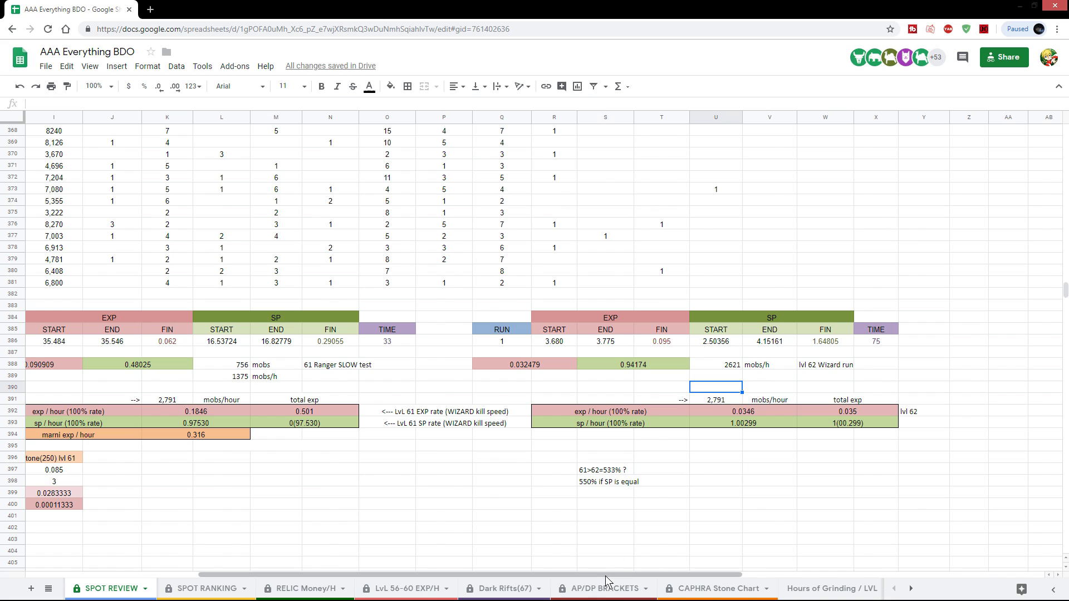
# Step: Highlight the lvl 62 hourly rate table and the 61 Ranger test's hourly rate table in turn
pyautogui.moveTo(608, 582); pyautogui.dragTo(544, 583)
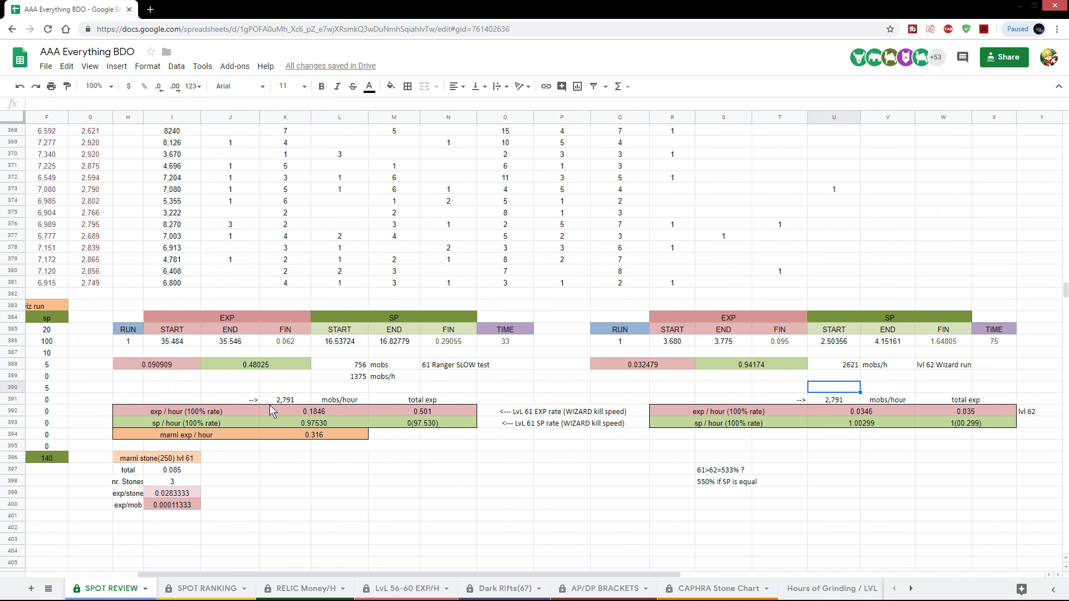
pyautogui.click(609, 450)
pyautogui.moveTo(928, 445); pyautogui.dragTo(757, 403)
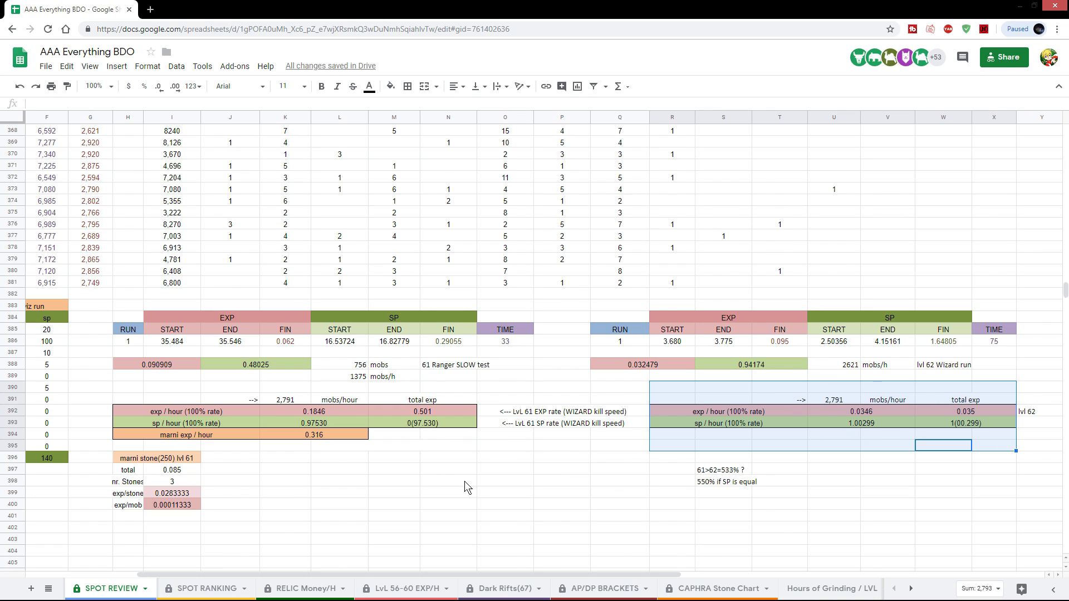
pyautogui.moveTo(468, 470); pyautogui.dragTo(128, 375)
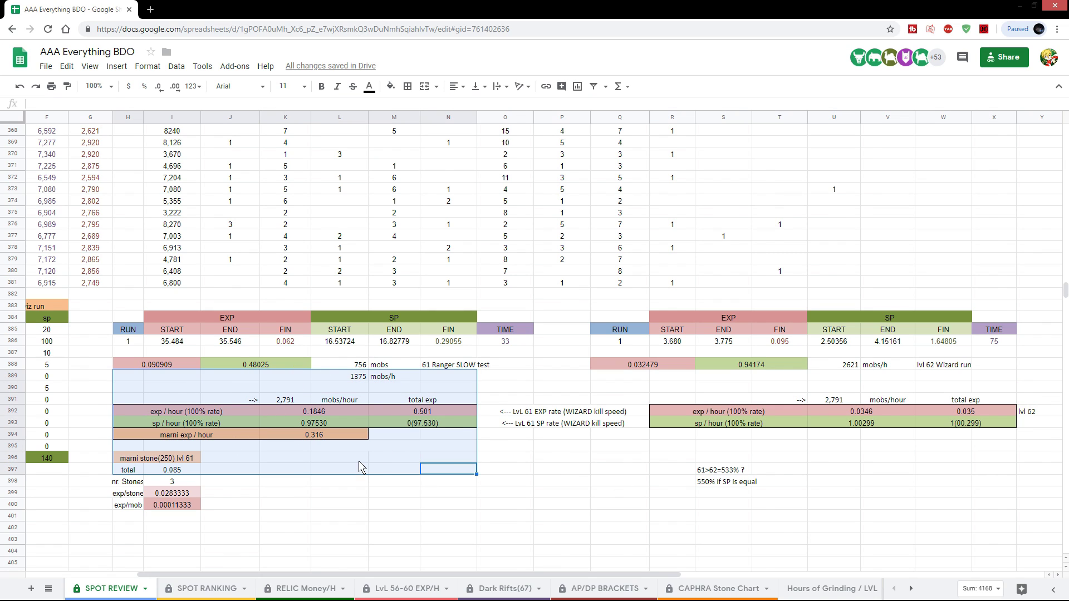
# Step: Compare the sp / hour (100% rate) cells of the lvl 62 Wizard run and the 61 Ranger test
pyautogui.click(868, 426)
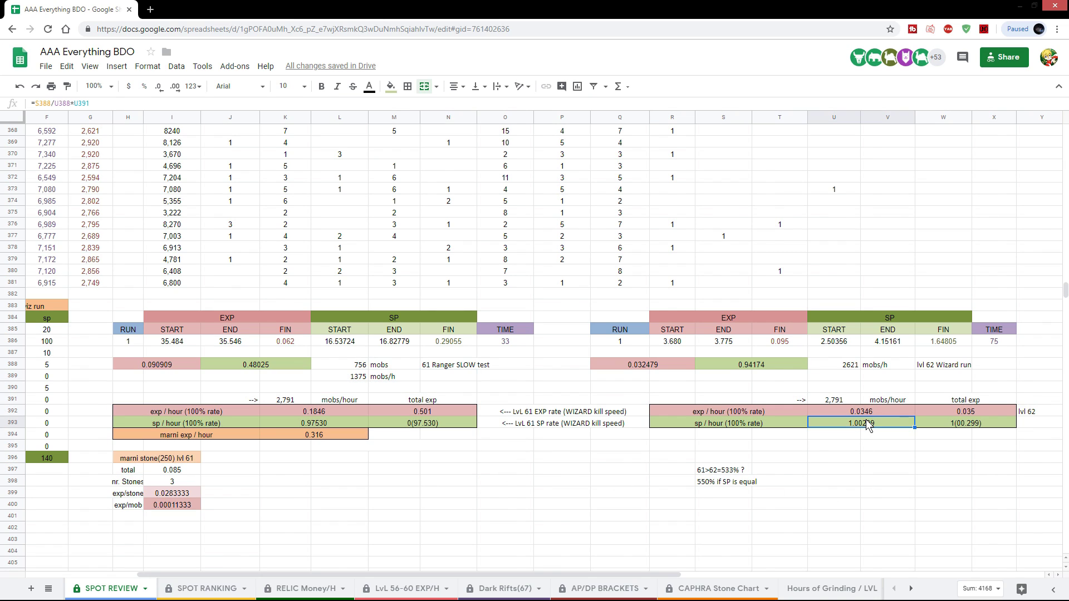
pyautogui.click(300, 424)
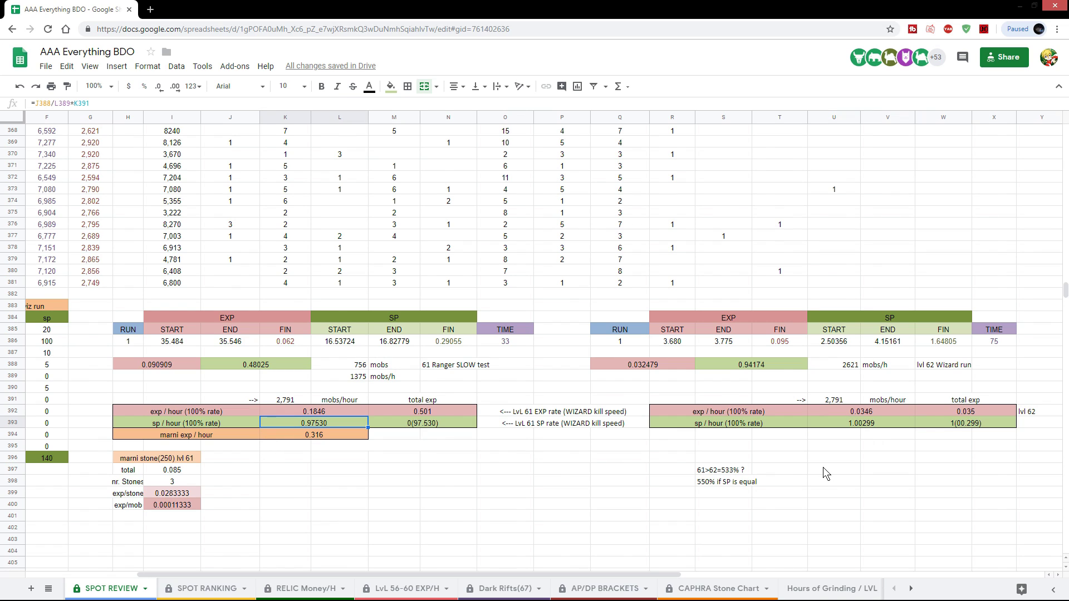
pyautogui.click(858, 425)
pyautogui.click(305, 424)
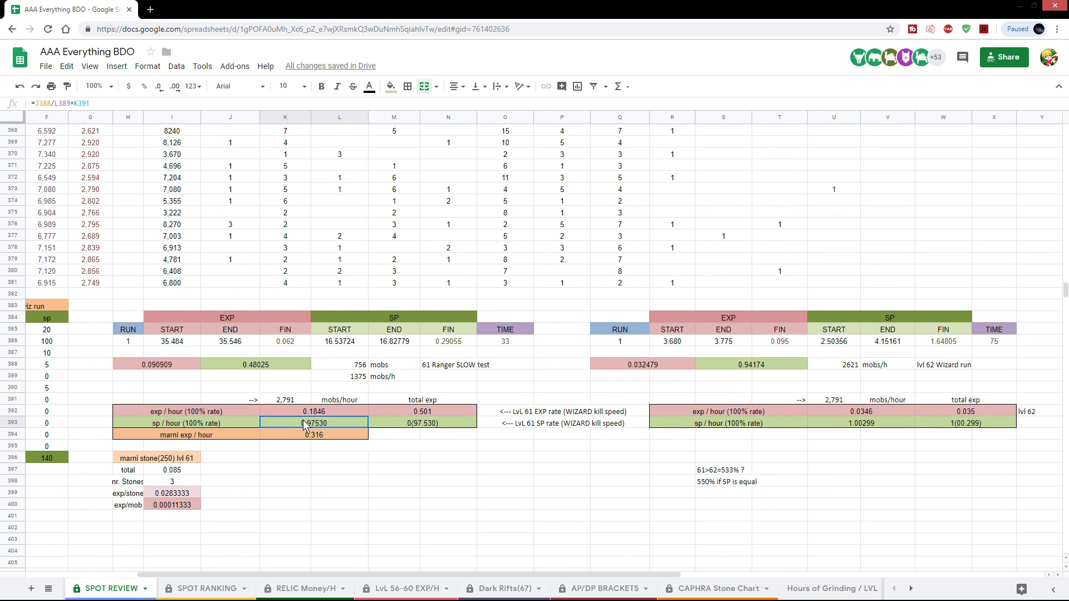
pyautogui.click(838, 427)
pyautogui.click(331, 424)
pyautogui.click(861, 427)
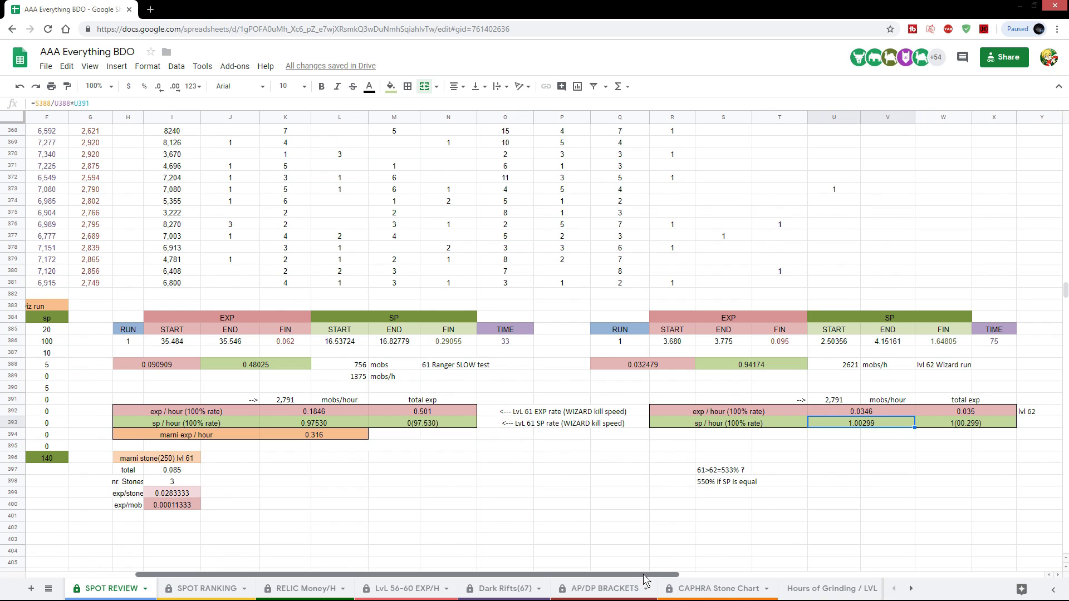
# Step: Compare the TIME values of both test runs and check the lvl 62 run's starting EXP
pyautogui.click(998, 343)
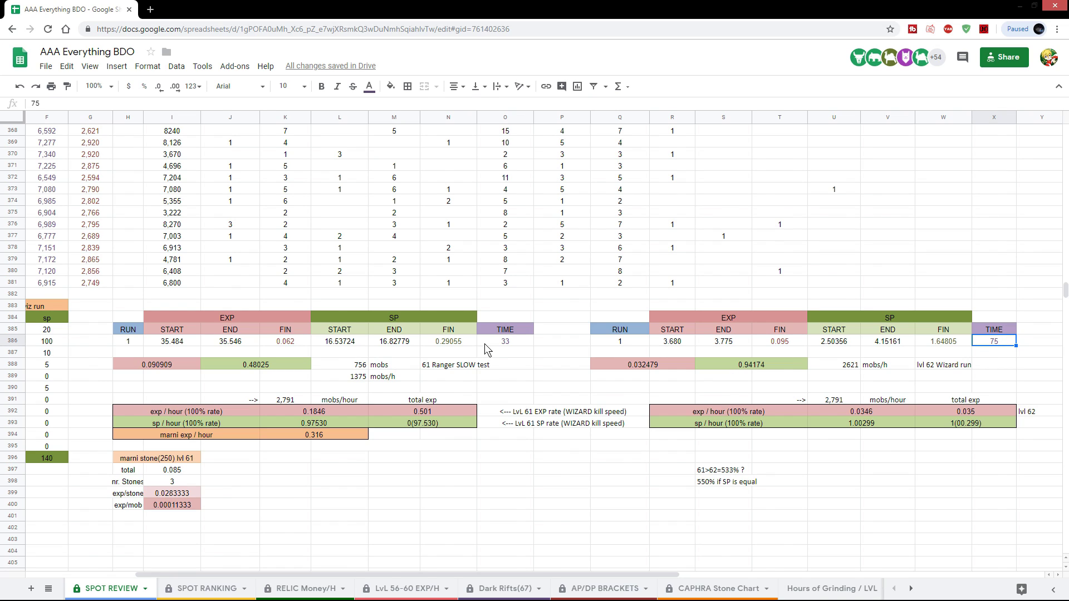
pyautogui.click(508, 340)
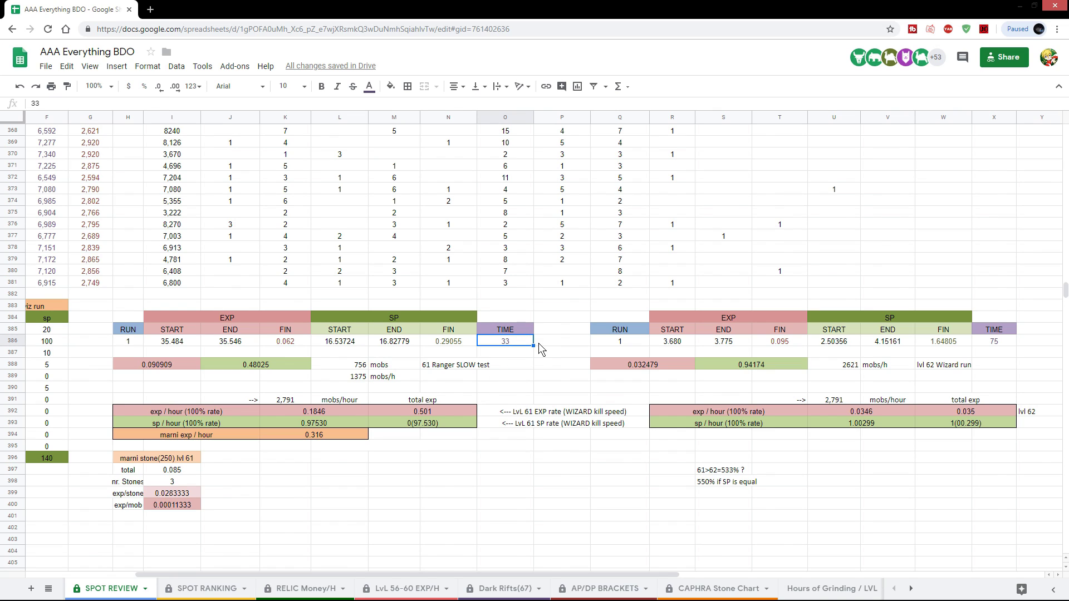
pyautogui.click(682, 342)
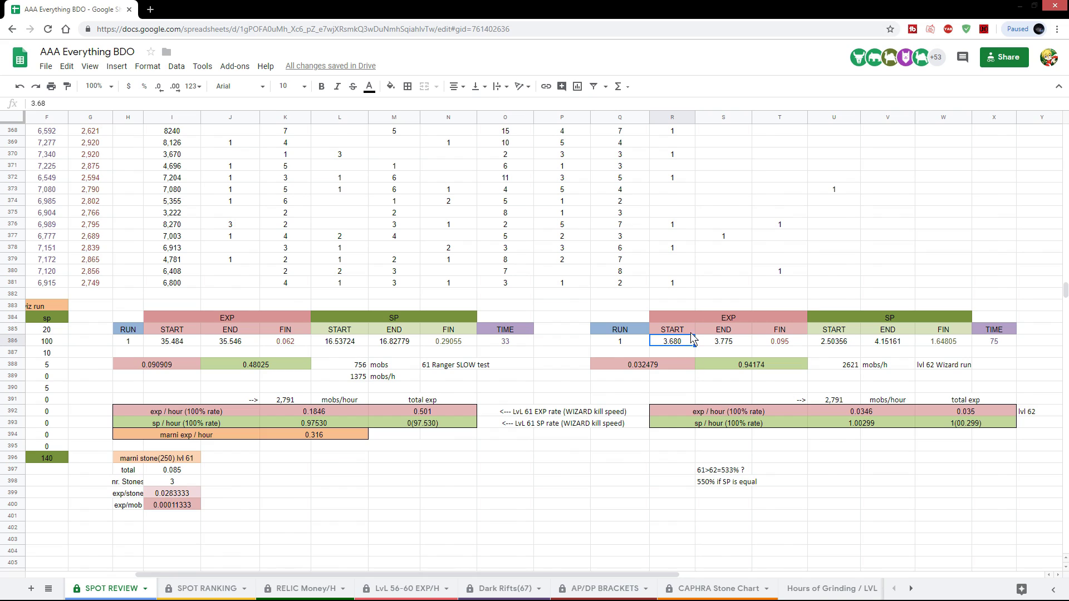
# Step: Compare the exp / hour (100% rate) cells of both runs and read the "550% if SP is equal" note
pyautogui.click(873, 415)
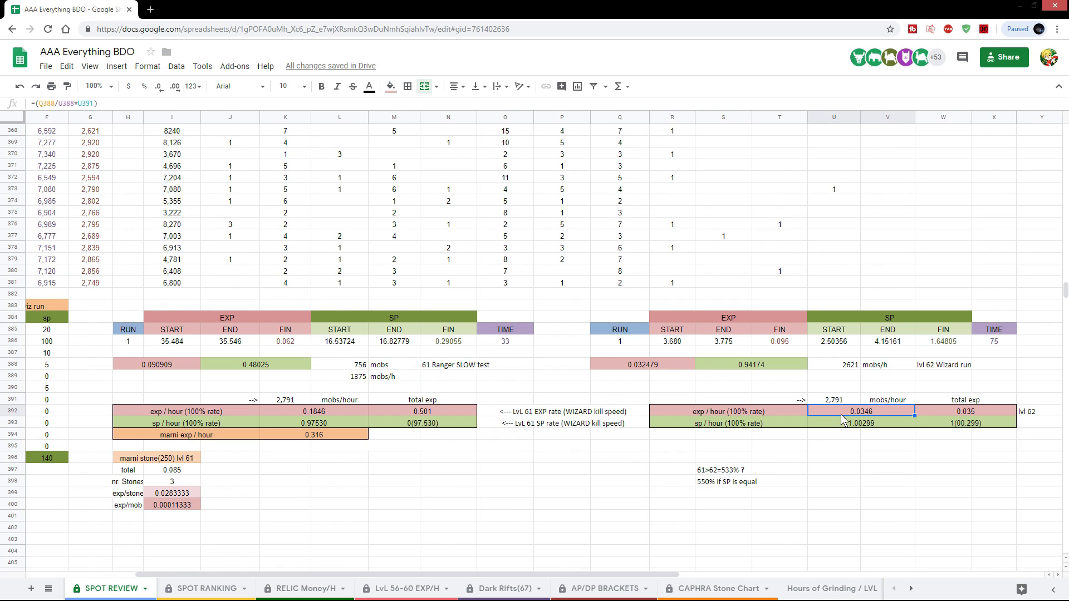
pyautogui.click(718, 486)
pyautogui.click(850, 416)
pyautogui.click(314, 418)
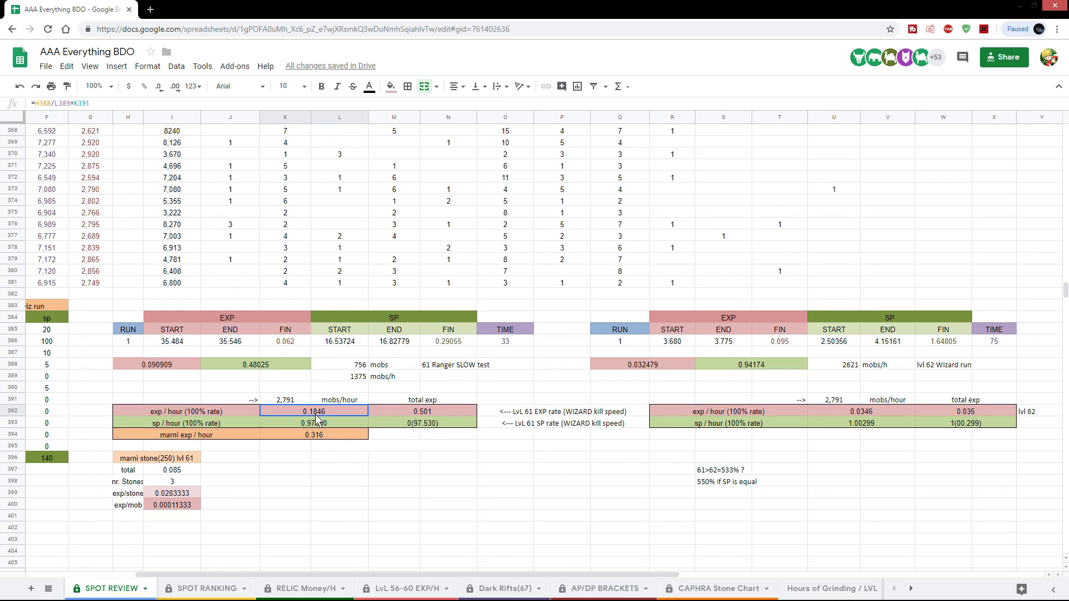
pyautogui.click(704, 493)
pyautogui.click(723, 482)
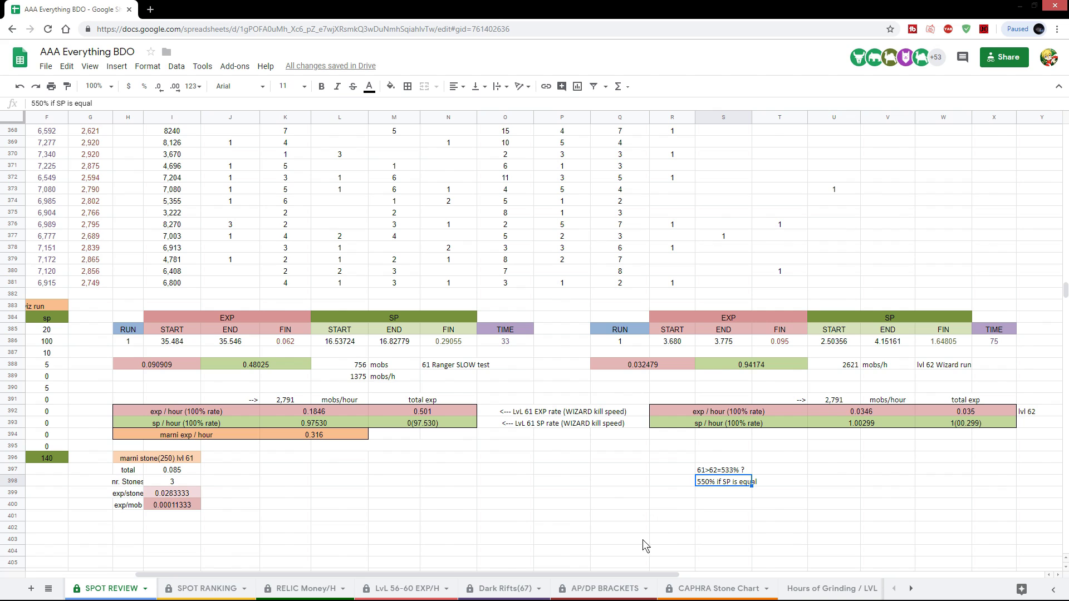
# Step: Open the exp / hour formula in the section above Underwater Ruins and highlight its multiplier of 5
pyautogui.moveTo(624, 572); pyautogui.dragTo(513, 574)
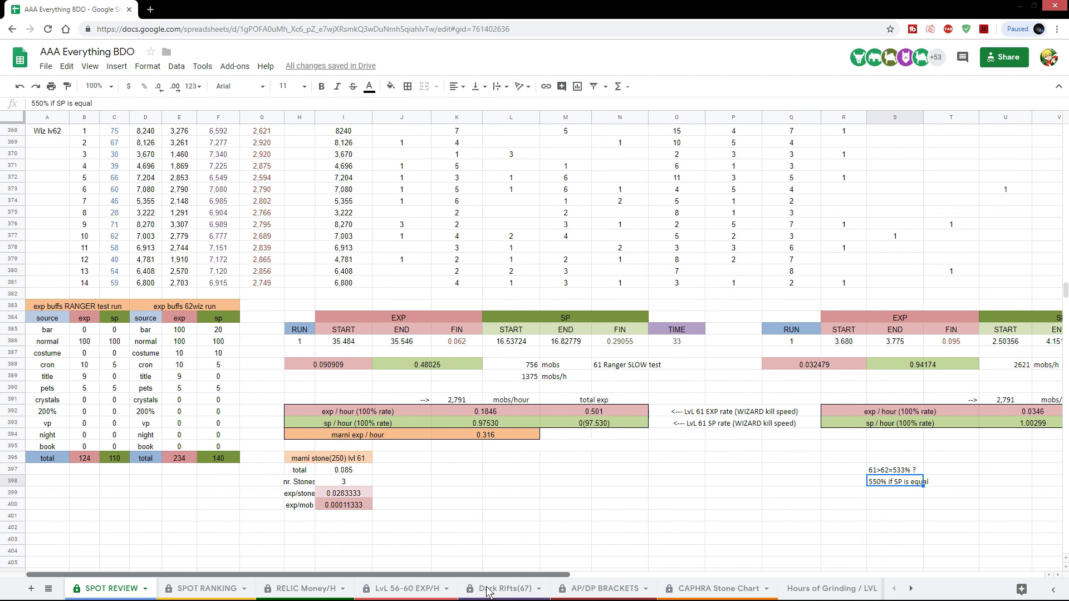
pyautogui.scroll(8, 533, 509)
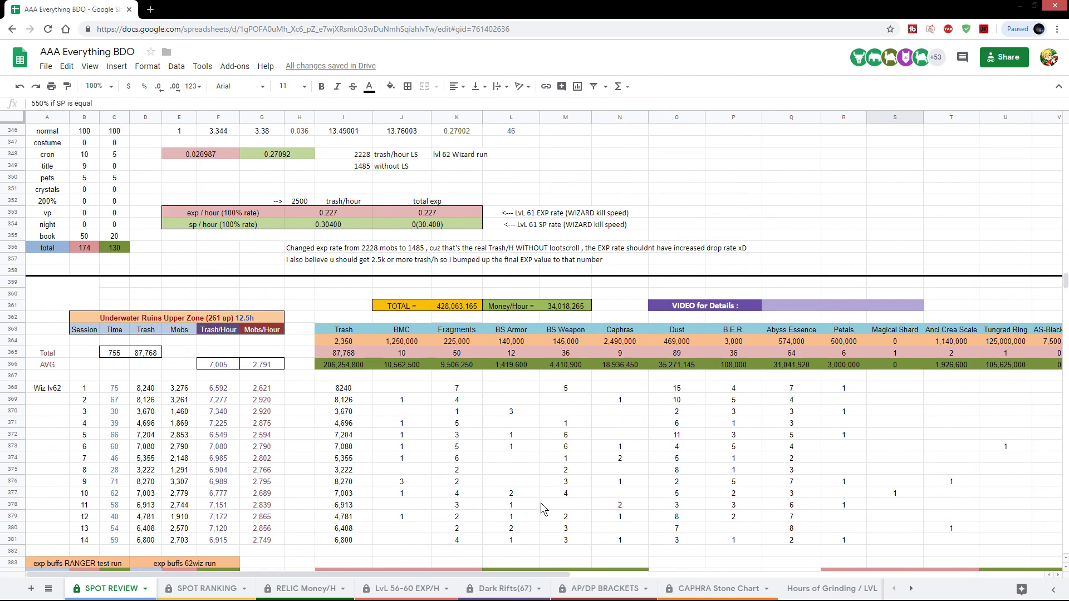
pyautogui.doubleClick(352, 388)
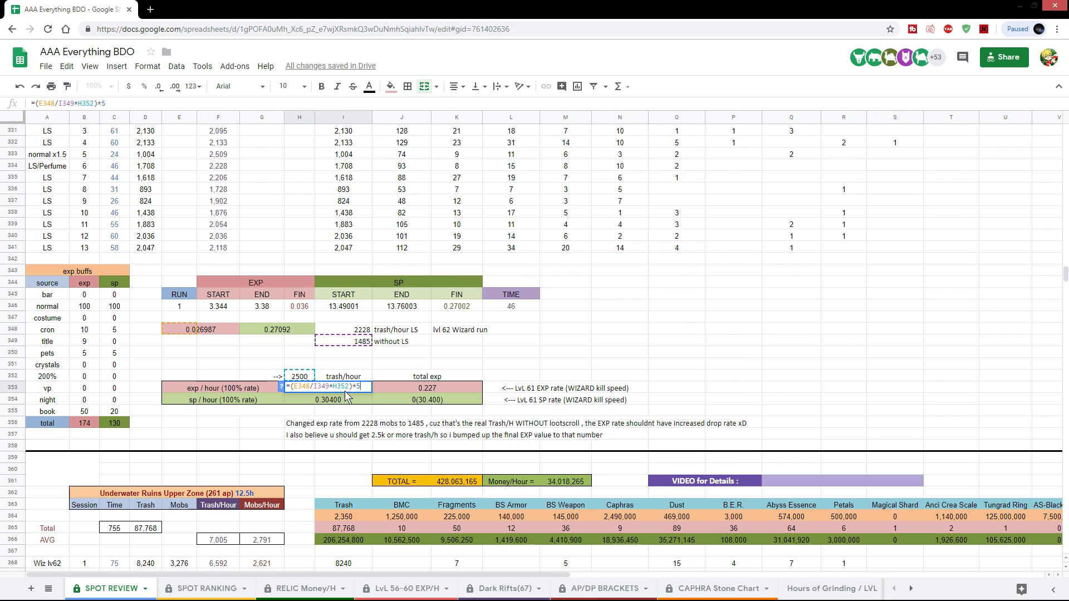
pyautogui.doubleClick(359, 387)
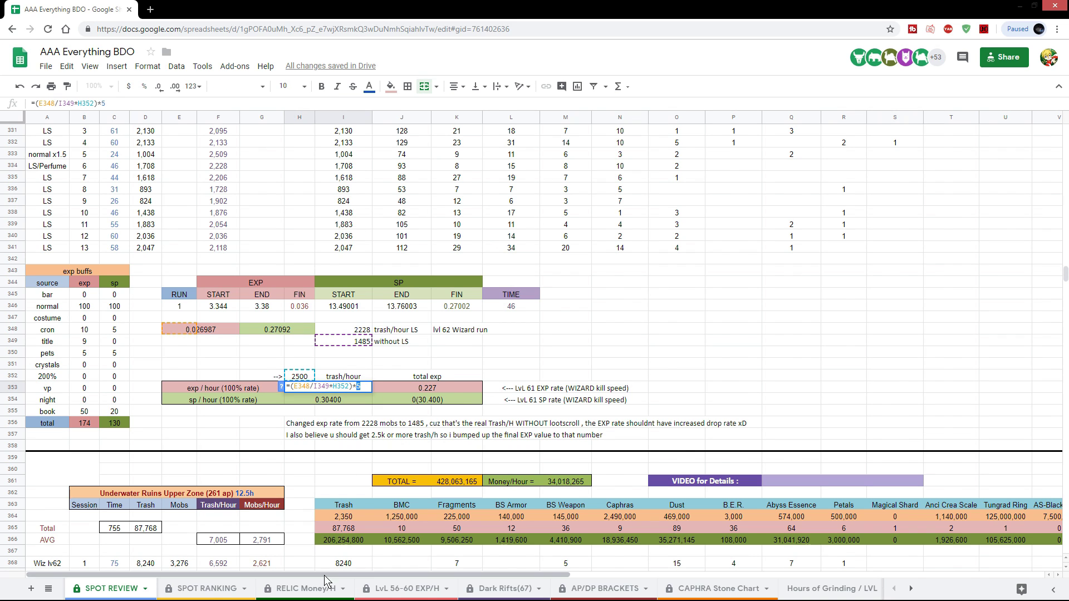
# Step: Consult the EXP required per level chart on the AP/DP BRACKETS sheet, then return to the SPOT REVIEW sheet
pyautogui.click(600, 594)
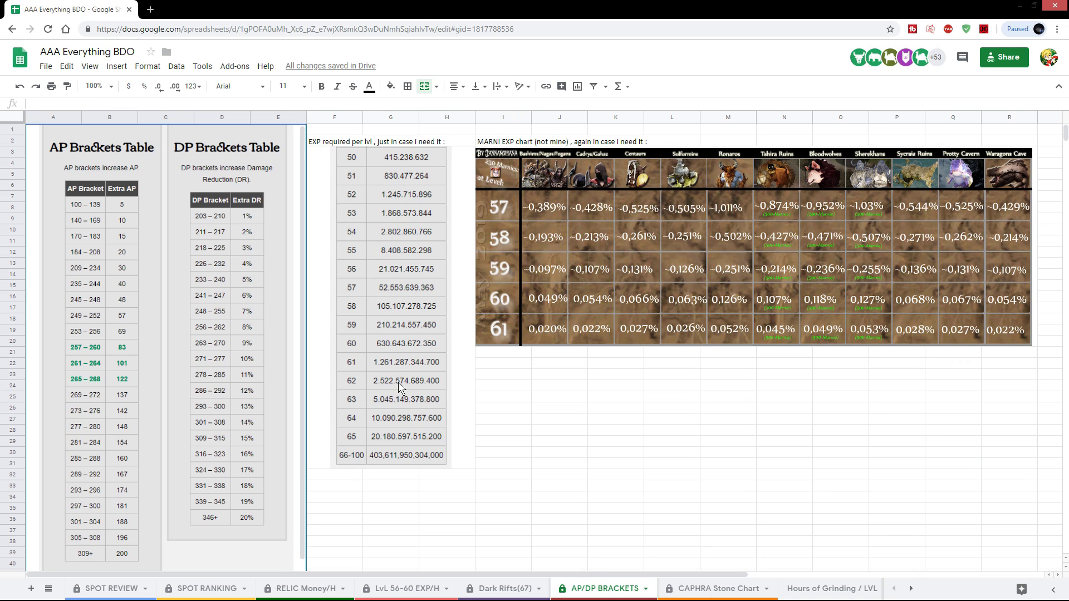
pyautogui.click(377, 381)
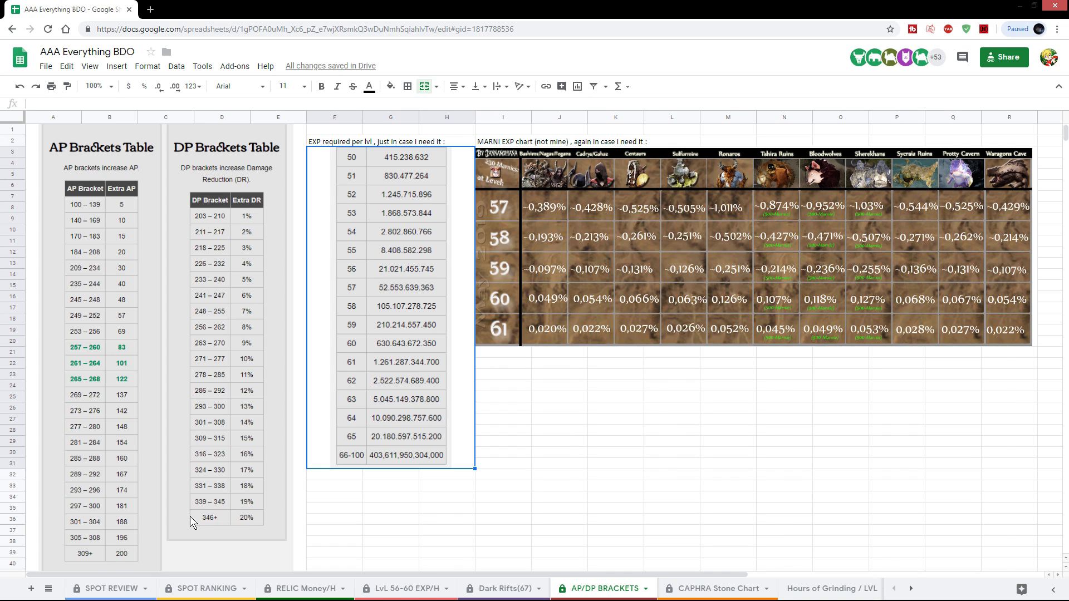
pyautogui.click(103, 589)
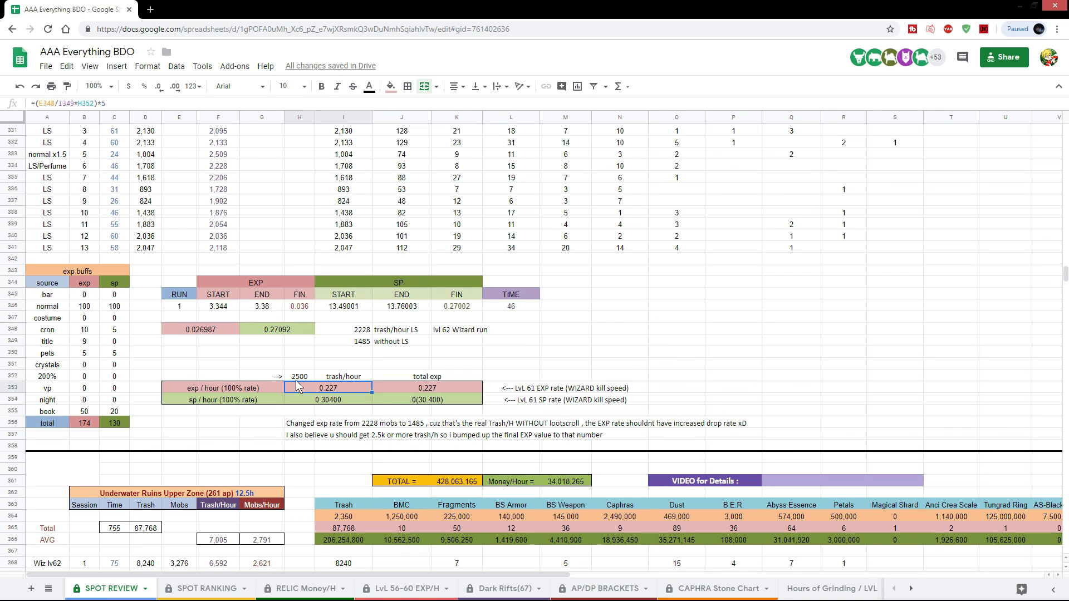
# Step: Re-examine the multiplier in the exp / hour formula beside the 2500 trash/hour estimate and leave the cell unedited
pyautogui.doubleClick(349, 387)
pyautogui.click(361, 387)
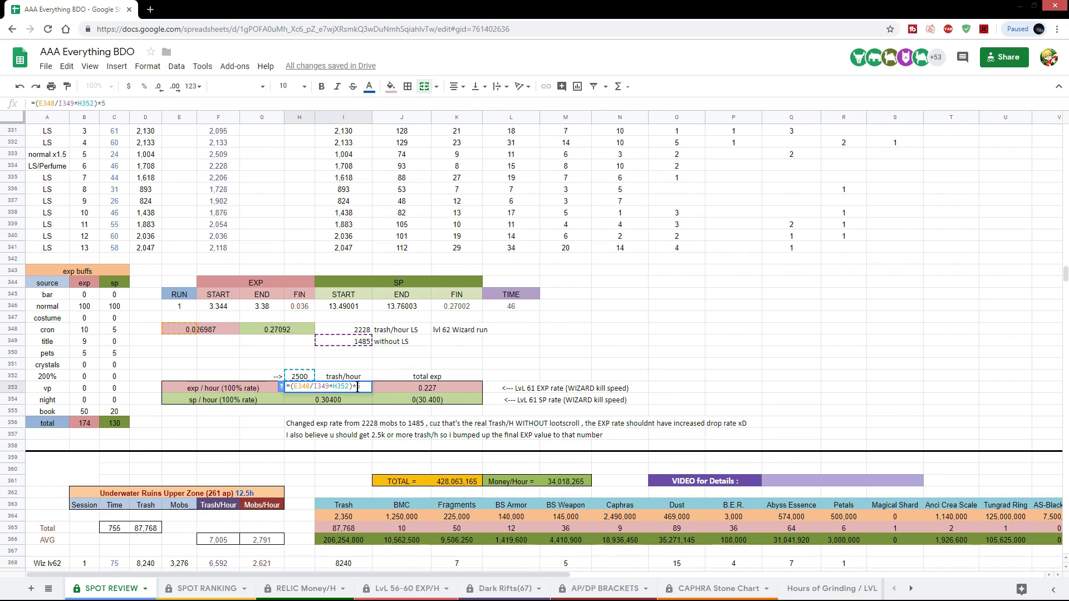
pyautogui.press('Escape')
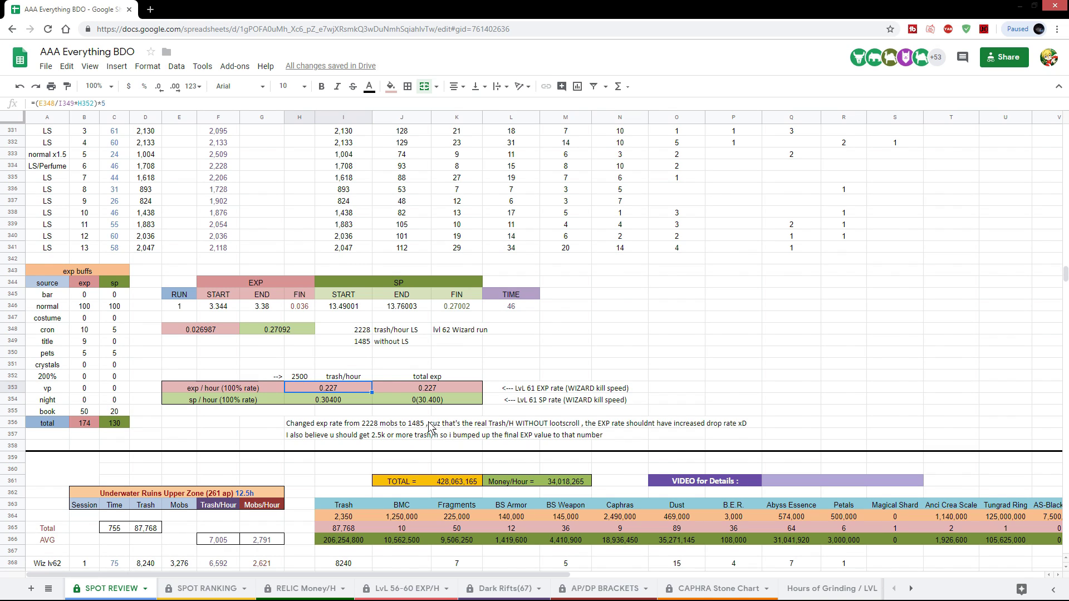
pyautogui.click(471, 448)
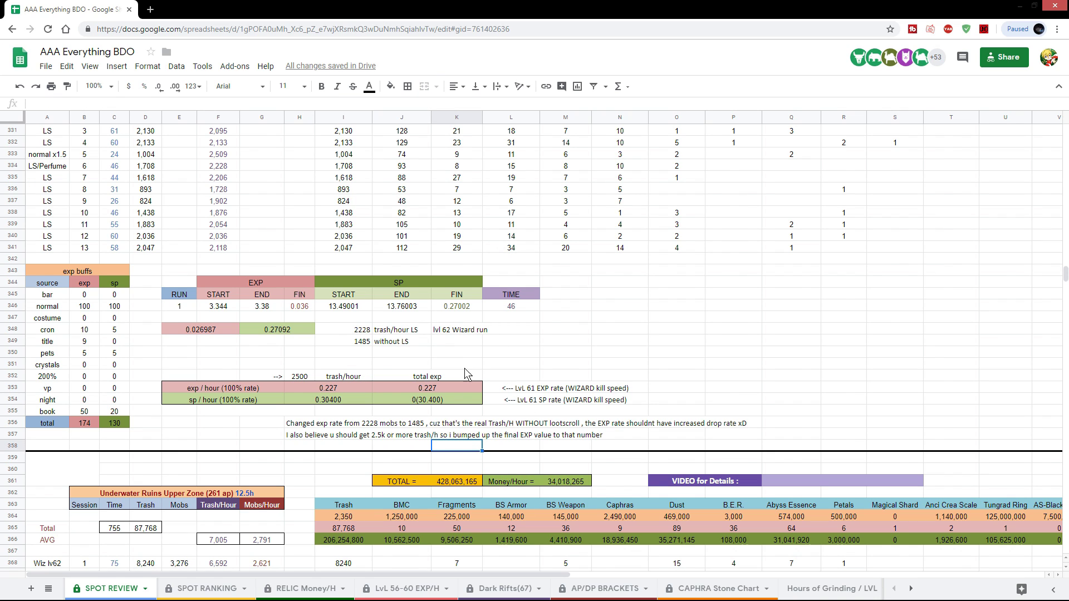
# Step: Switch to the SPOT RANKING sheet and highlight the whole Underwater Ruins Upper Lvl block
pyautogui.scroll(-10, 511, 393)
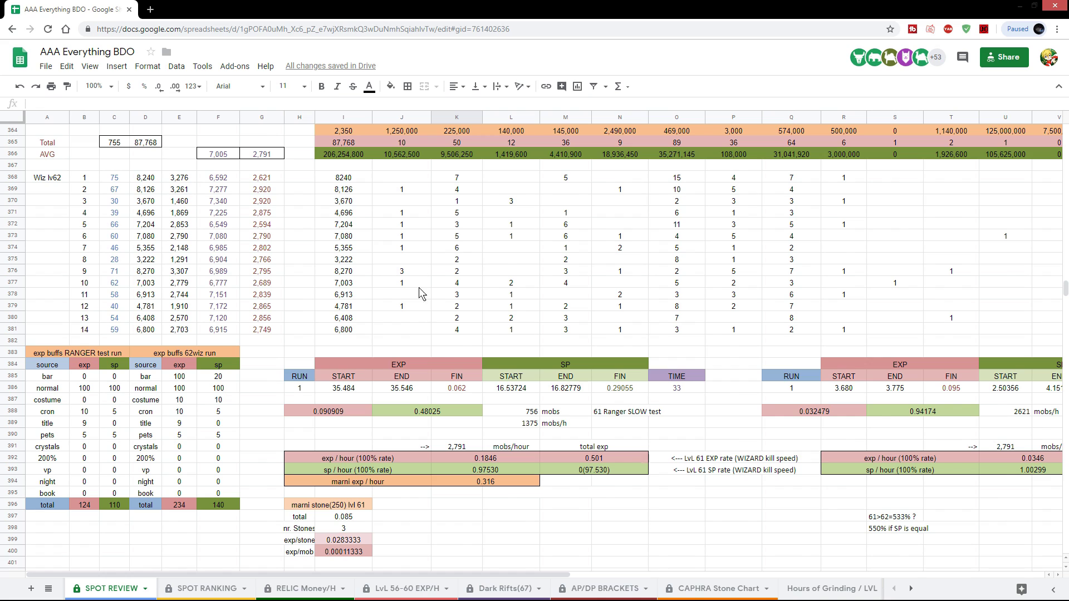
pyautogui.click(212, 589)
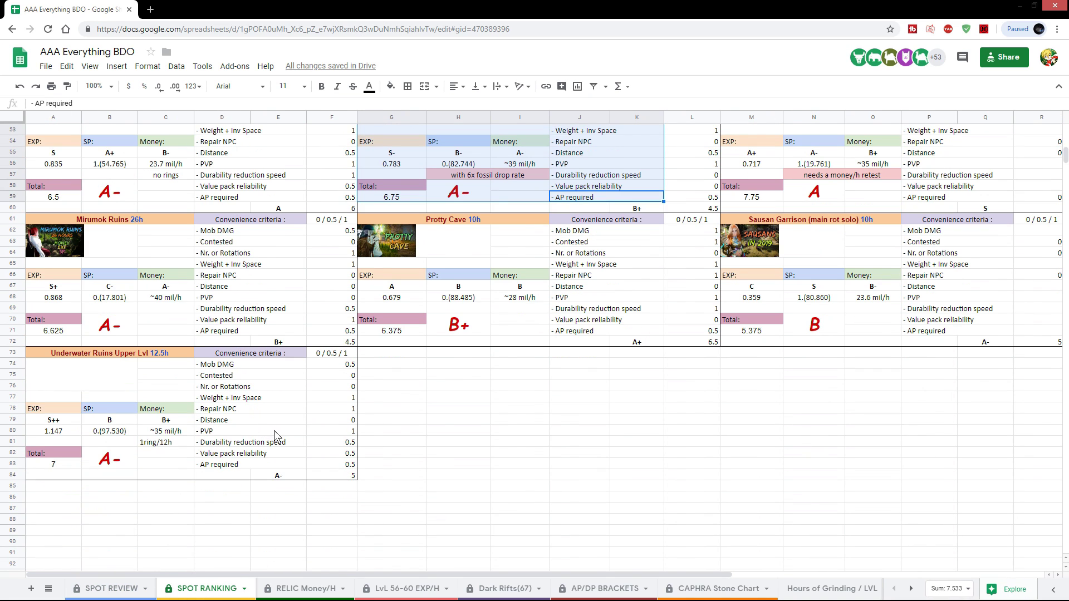
pyautogui.moveTo(326, 476); pyautogui.dragTo(76, 373)
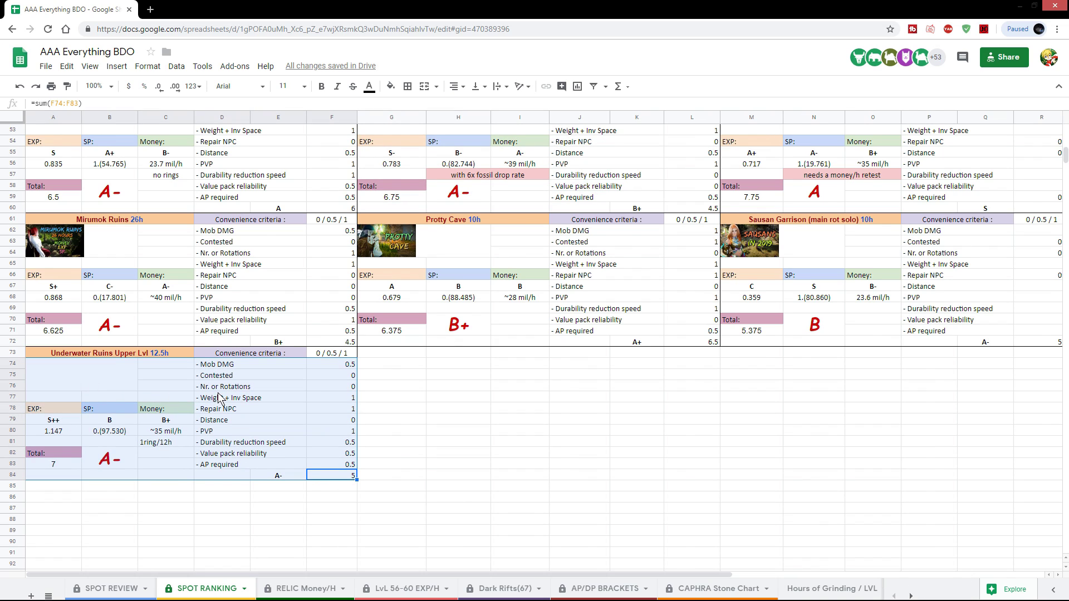
# Step: Check the EXP, SP and Money values of Underwater Ruins Upper Lvl one by one, ending on the Money grade
pyautogui.click(48, 434)
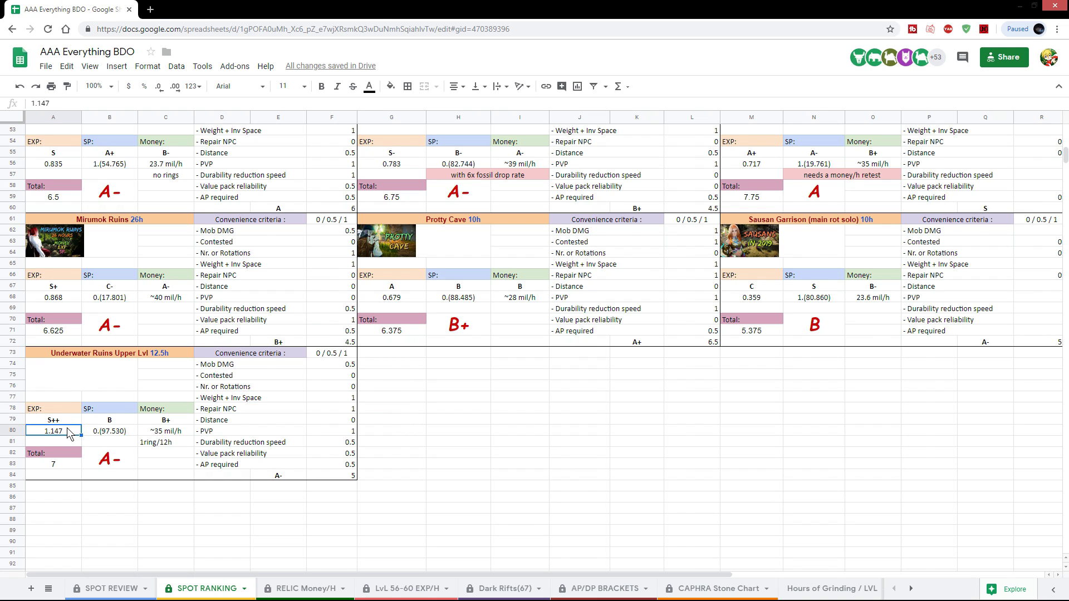
pyautogui.click(99, 434)
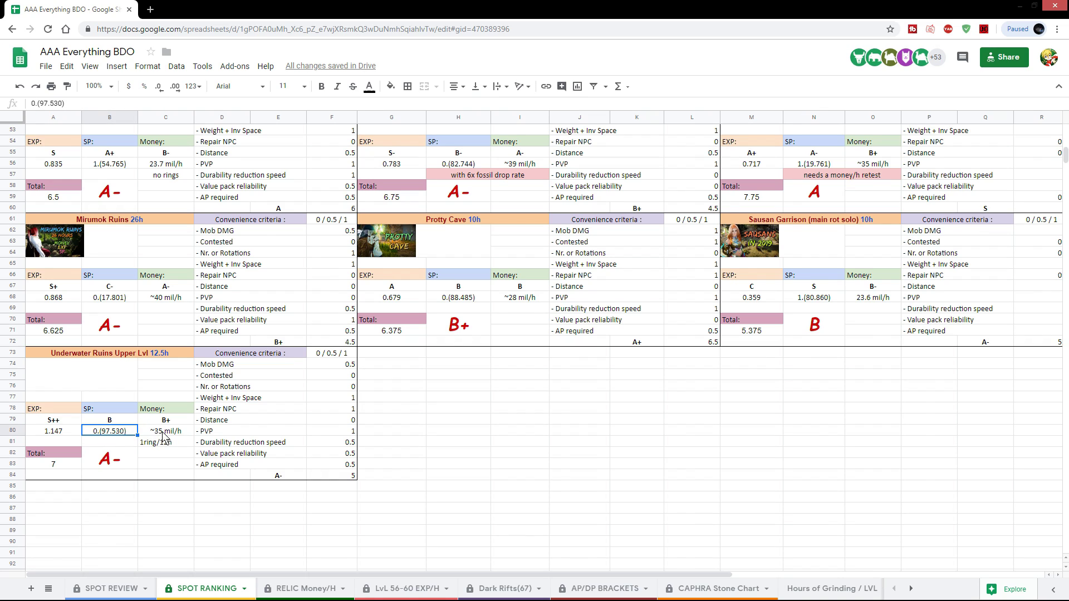
pyautogui.click(166, 434)
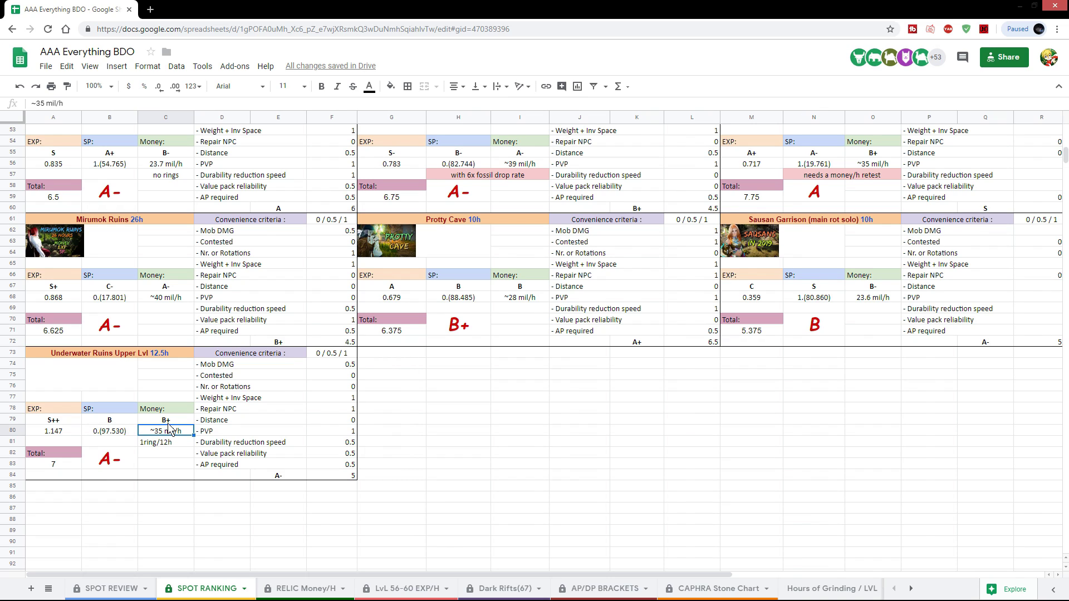
pyautogui.press('Up')
# Step: Review the Underwater Ruins convenience criteria, checking the Contested, Nr. or Rotations, Repair NPC and Distance scores and the convenience grade
pyautogui.click(304, 477)
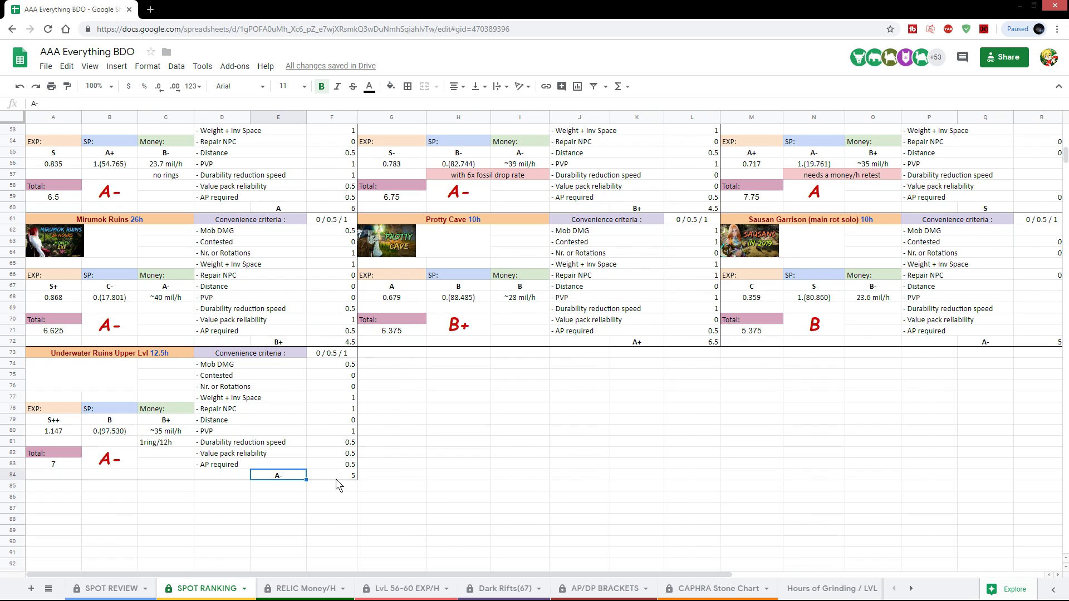
pyautogui.moveTo(336, 479); pyautogui.dragTo(232, 370)
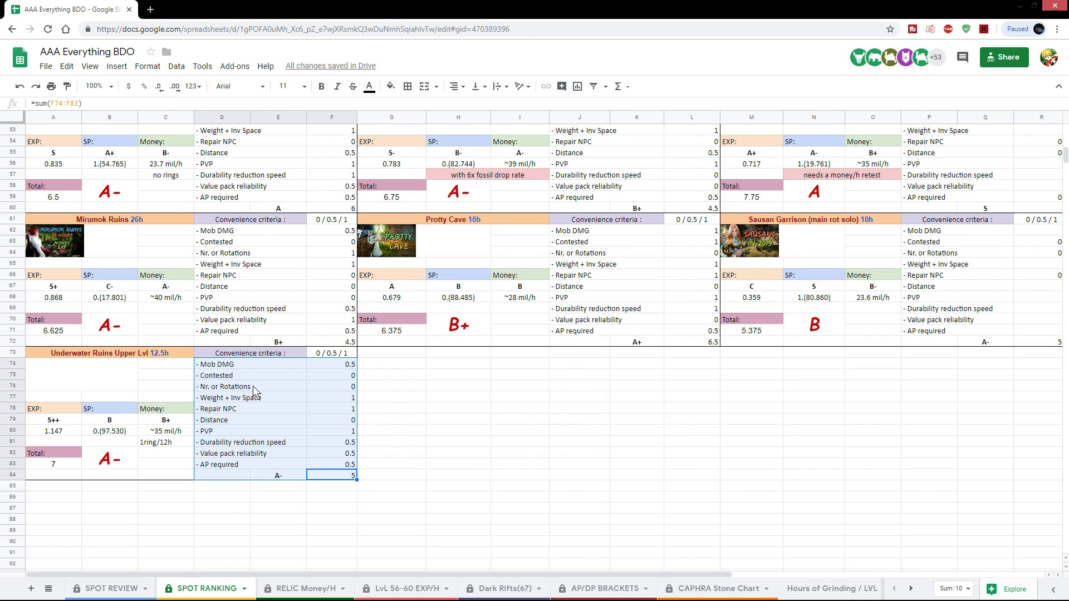
pyautogui.click(313, 388)
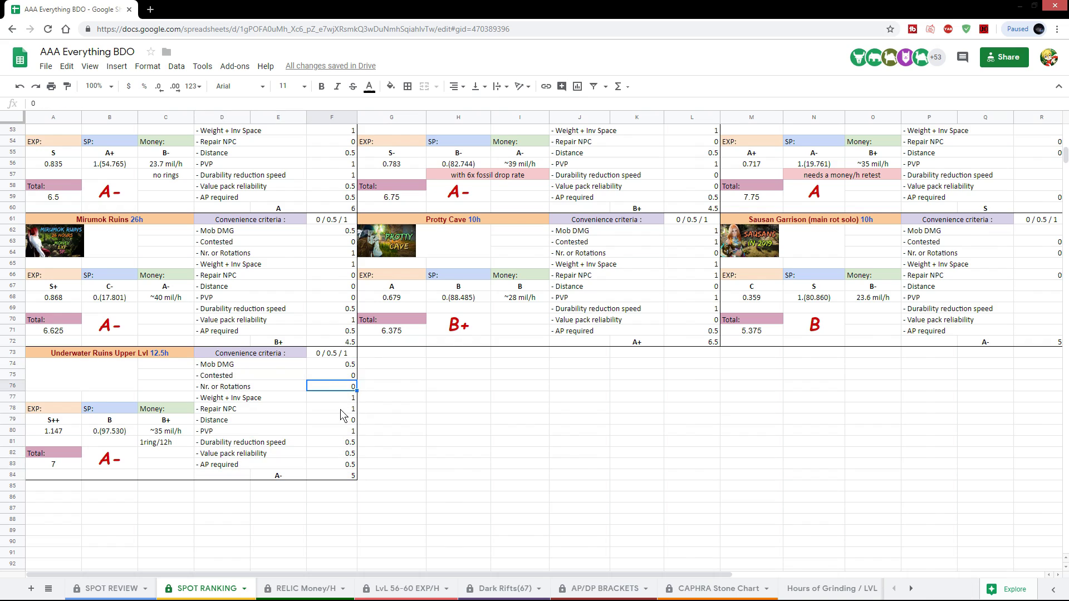
pyautogui.click(340, 409)
pyautogui.click(333, 387)
pyautogui.click(342, 377)
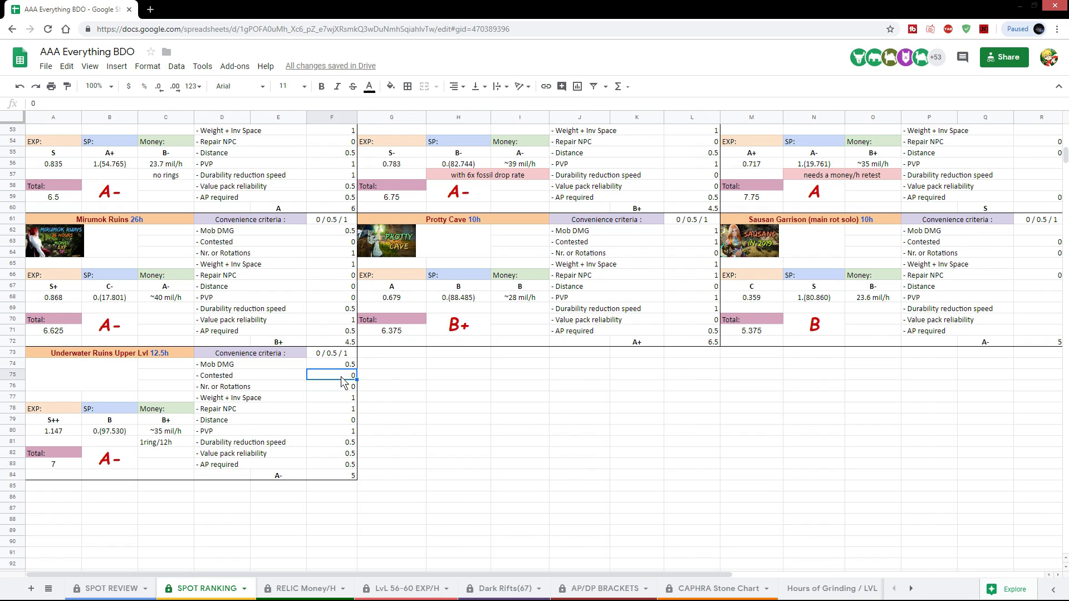
pyautogui.click(348, 387)
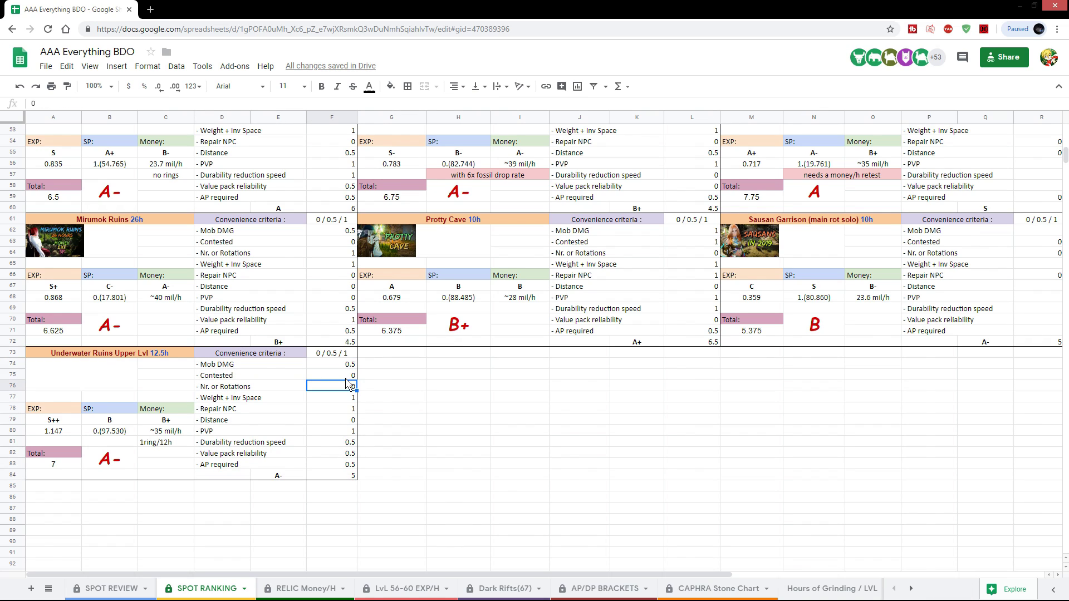
pyautogui.click(349, 377)
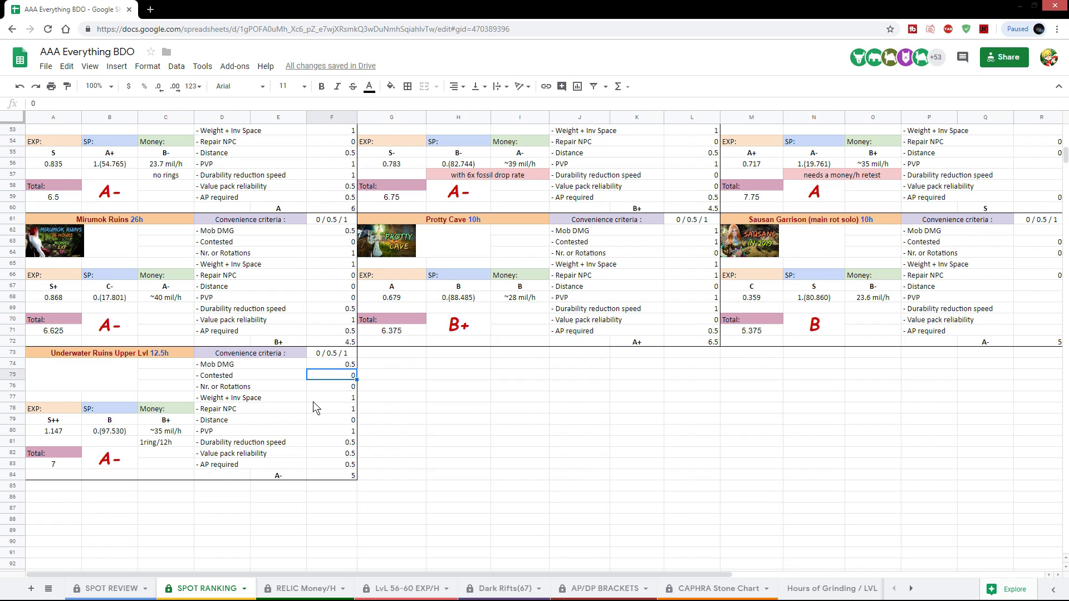
pyautogui.click(343, 423)
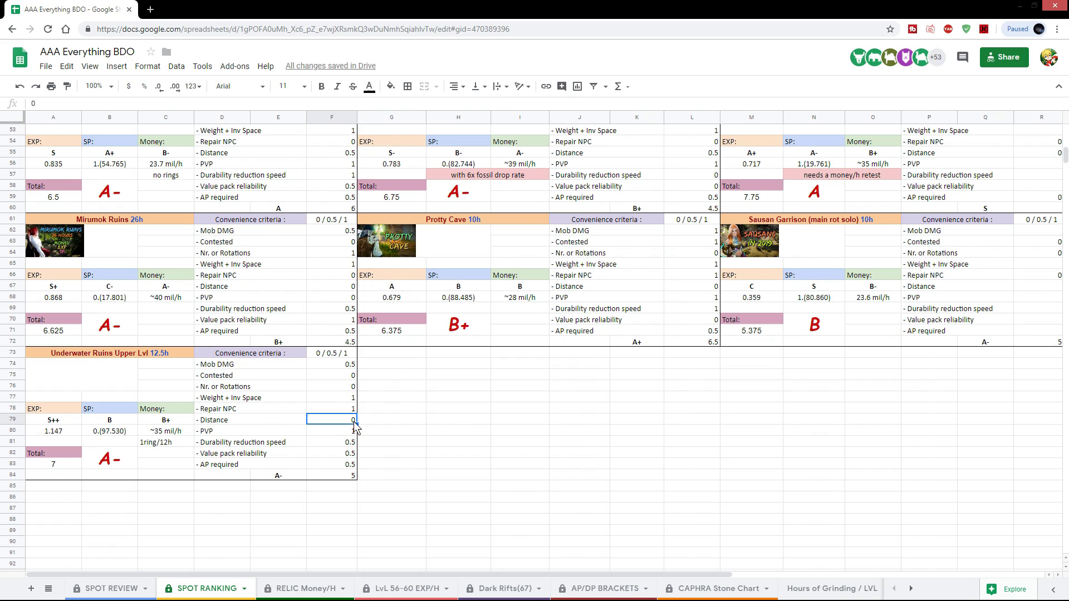
pyautogui.click(282, 478)
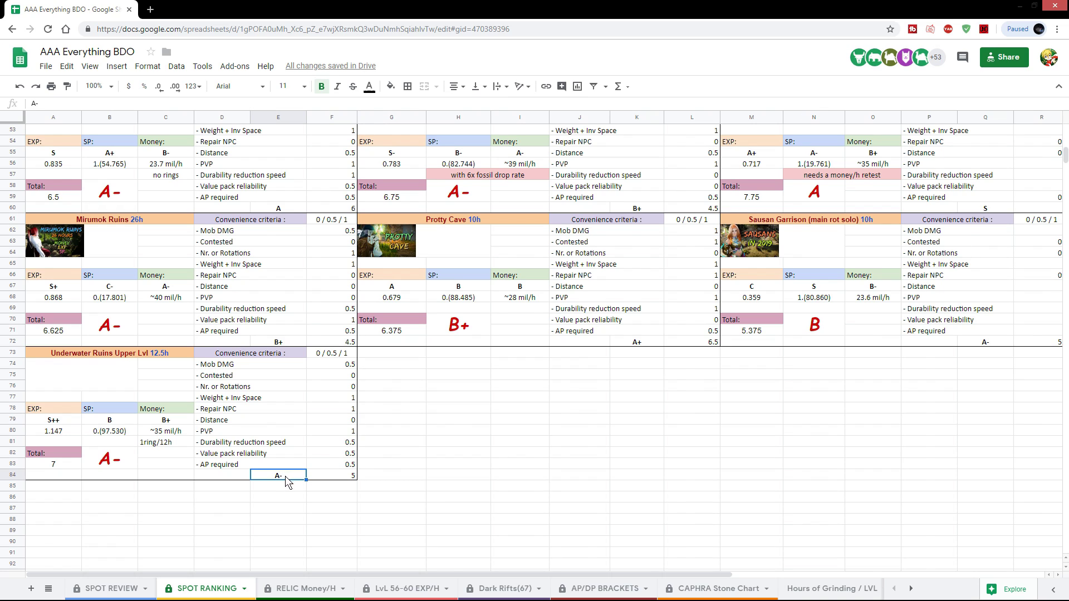
# Step: Select the overall grade of Underwater Ruins Upper Lvl and compare it with the grades of the spots ranked above
pyautogui.click(98, 466)
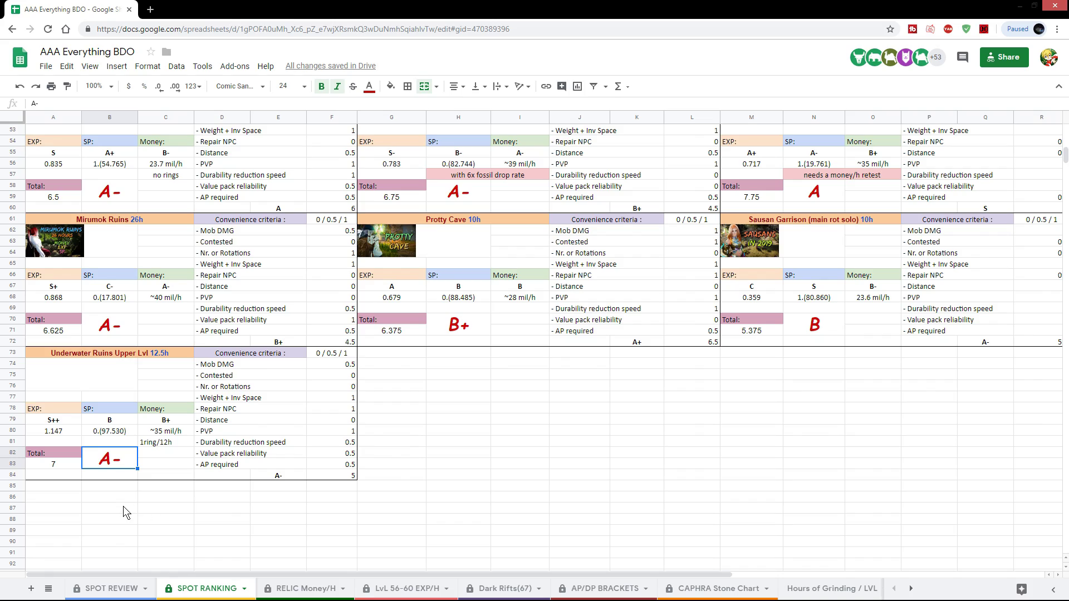
pyautogui.scroll(3, 147, 498)
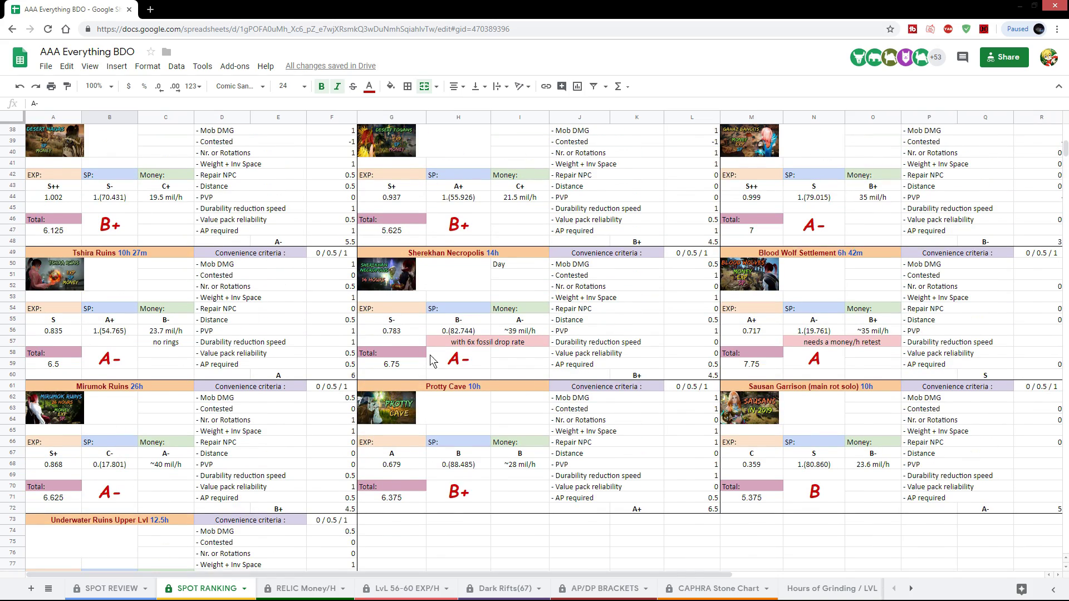
pyautogui.scroll(1, 226, 330)
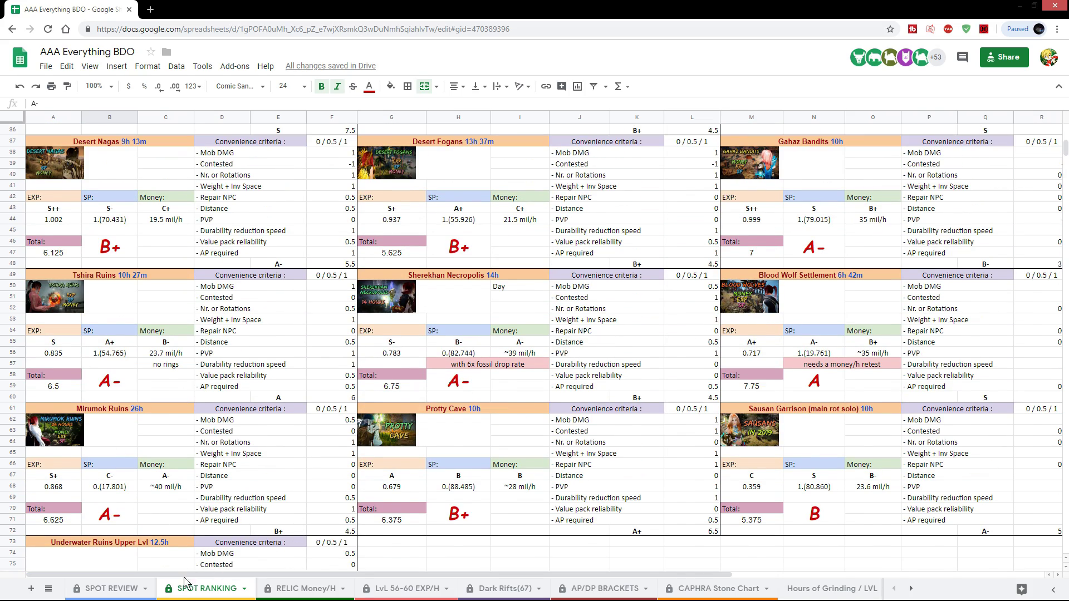